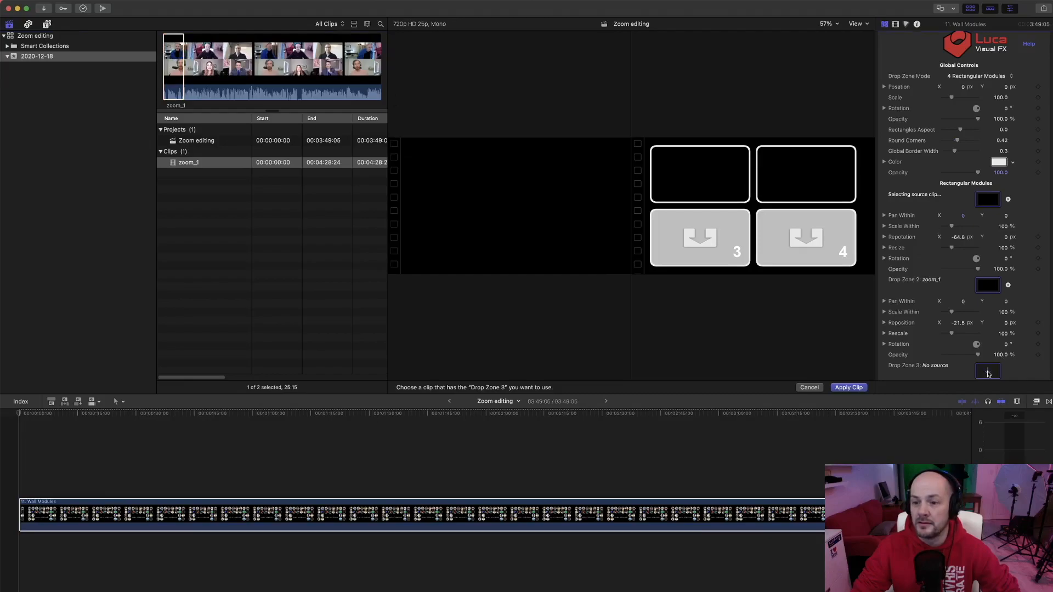
Step: Fill Drop Zones 3 and 4 of the Wall Modules generator with the zoom_1 clip from its beginning
{"action": "left_click", "coordinate": [164, 80]}
{"action": "scroll", "coordinate": [1021, 350], "scroll_direction": "down", "scroll_amount": 5}
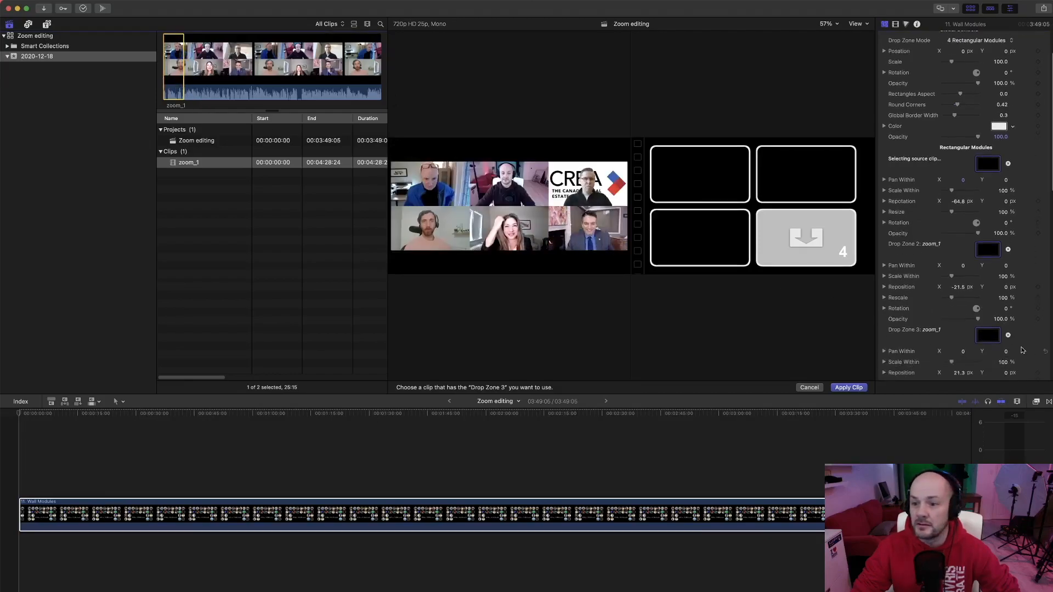
{"action": "left_click", "coordinate": [989, 361]}
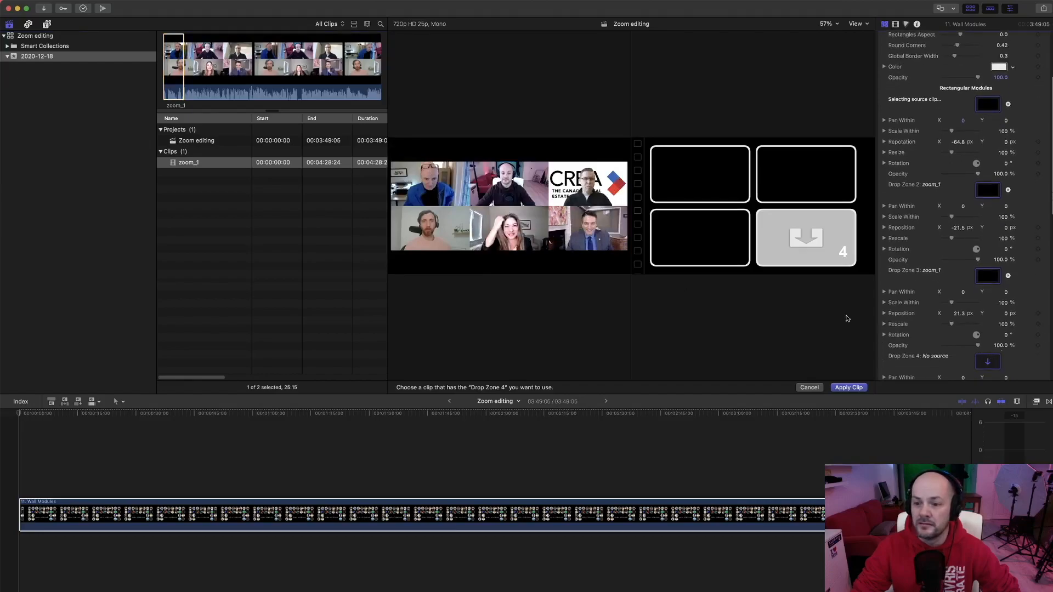
{"action": "left_click", "coordinate": [165, 76]}
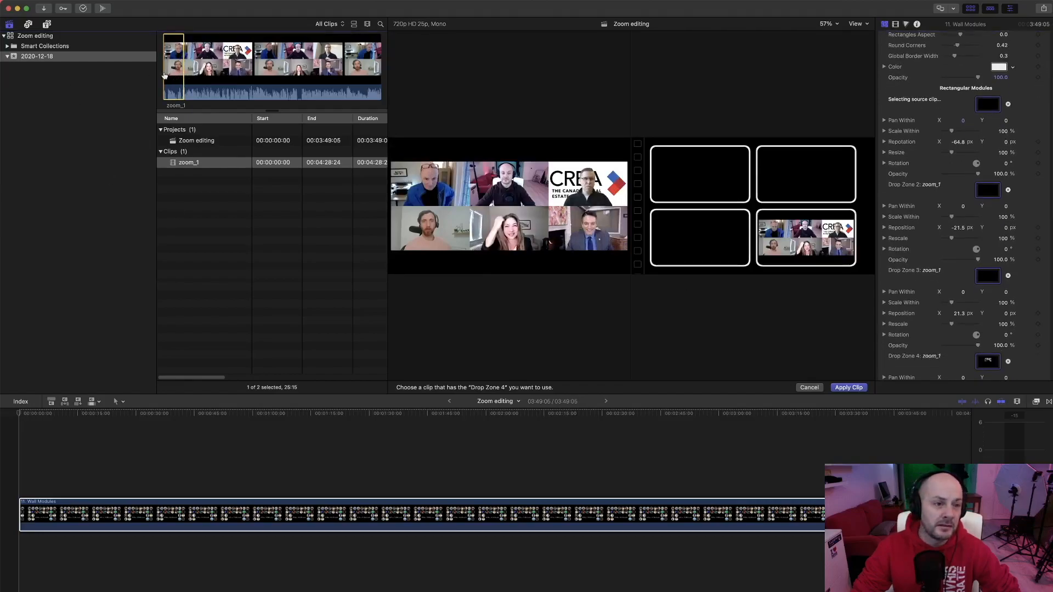
{"action": "left_click", "coordinate": [849, 388]}
{"action": "left_click", "coordinate": [682, 482]}
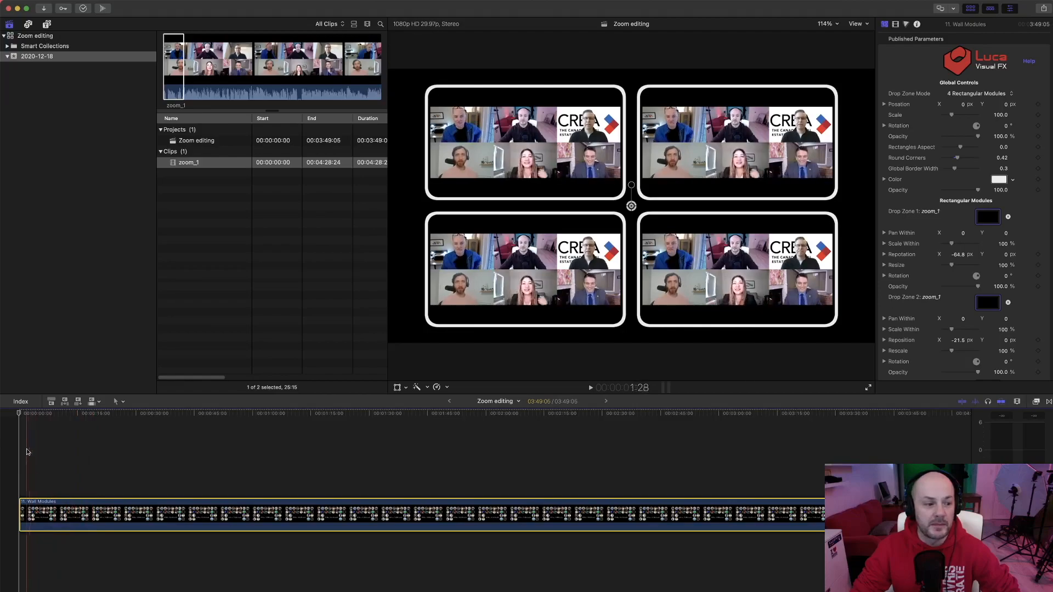
Step: At 18:05, frame Drop Zone 1 on the participant before the CREA background: Scale Within 320%, Pan Within X -181.3, Y -52.4
{"action": "left_click_drag", "start_coordinate": [20, 414], "coordinate": [91, 431]}
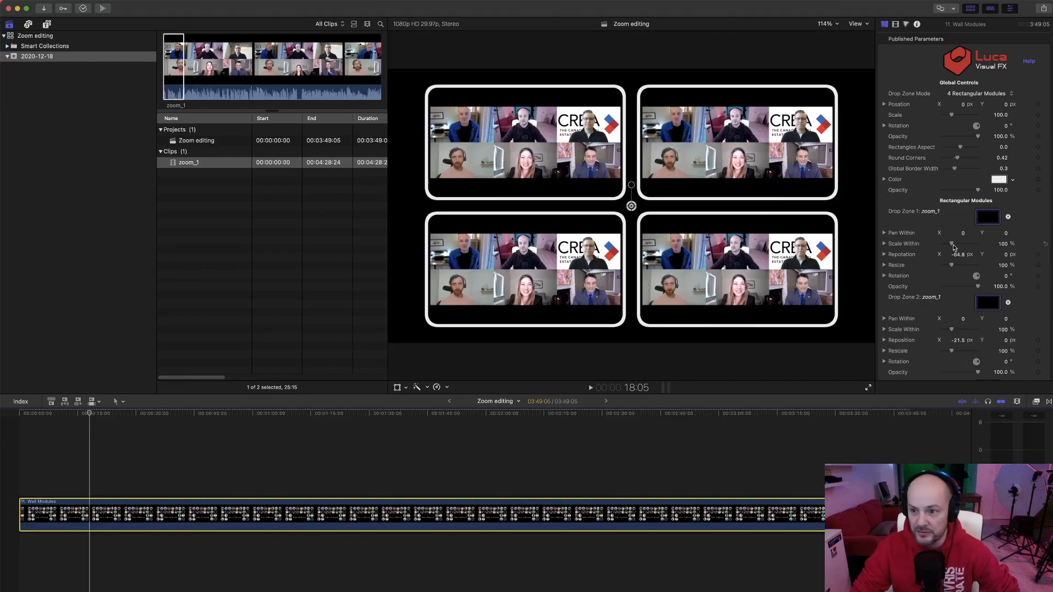
{"action": "left_click_drag", "start_coordinate": [951, 246], "coordinate": [967, 245]}
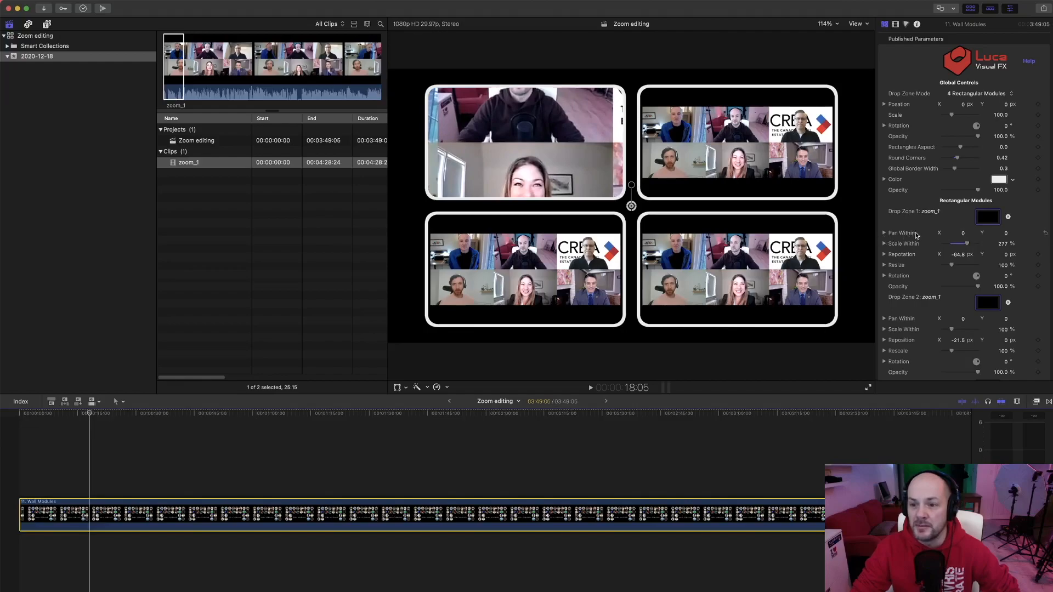
{"action": "left_click", "coordinate": [965, 237]}
{"action": "mouse_move", "coordinate": [964, 236]}
{"action": "left_mouse_down"}
{"action": "mouse_move", "coordinate": [922, 236]}
{"action": "mouse_move", "coordinate": [960, 237]}
{"action": "left_mouse_up"}
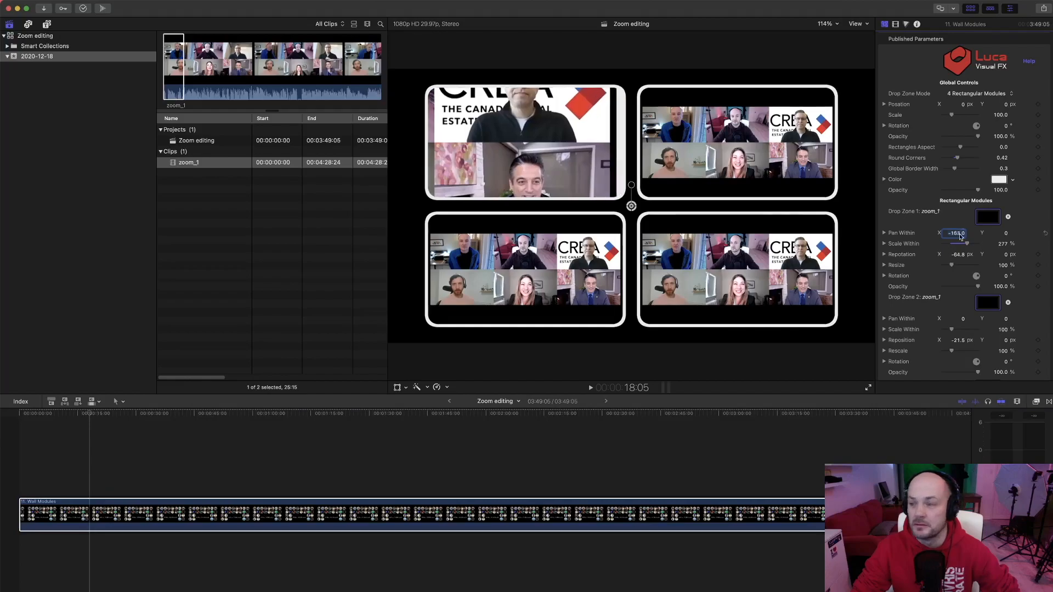
{"action": "left_click_drag", "start_coordinate": [960, 236], "coordinate": [1000, 247]}
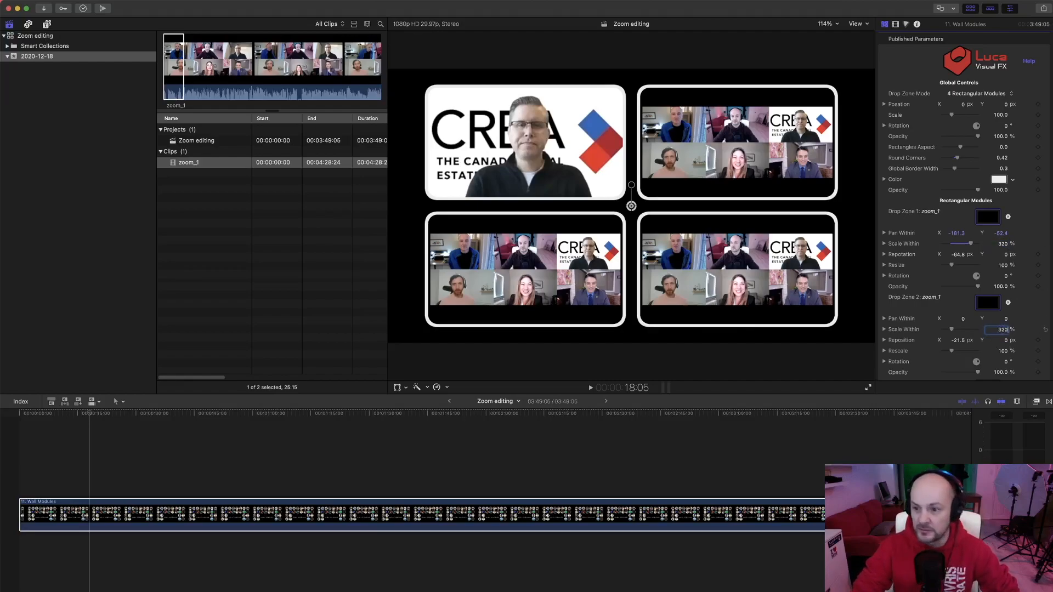
Step: Set Scale Within to 320% for Drop Zones 2, 3 and 4
{"action": "key", "text": "Return"}
{"action": "scroll", "coordinate": [1013, 326], "scroll_direction": "down", "scroll_amount": 2}
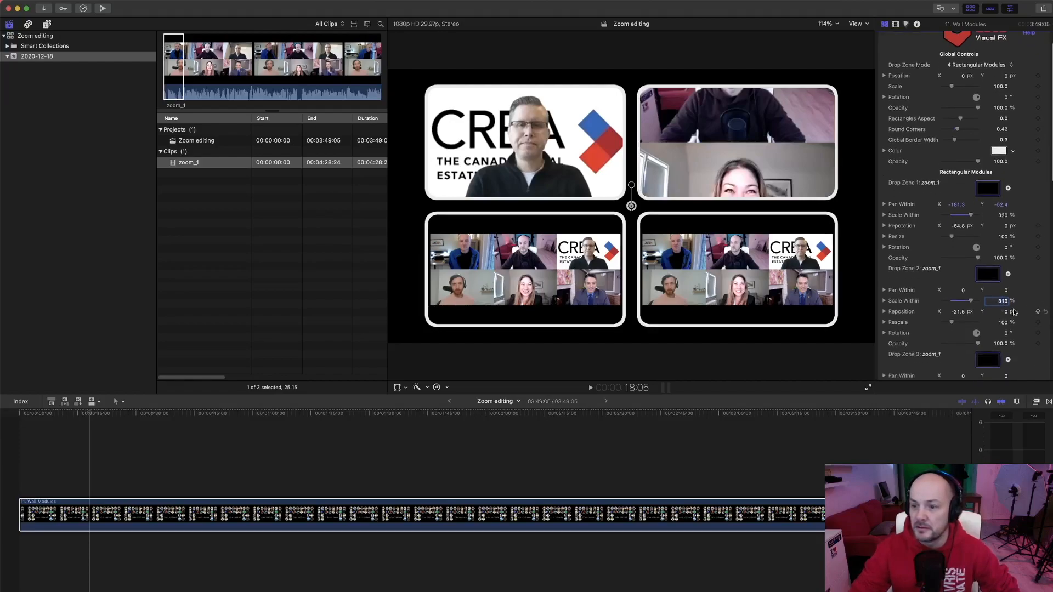
{"action": "type", "text": "320"}
{"action": "key", "text": "Return"}
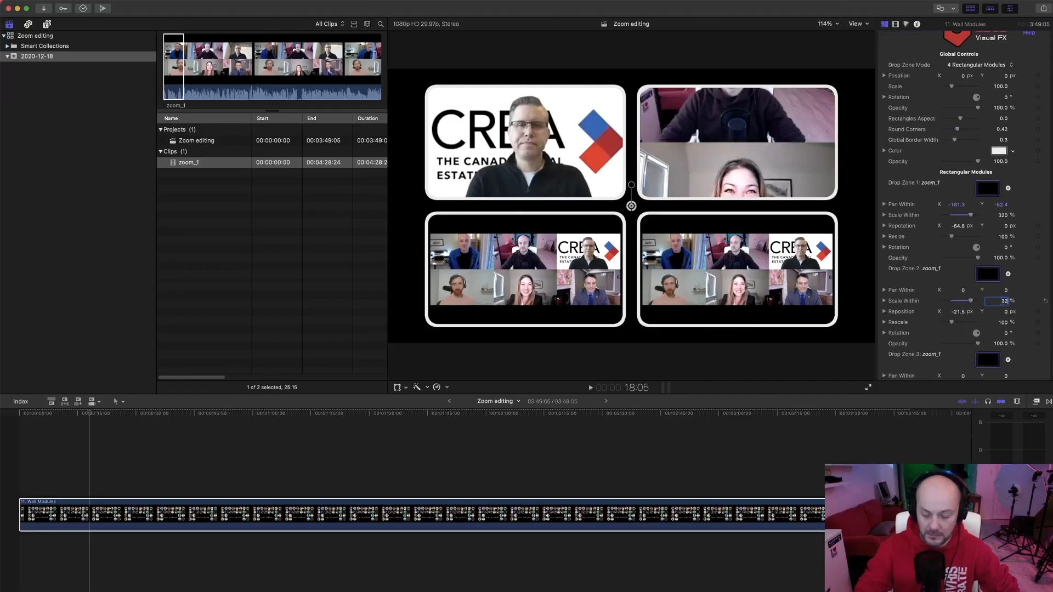
{"action": "scroll", "coordinate": [1023, 334], "scroll_direction": "down", "scroll_amount": 4}
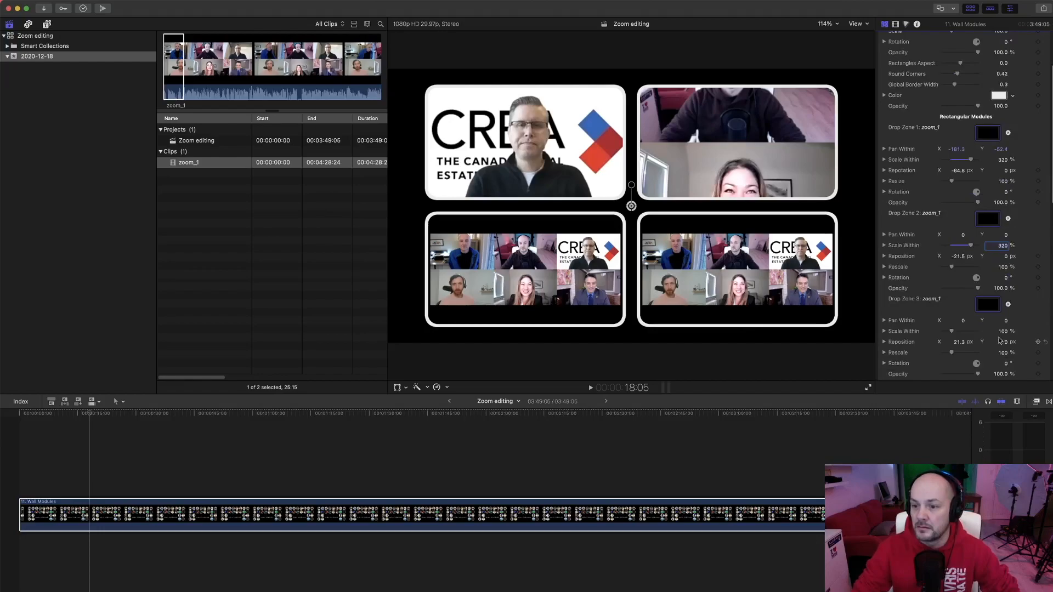
{"action": "left_click", "coordinate": [1002, 331]}
{"action": "type", "text": "320"}
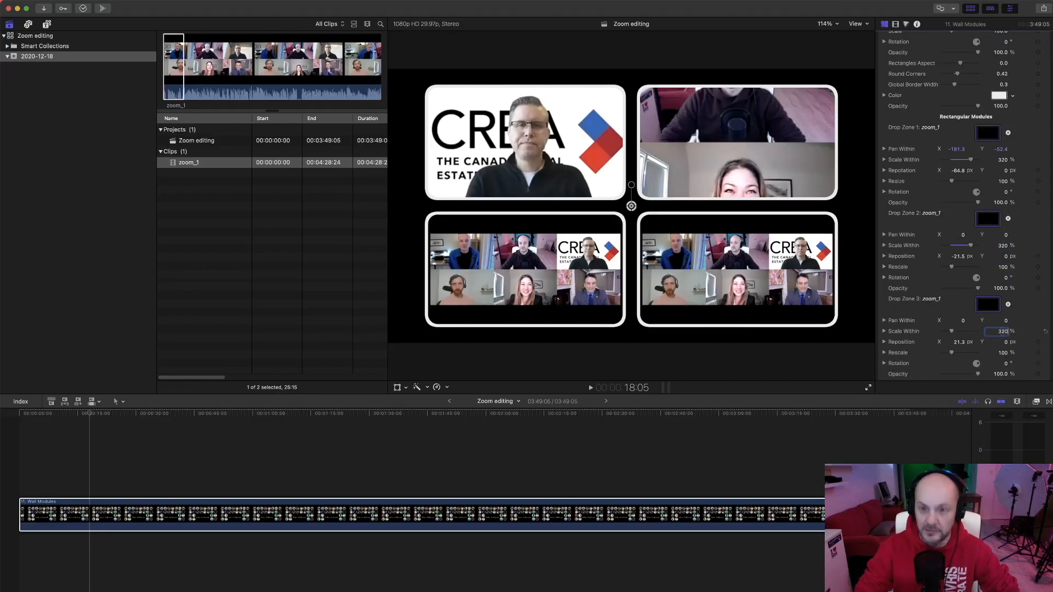
{"action": "key", "text": "Return"}
{"action": "scroll", "coordinate": [1034, 346], "scroll_direction": "down", "scroll_amount": 1}
{"action": "scroll", "coordinate": [1033, 346], "scroll_direction": "down", "scroll_amount": 3}
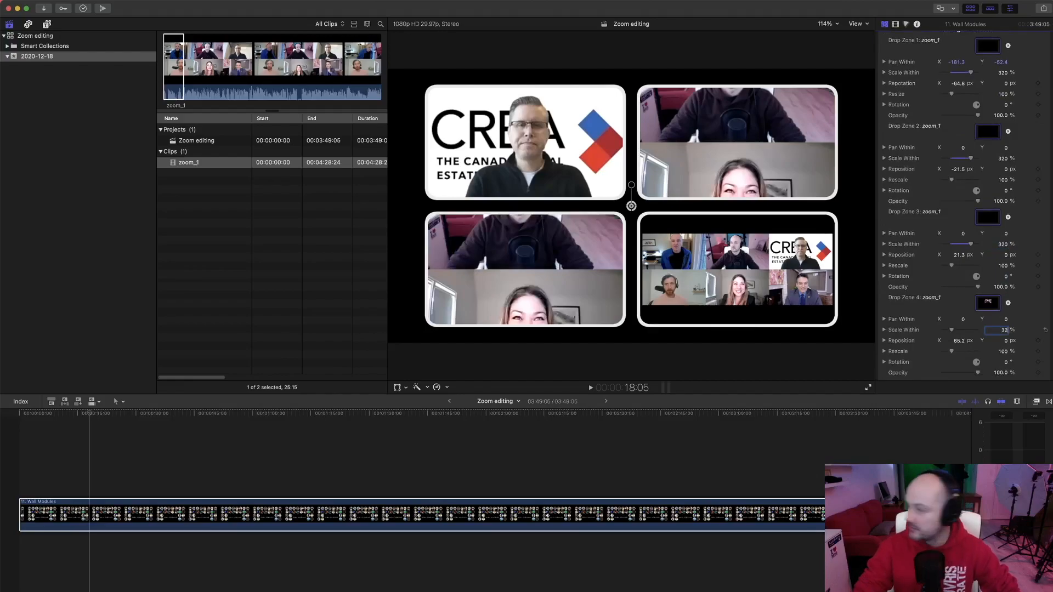
{"action": "key", "text": "Return"}
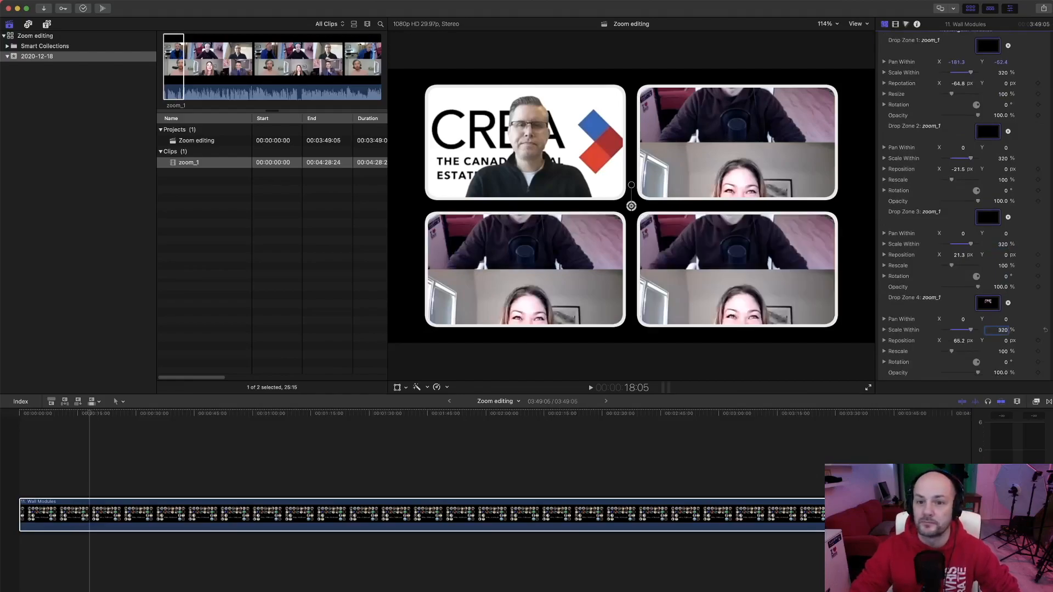
Step: Frame Drop Zone 2 on the bearded man with headphones, using Pan Within X 198.9, Y 58.9 and Scale Within 332%
{"action": "scroll", "coordinate": [1023, 167], "scroll_direction": "up", "scroll_amount": 2}
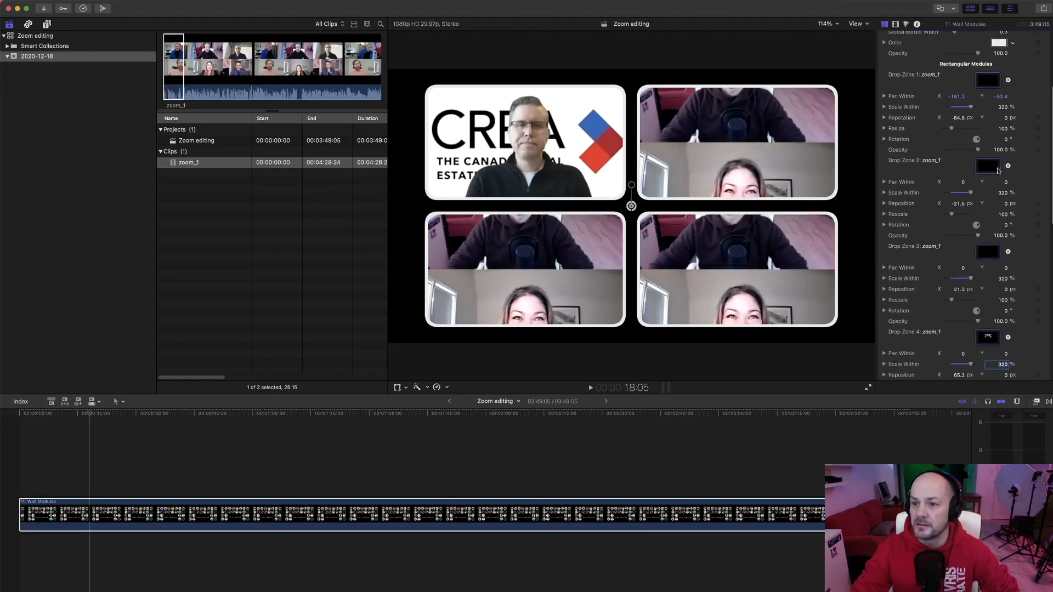
{"action": "left_click", "coordinate": [963, 183]}
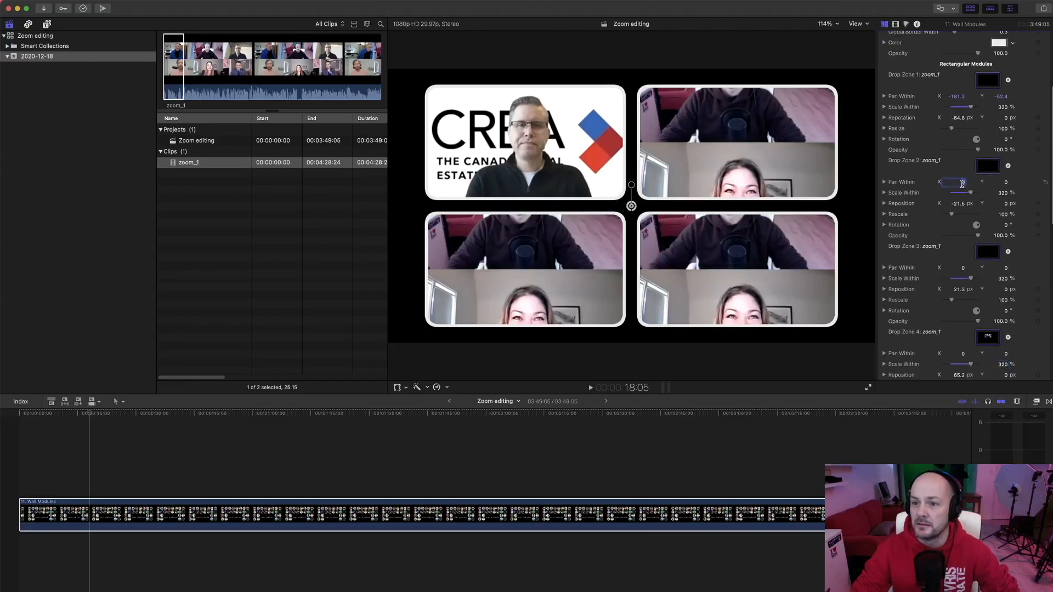
{"action": "type", "text": "3.4"}
{"action": "key", "text": "Return"}
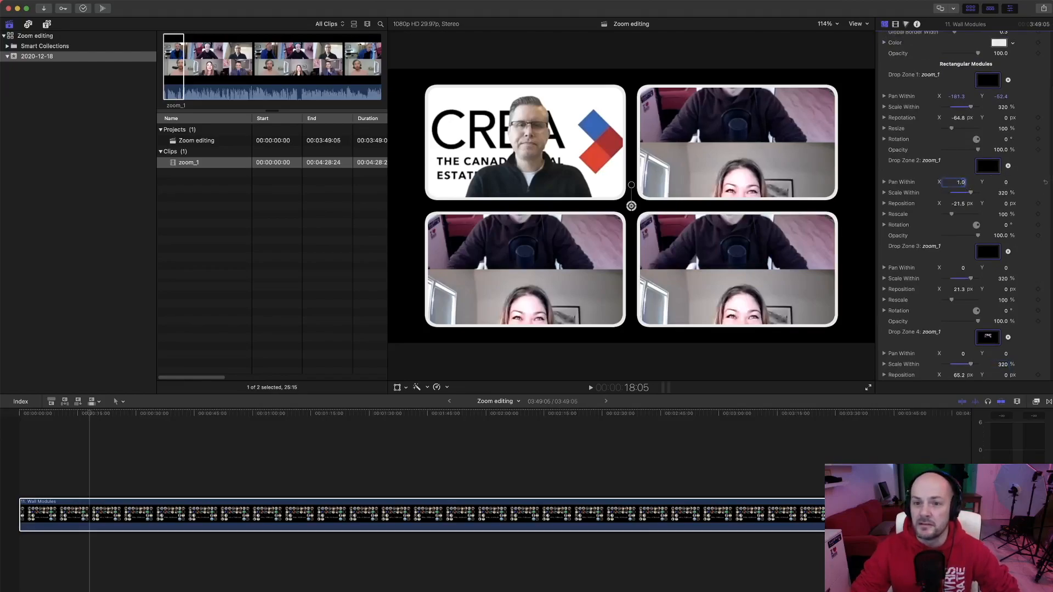
{"action": "left_click_drag", "start_coordinate": [963, 183], "coordinate": [963, 85]}
{"action": "left_click", "coordinate": [999, 184]}
{"action": "left_click_drag", "start_coordinate": [1000, 183], "coordinate": [1000, 156]}
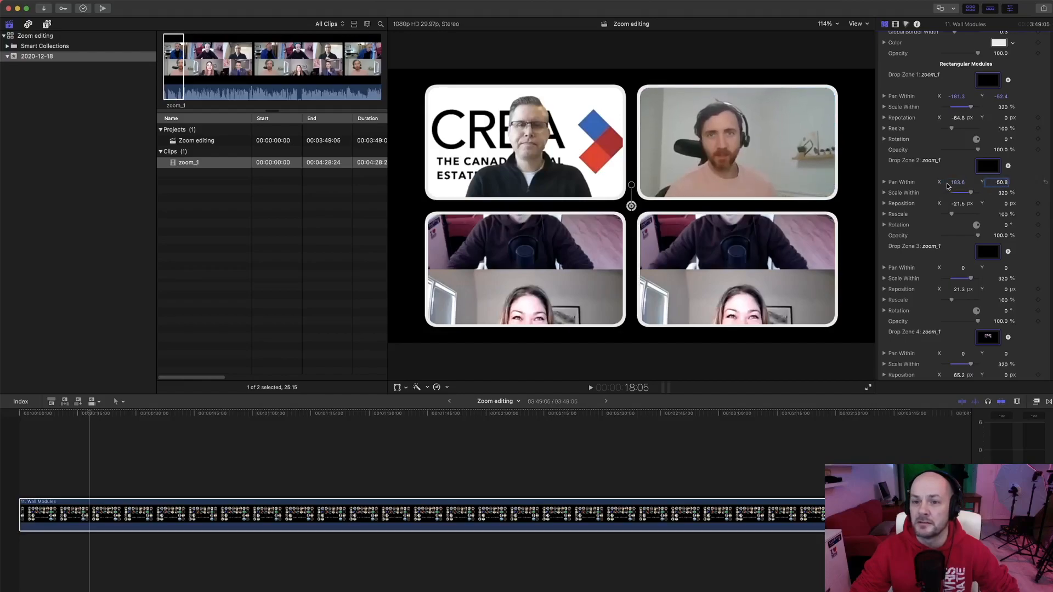
{"action": "left_click_drag", "start_coordinate": [949, 186], "coordinate": [949, 195]}
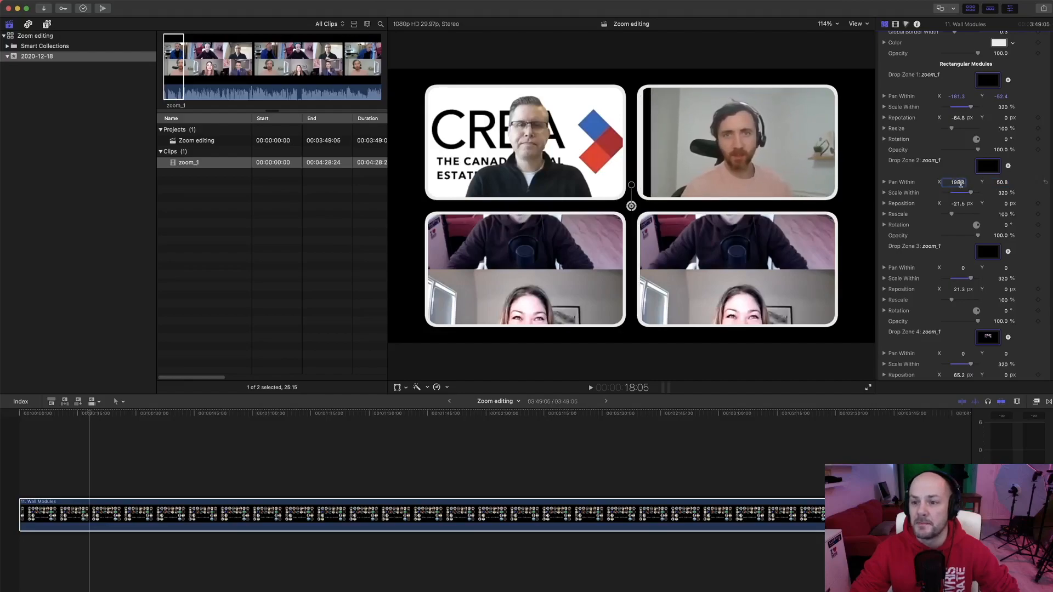
{"action": "left_click_drag", "start_coordinate": [1004, 197], "coordinate": [958, 184]}
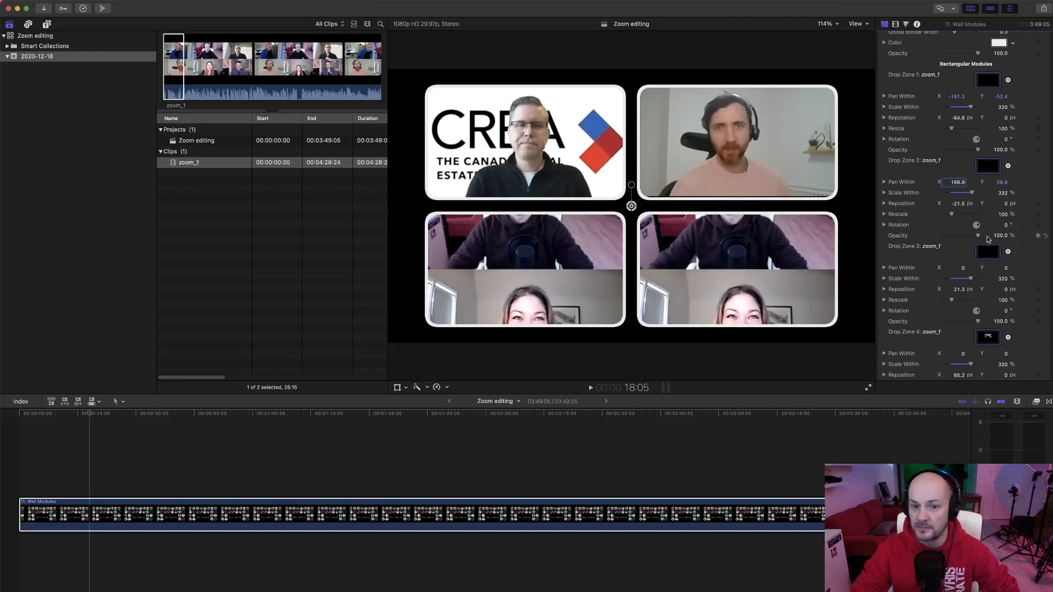
Step: Set Drop Zone 3 to Pan Within Y 58.3 and Scale Within 326%, and Drop Zone 4 to Pan Within X -181.7, Y 53.7
{"action": "mouse_move", "coordinate": [1004, 269]}
{"action": "left_mouse_down"}
{"action": "mouse_move", "coordinate": [1005, 254]}
{"action": "mouse_move", "coordinate": [1003, 276]}
{"action": "mouse_move", "coordinate": [999, 265]}
{"action": "left_mouse_up"}
{"action": "left_click", "coordinate": [1003, 278]}
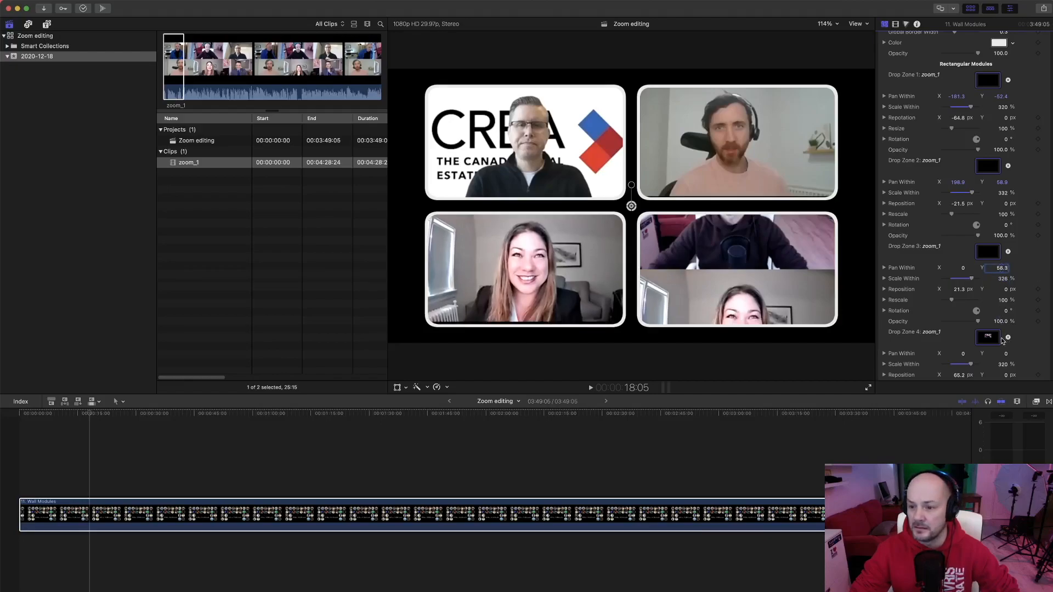
{"action": "left_click_drag", "start_coordinate": [1006, 357], "coordinate": [868, 357]}
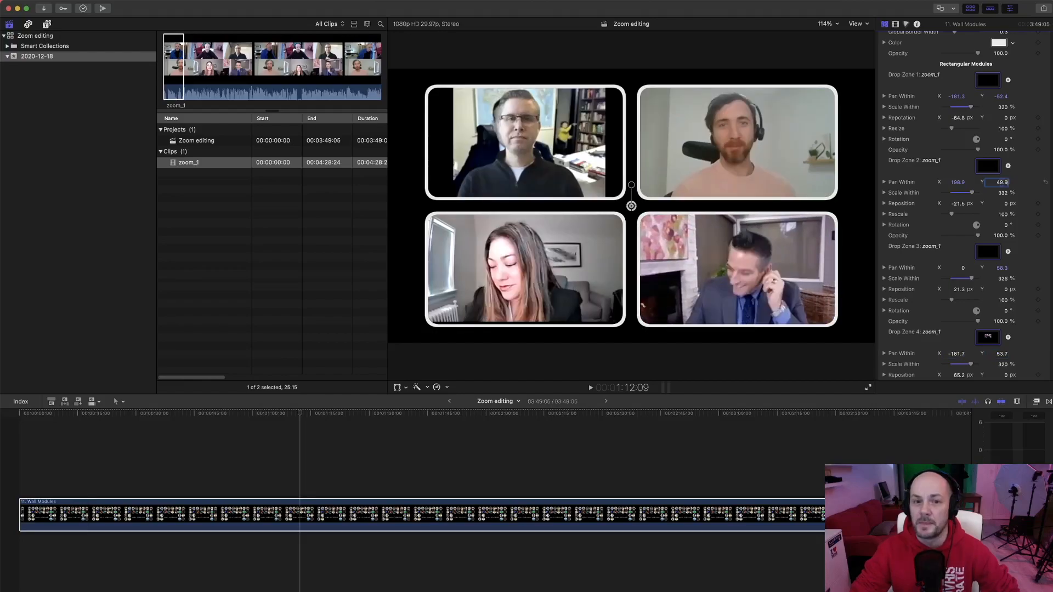
Step: Add zoom_1 as audio only at the timeline's start beneath the Wall Modules clip and extend it to that clip's end
{"action": "left_click", "coordinate": [293, 414]}
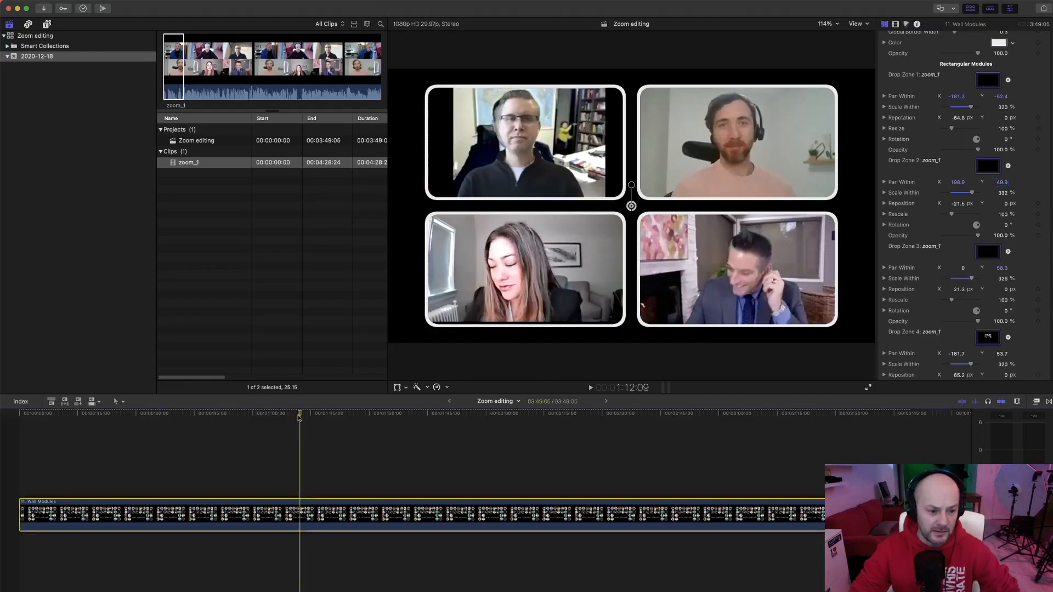
{"action": "left_click_drag", "start_coordinate": [292, 418], "coordinate": [21, 456]}
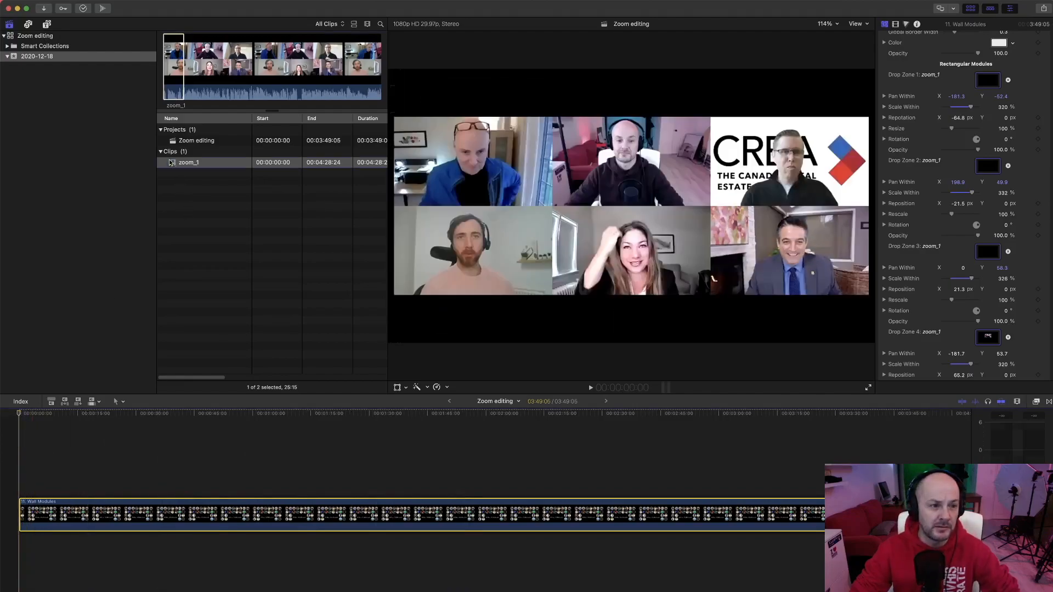
{"action": "left_click", "coordinate": [171, 163]}
{"action": "left_click", "coordinate": [99, 402]}
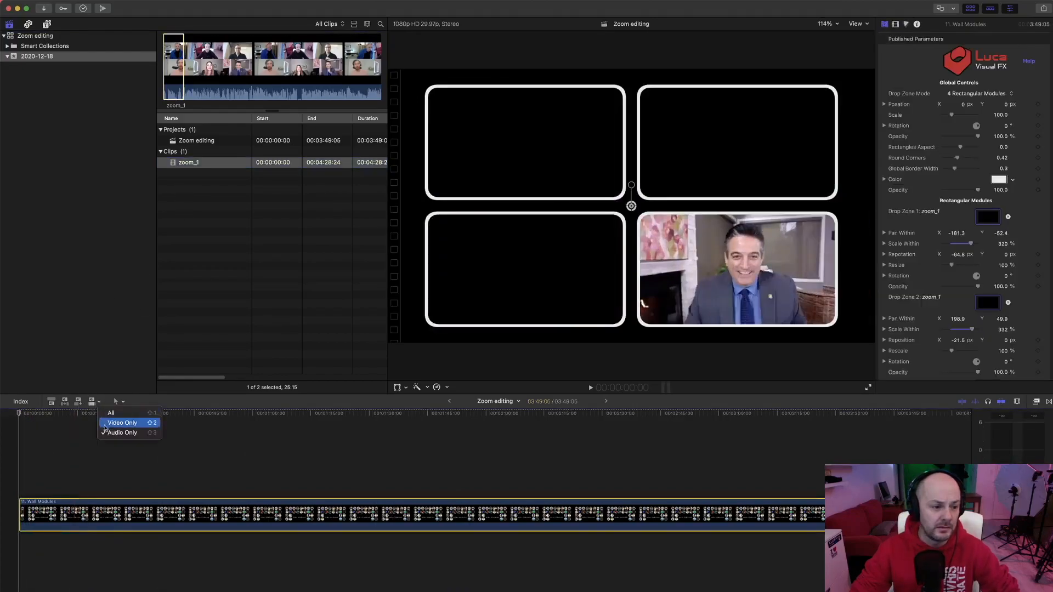
{"action": "left_click", "coordinate": [104, 426]}
{"action": "left_click_drag", "start_coordinate": [178, 163], "coordinate": [20, 545]}
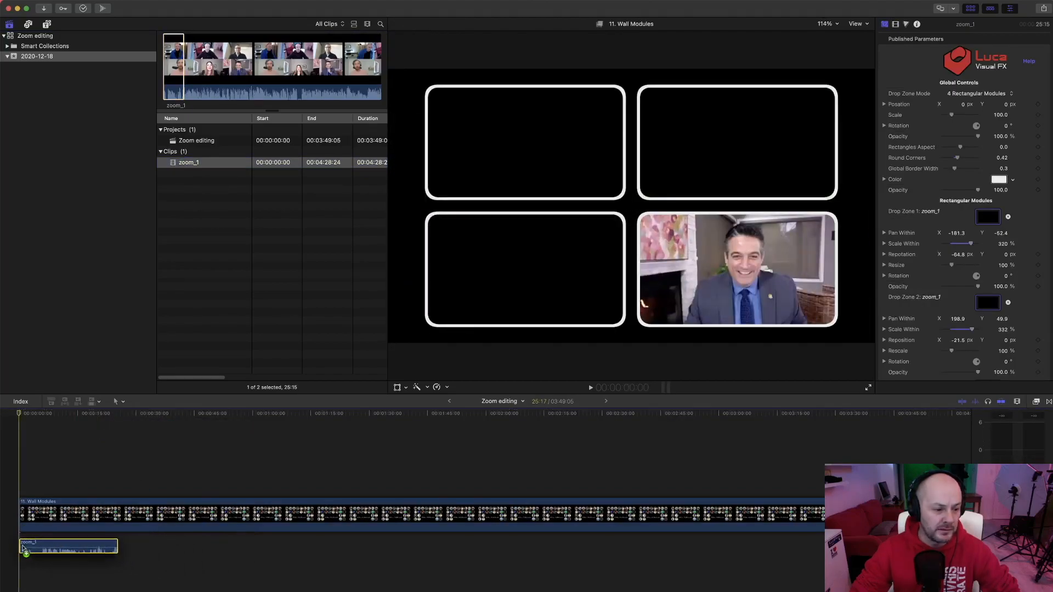
{"action": "left_click_drag", "start_coordinate": [115, 545], "coordinate": [910, 545]}
{"action": "key", "text": "Home"}
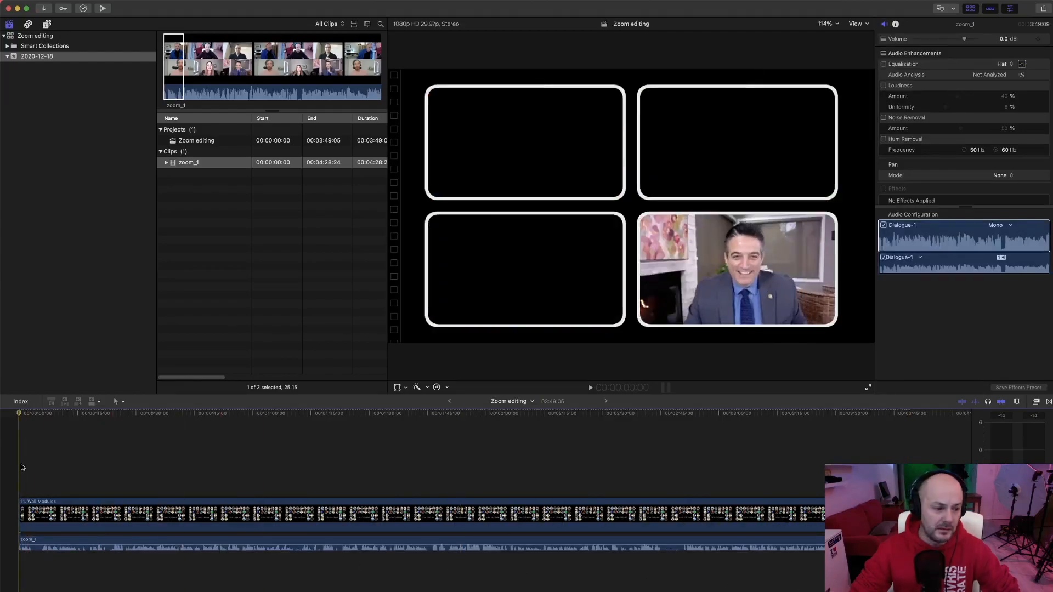
Step: Play the timeline from the start and scrub to about the one-minute mark to check the four-window layout and audio sync
{"action": "left_click", "coordinate": [180, 72]}
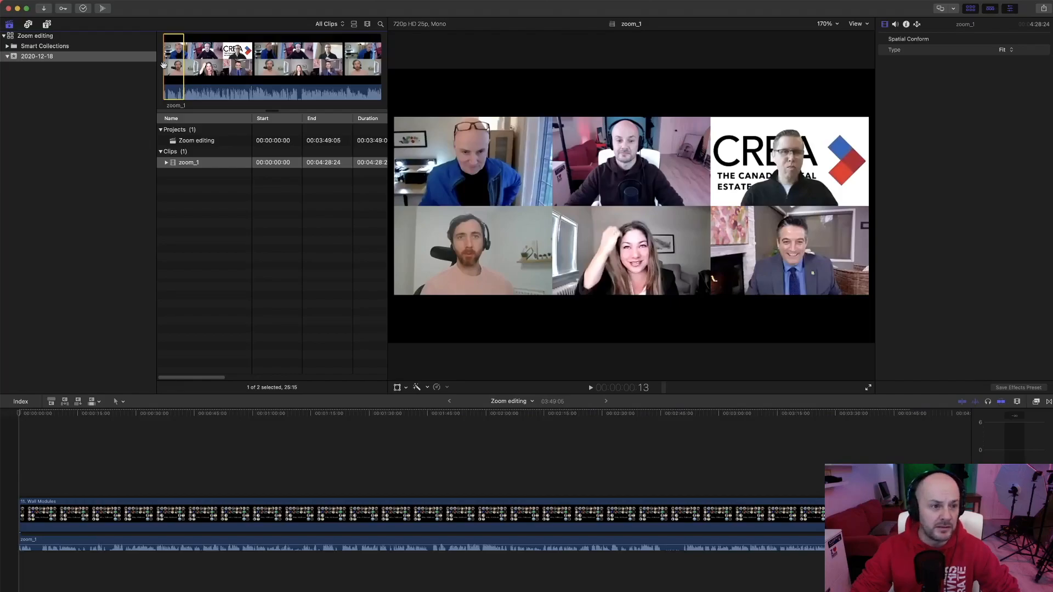
{"action": "left_click", "coordinate": [21, 497]}
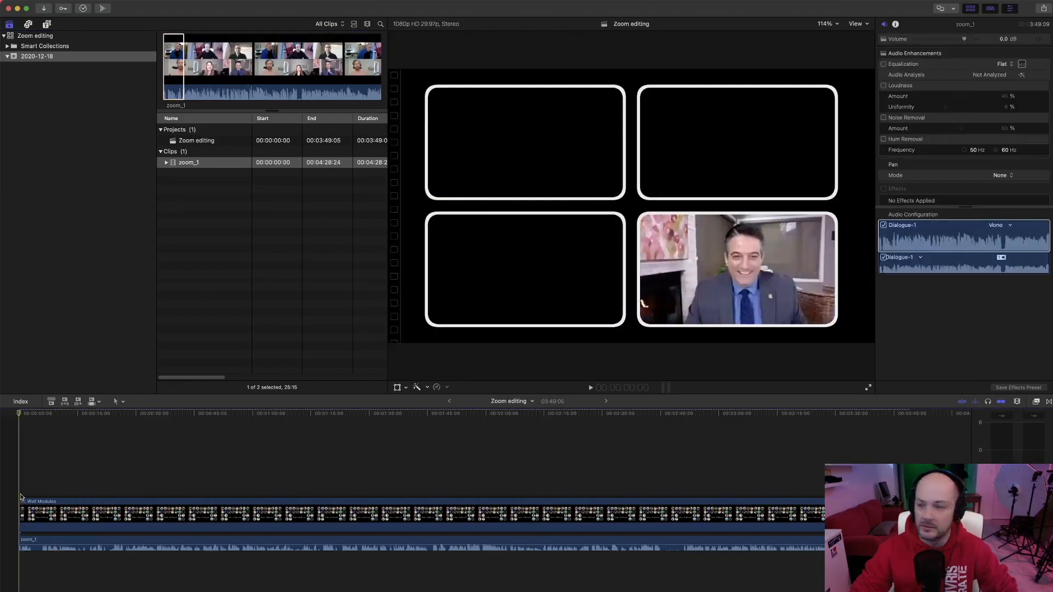
{"action": "key", "text": "space"}
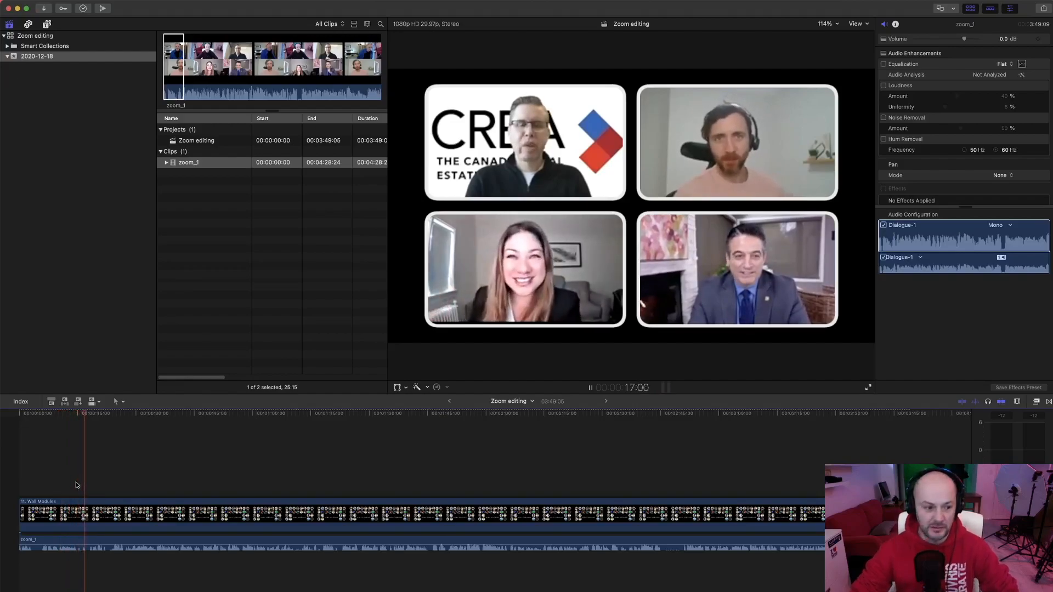
{"action": "left_click", "coordinate": [101, 488]}
{"action": "left_click_drag", "start_coordinate": [145, 416], "coordinate": [256, 415]}
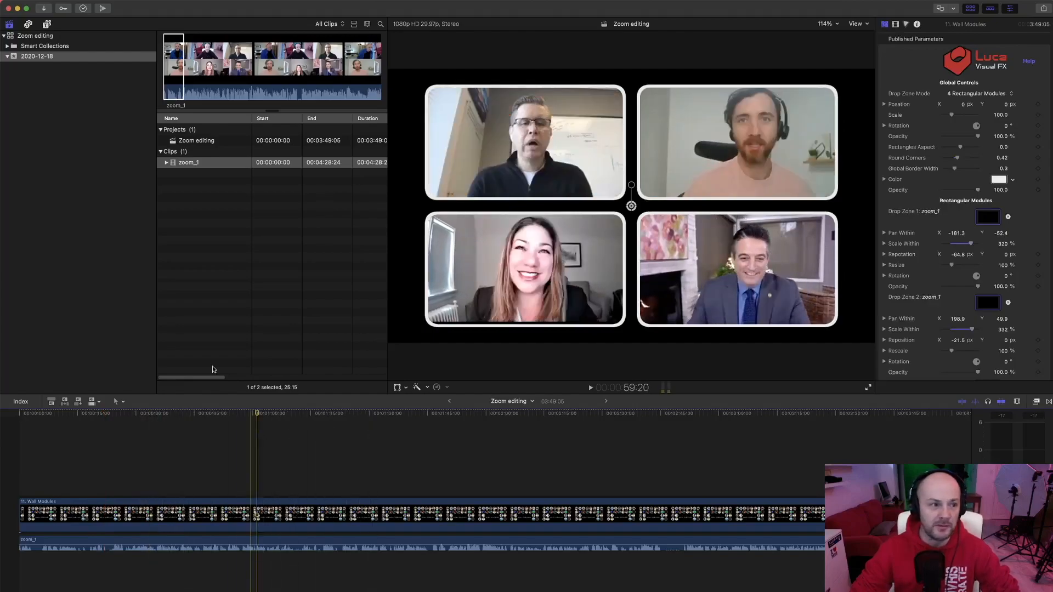
Step: Place the Converge background generator beneath the Wall Modules clip from the timeline's start and extend it to the clip's full length
{"action": "left_click", "coordinate": [47, 23]}
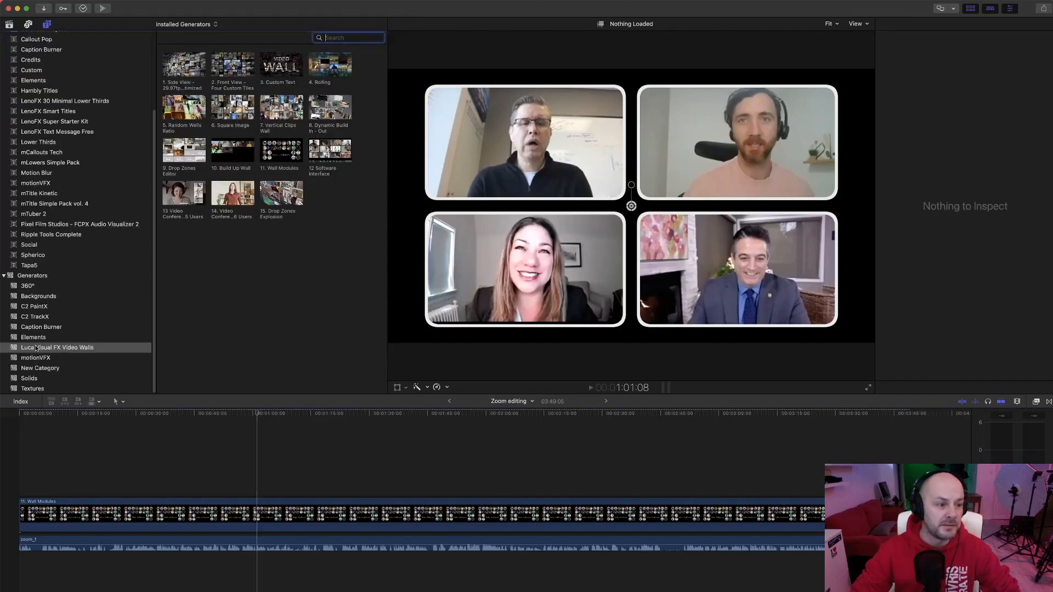
{"action": "left_click", "coordinate": [37, 296]}
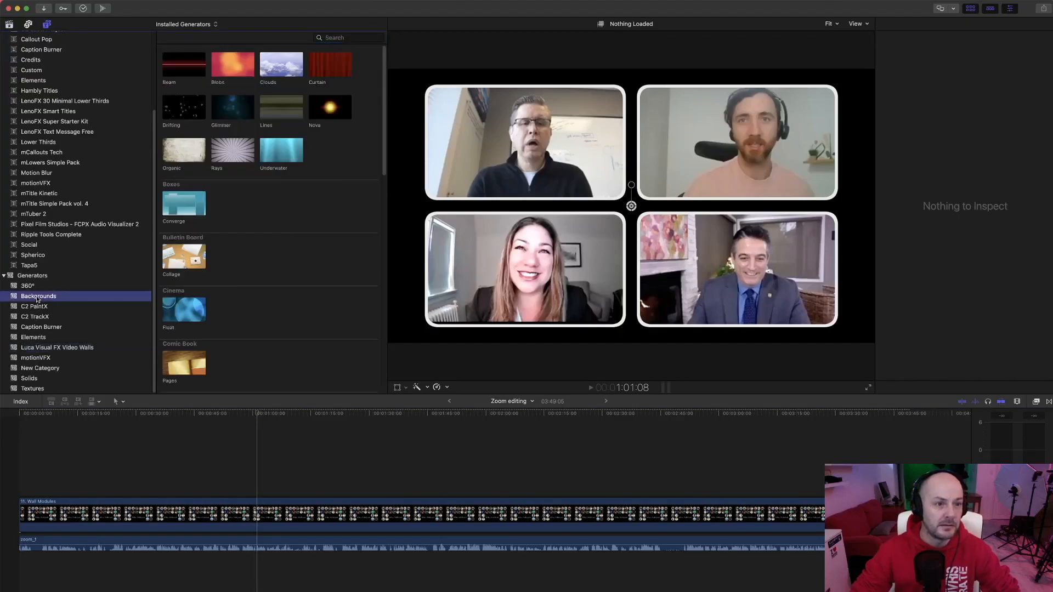
{"action": "left_click_drag", "start_coordinate": [172, 209], "coordinate": [21, 550]}
{"action": "left_click_drag", "start_coordinate": [236, 542], "coordinate": [682, 545]}
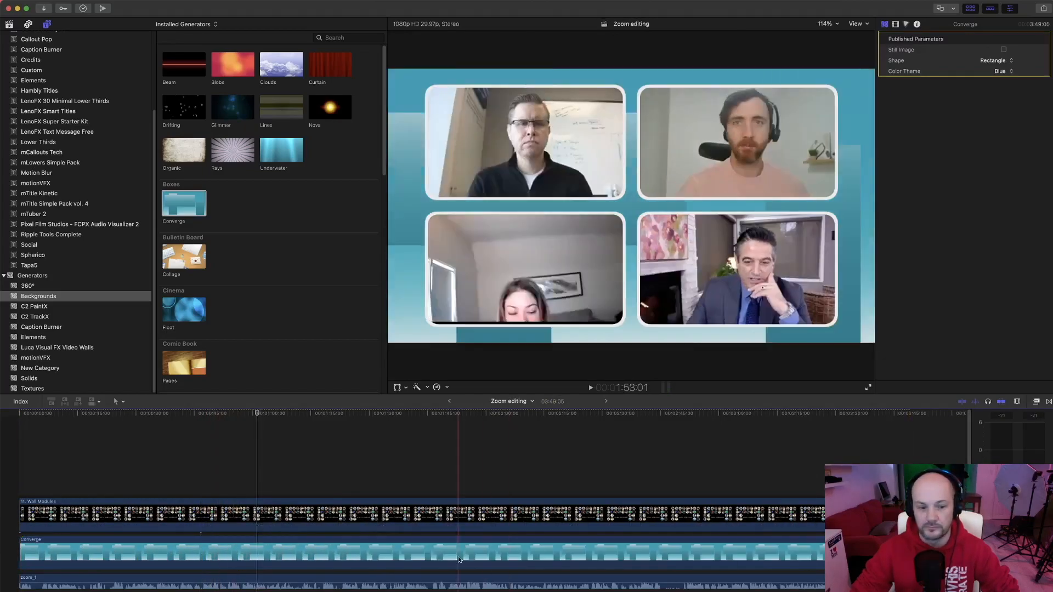
Step: Try the Yellow and Purple color themes on the Converge background and return it to Blue
{"action": "left_click", "coordinate": [470, 558]}
{"action": "left_click", "coordinate": [1005, 73]}
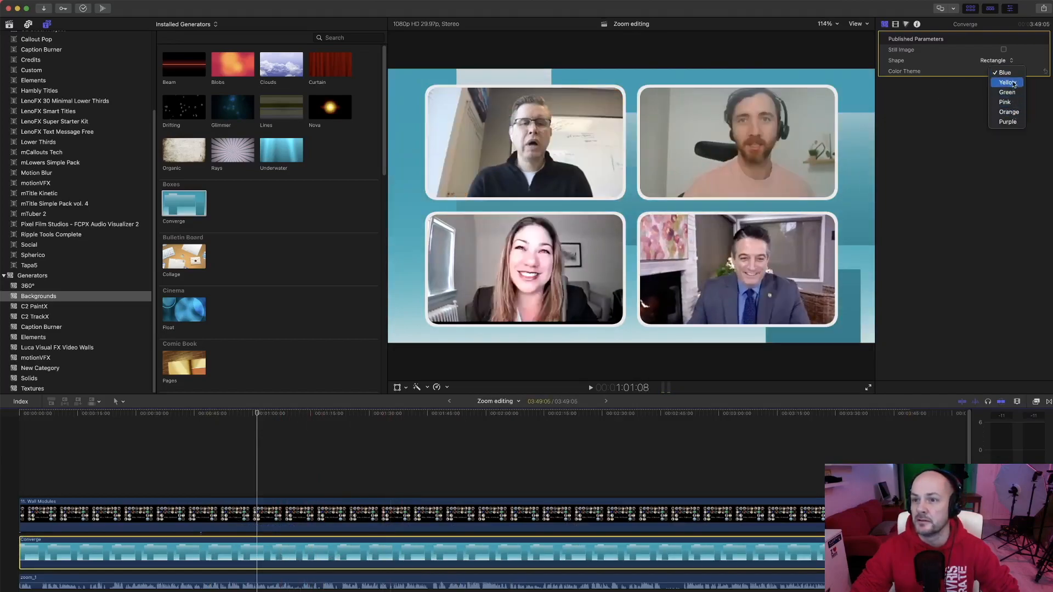
{"action": "left_click", "coordinate": [1010, 82]}
{"action": "left_click", "coordinate": [1008, 73]}
{"action": "left_click", "coordinate": [1012, 112]}
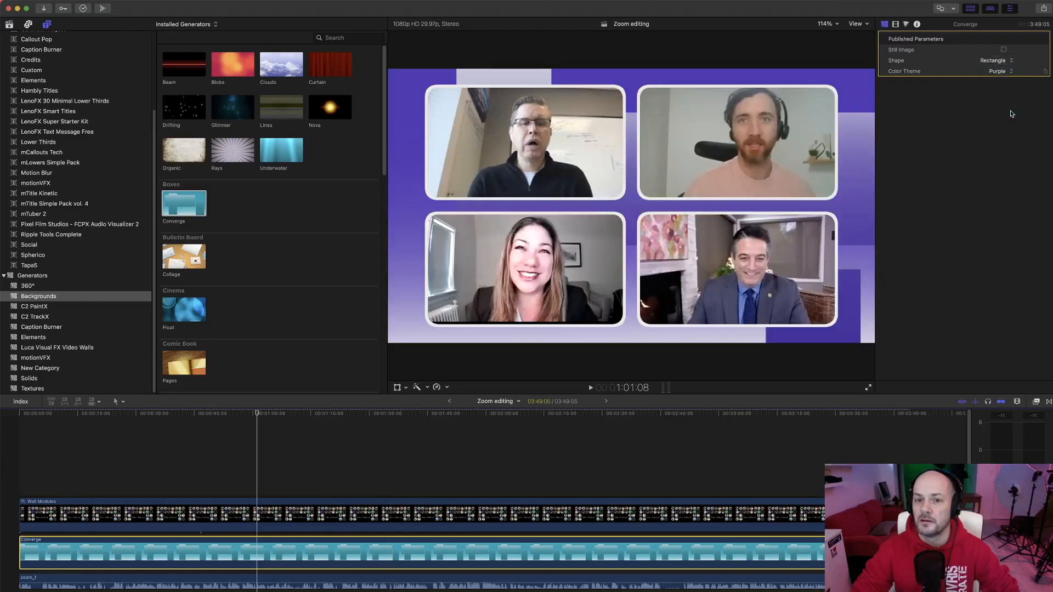
{"action": "left_click", "coordinate": [1004, 70]}
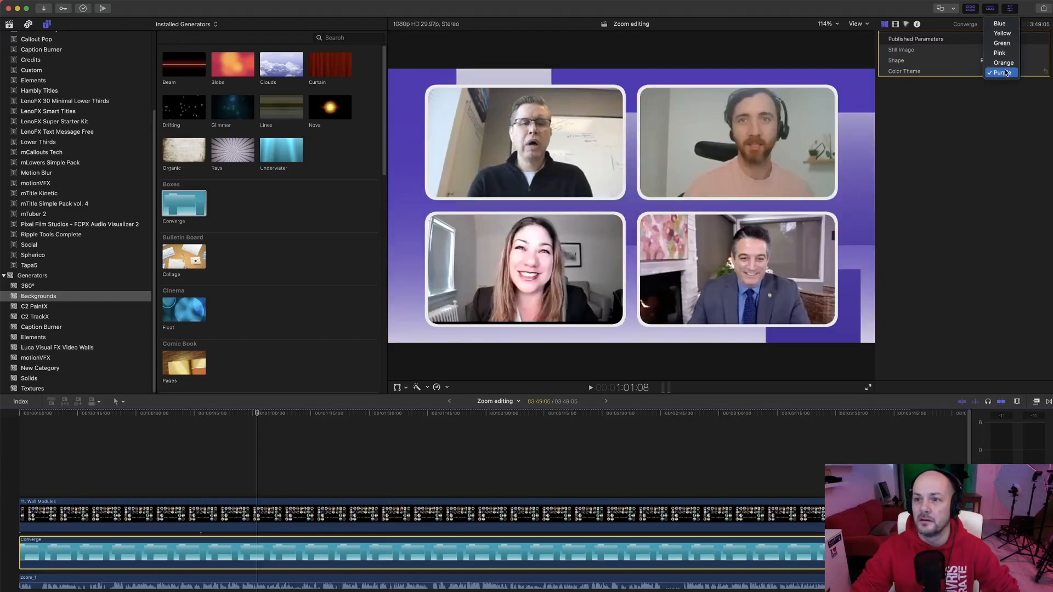
{"action": "left_click", "coordinate": [1001, 23]}
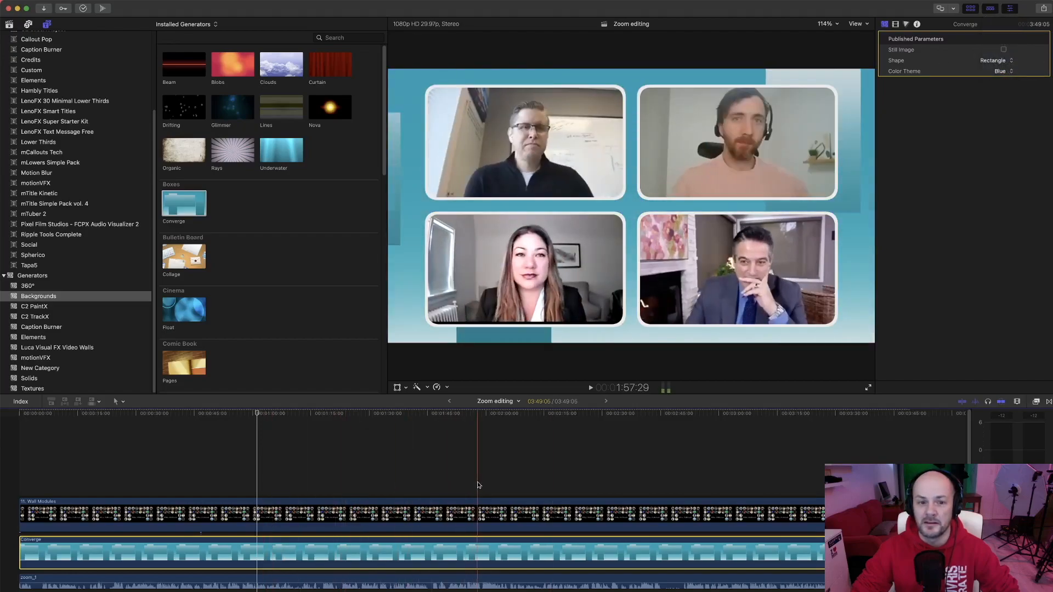
Step: Make the Converge background a still image and lower its midtones saturation to -97% on the color board
{"action": "left_click", "coordinate": [1003, 50]}
{"action": "left_click", "coordinate": [896, 25]}
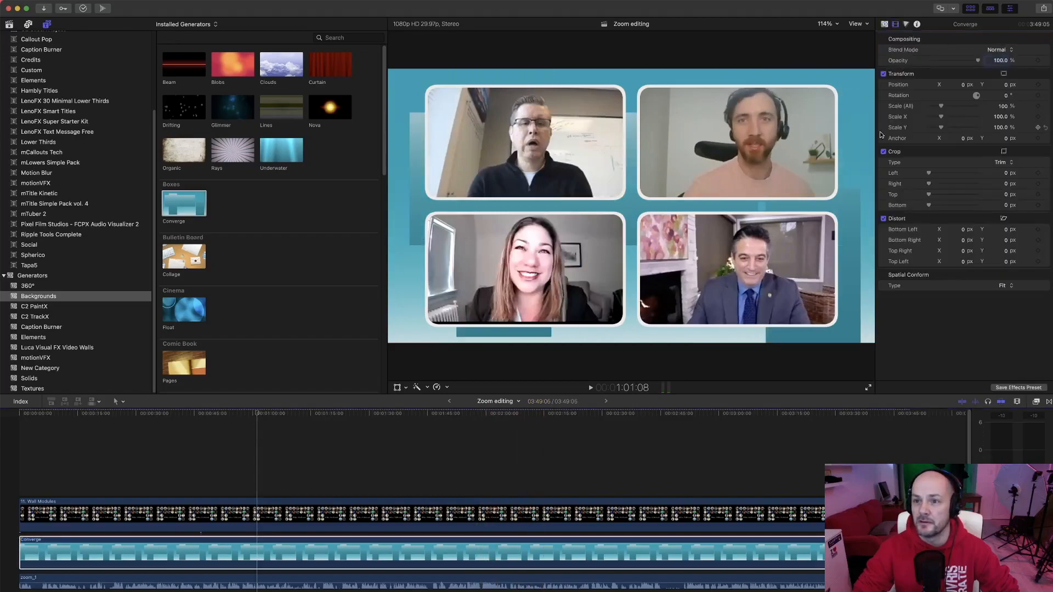
{"action": "left_click", "coordinate": [905, 25]}
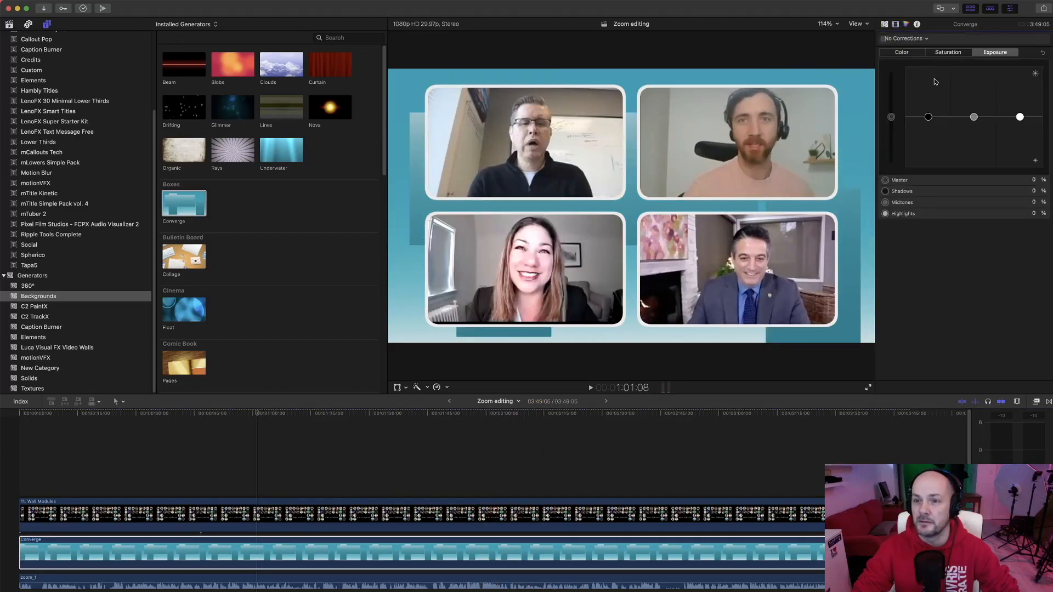
{"action": "left_click", "coordinate": [950, 53]}
{"action": "left_click_drag", "start_coordinate": [974, 117], "coordinate": [974, 135]}
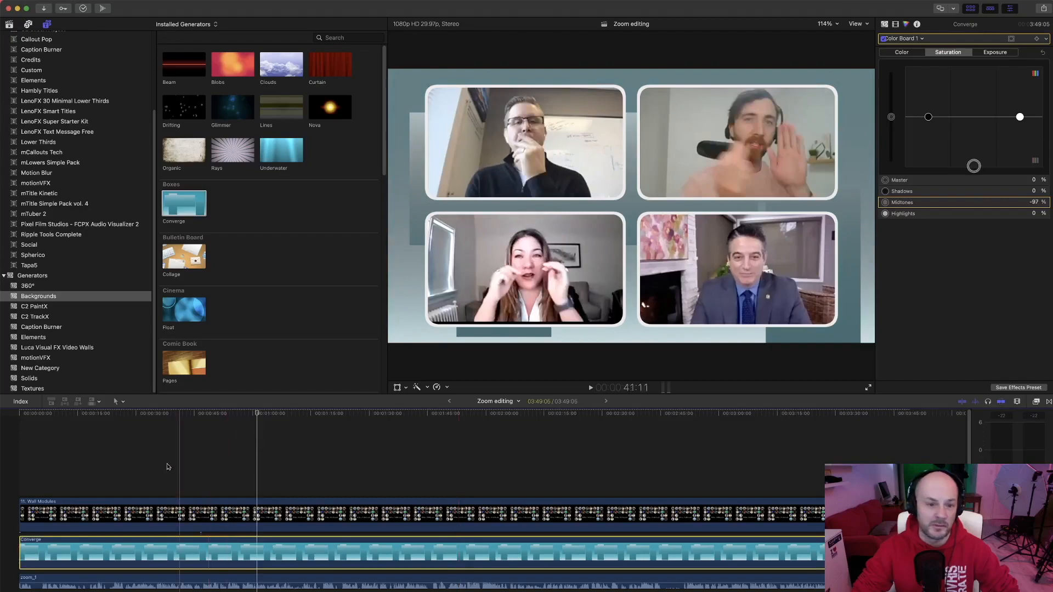
Step: Try splitting the Wall Modules clip at 21:28, and undo the split
{"action": "left_click", "coordinate": [16, 414]}
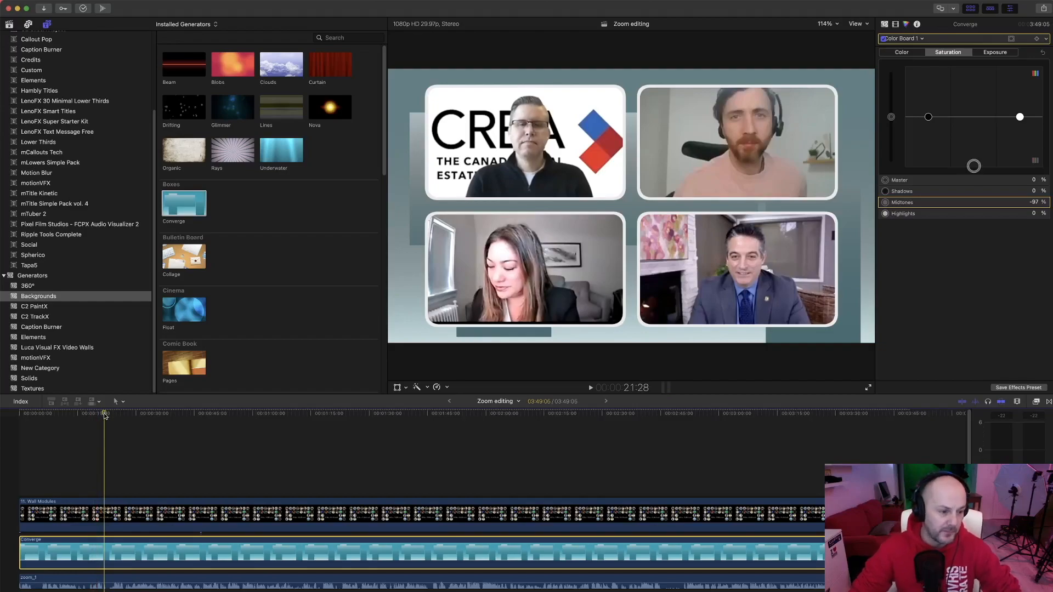
{"action": "left_click", "coordinate": [113, 513]}
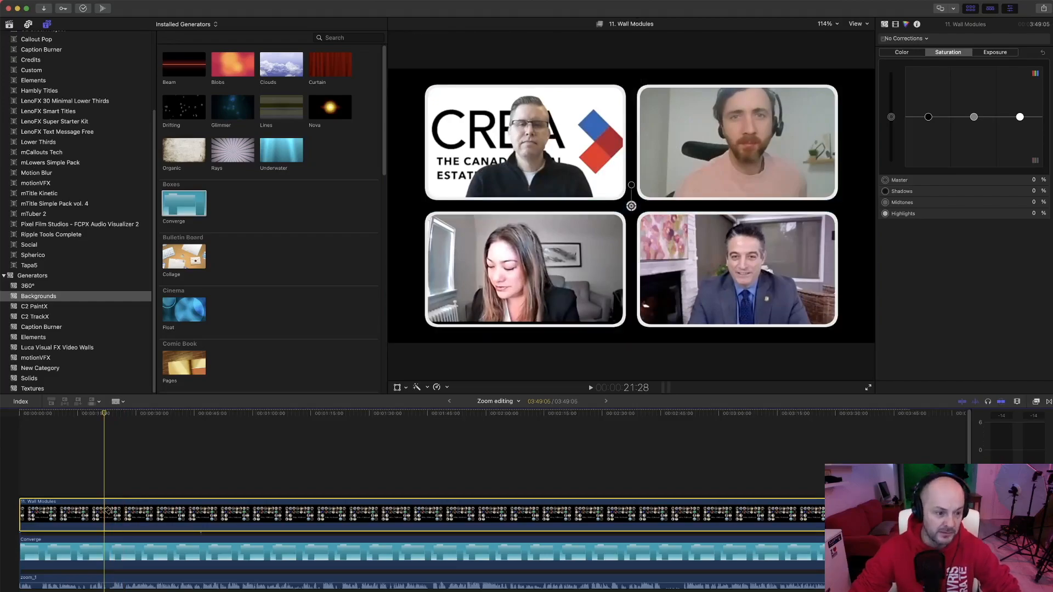
{"action": "key", "text": "super+b"}
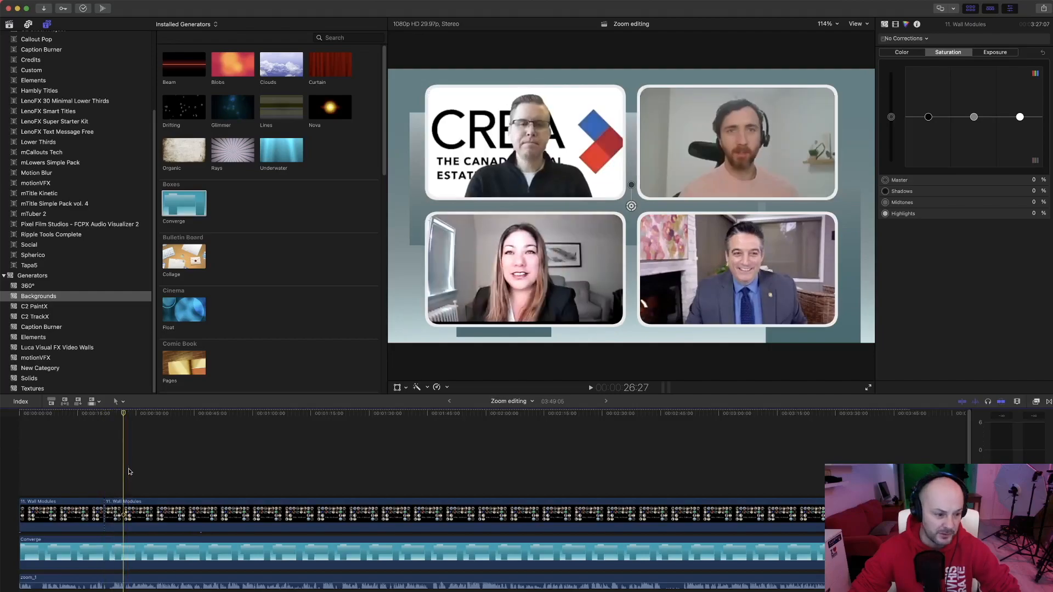
{"action": "key", "text": "super+z"}
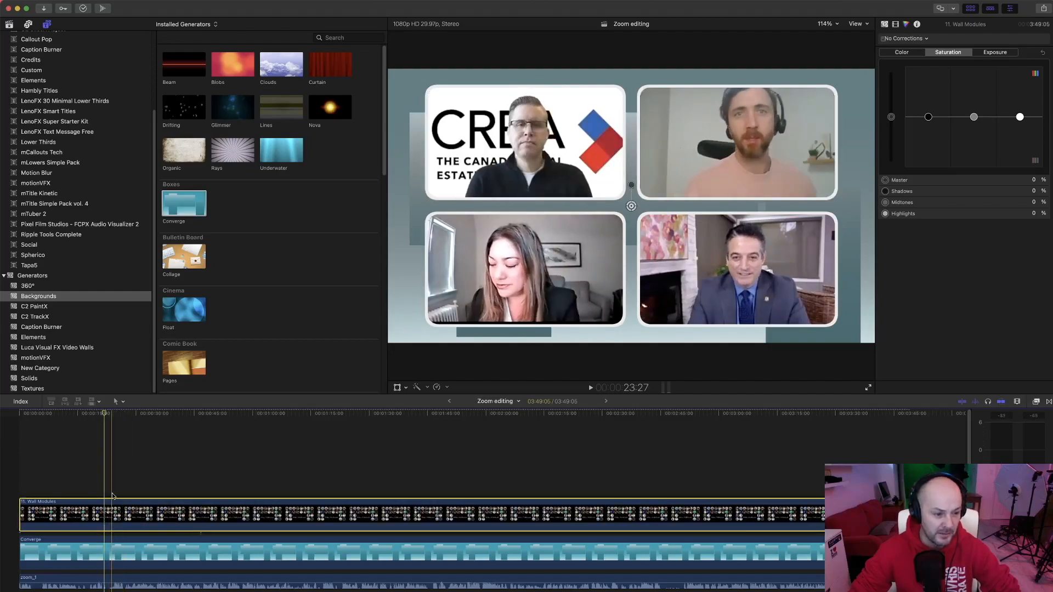
Step: Turn the Wall Modules clip into a compound clip named Zoom editing Clip
{"action": "right_click", "coordinate": [115, 501]}
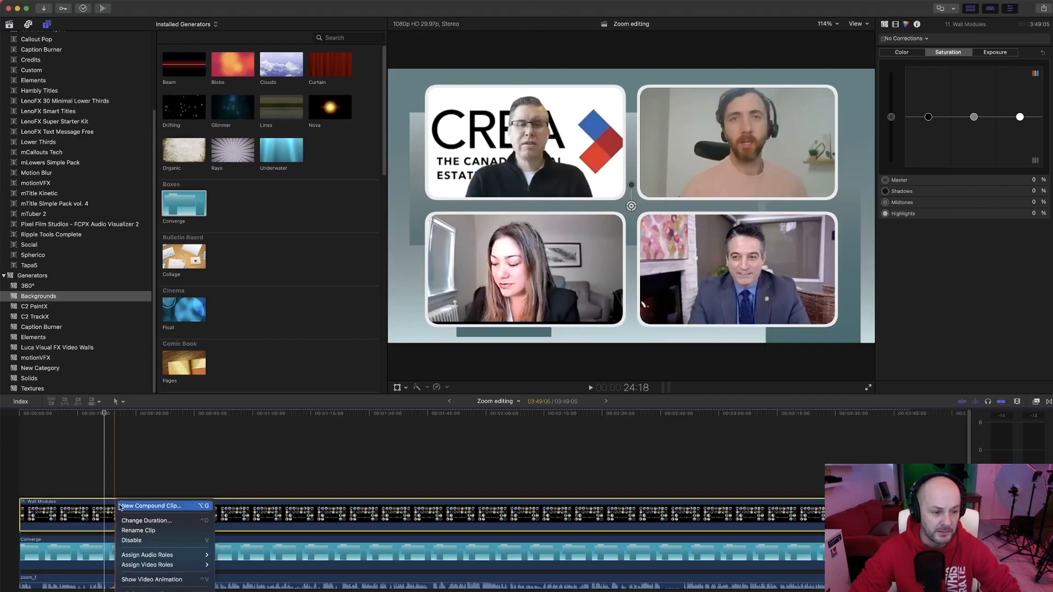
{"action": "left_click", "coordinate": [123, 507]}
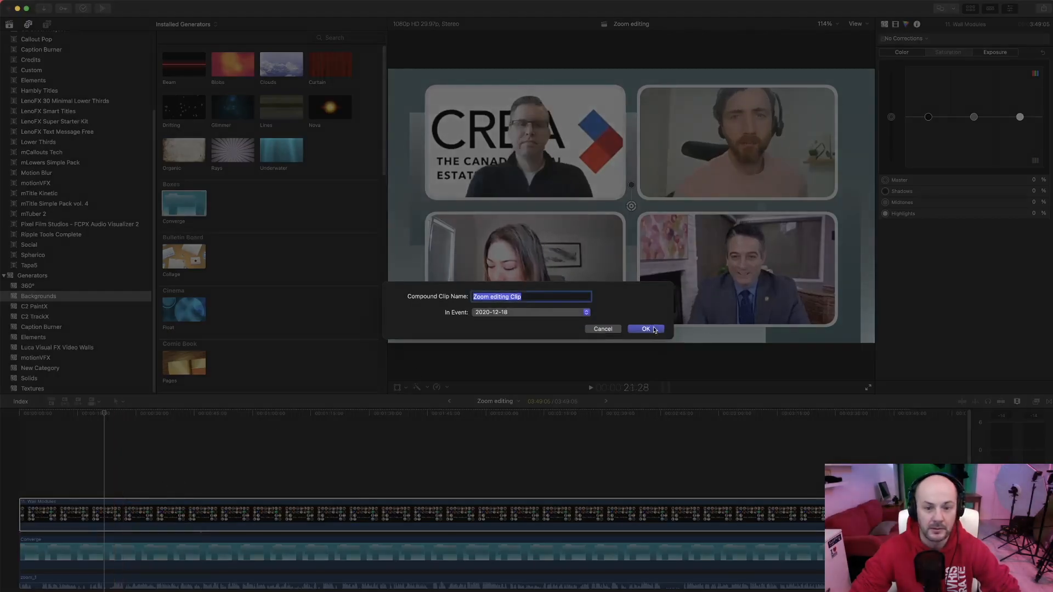
{"action": "left_click", "coordinate": [645, 329]}
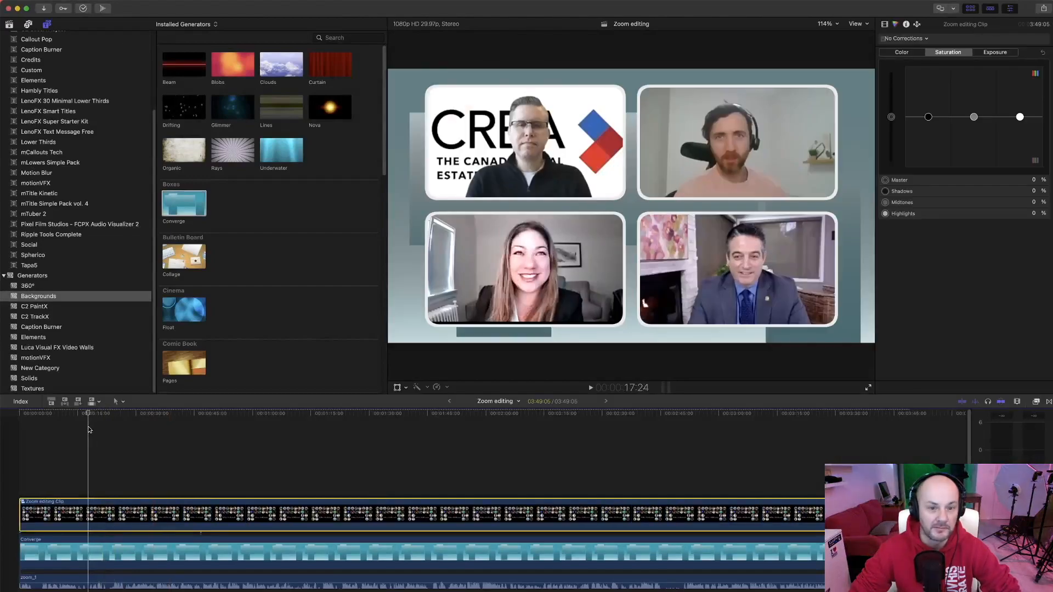
Step: Try splitting the compound clip at about 35 seconds, and undo the split
{"action": "key", "text": "b"}
{"action": "left_click", "coordinate": [156, 513]}
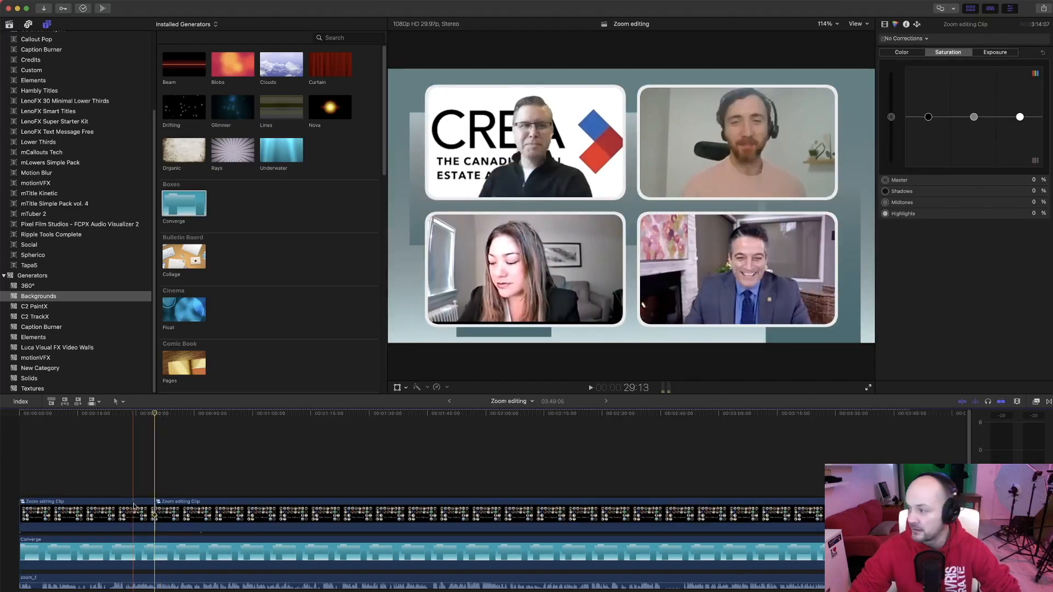
{"action": "left_click_drag", "start_coordinate": [158, 418], "coordinate": [164, 449]}
{"action": "key", "text": "super+z"}
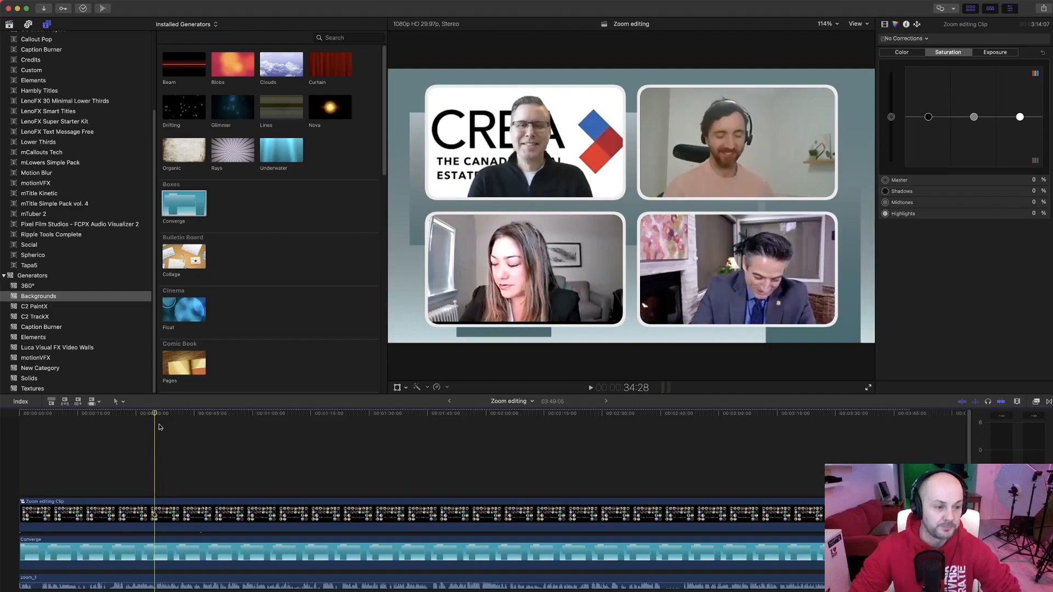
Step: Find the edit point by playback, cut all timeline layers at 35:11 and delete the sections before the cut
{"action": "left_click", "coordinate": [18, 449]}
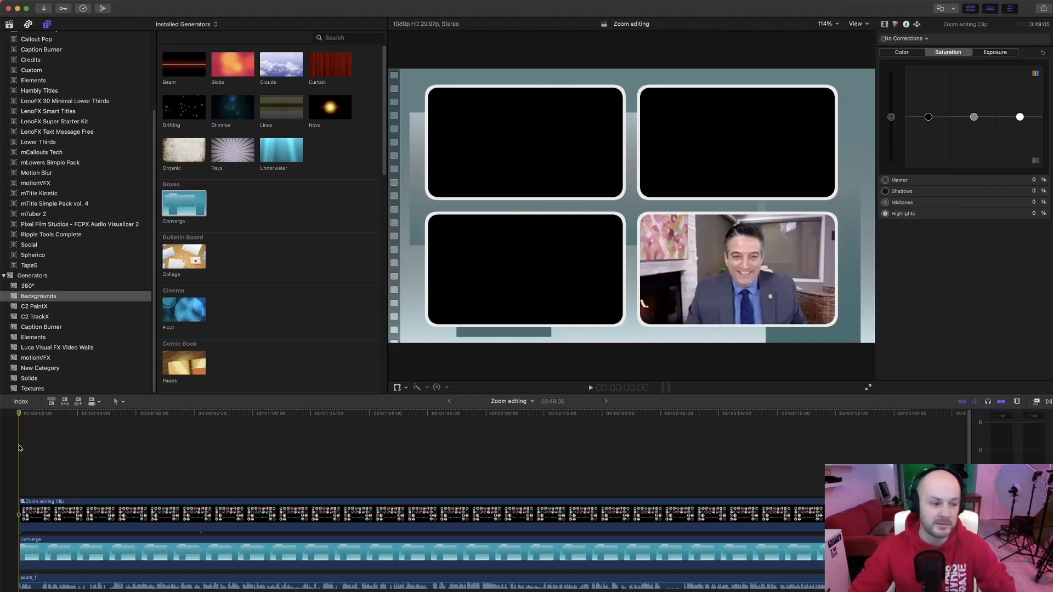
{"action": "key", "text": "space"}
{"action": "key", "text": "super+equal"}
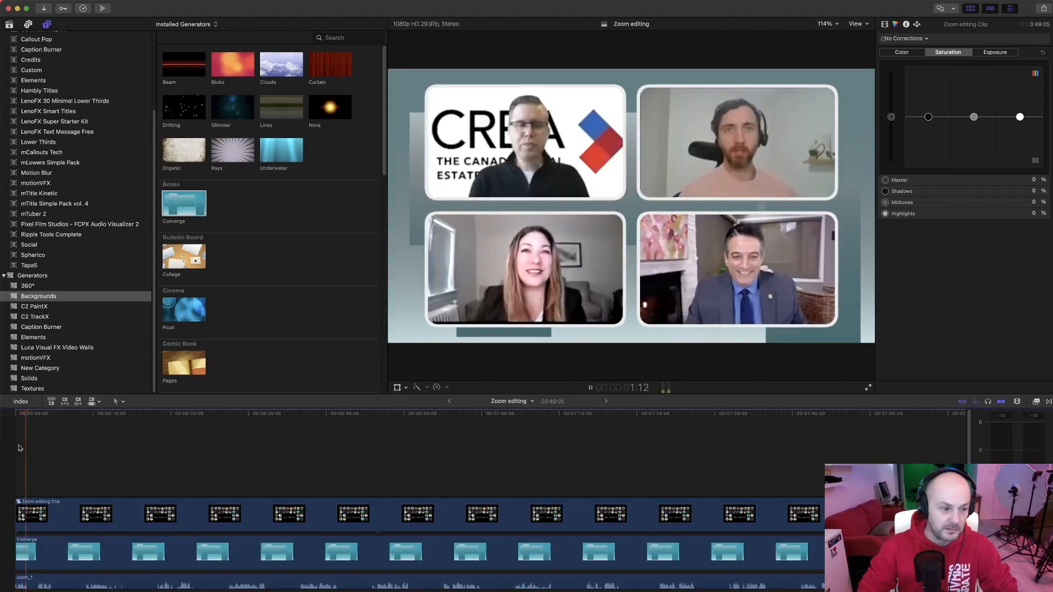
{"action": "key", "text": "super+equal"}
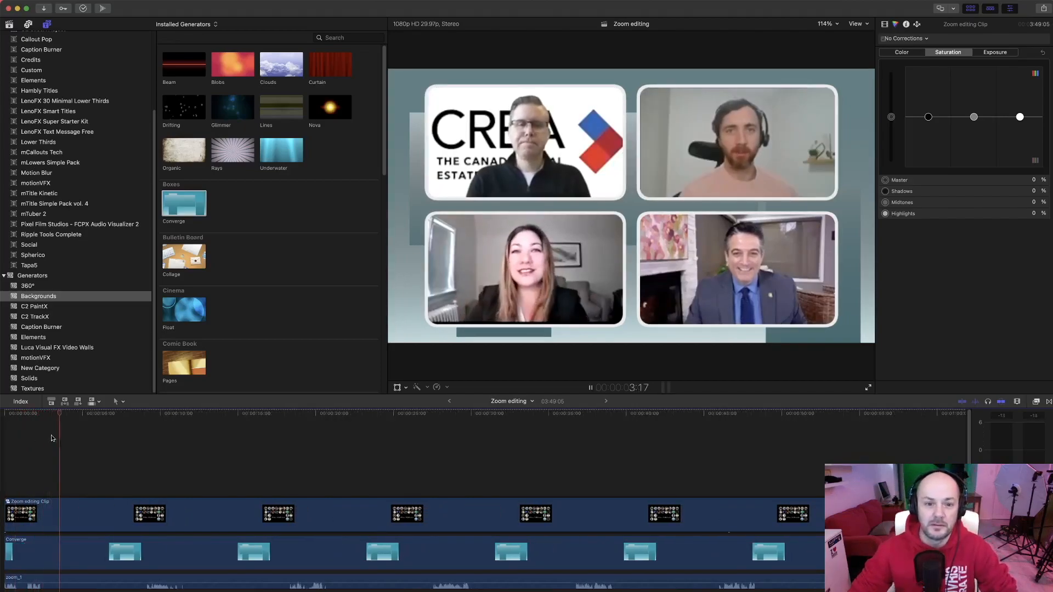
{"action": "key", "text": "space"}
{"action": "key", "text": "space"}
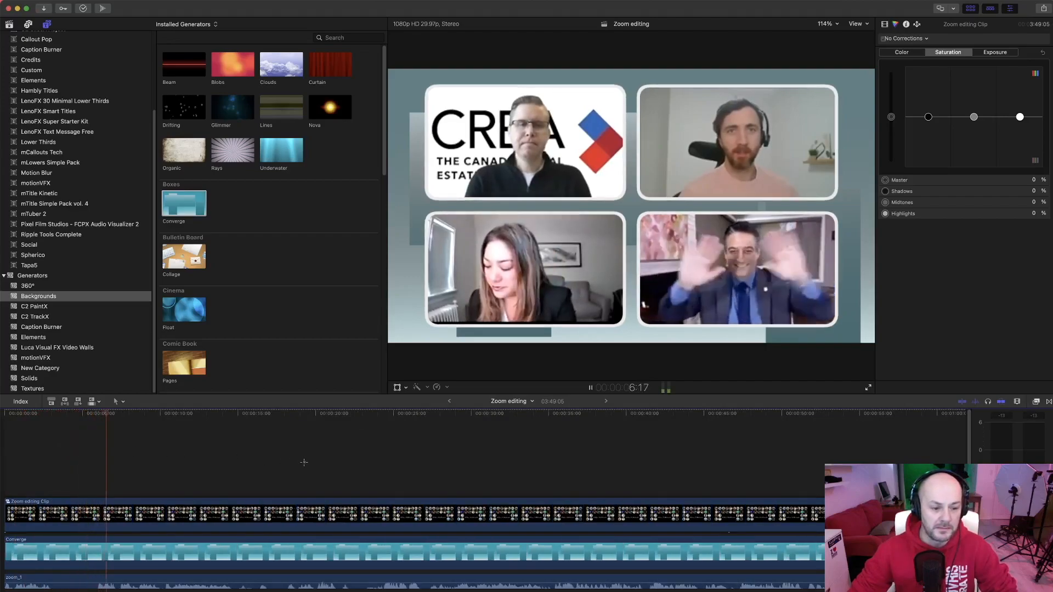
{"action": "left_click", "coordinate": [377, 474]}
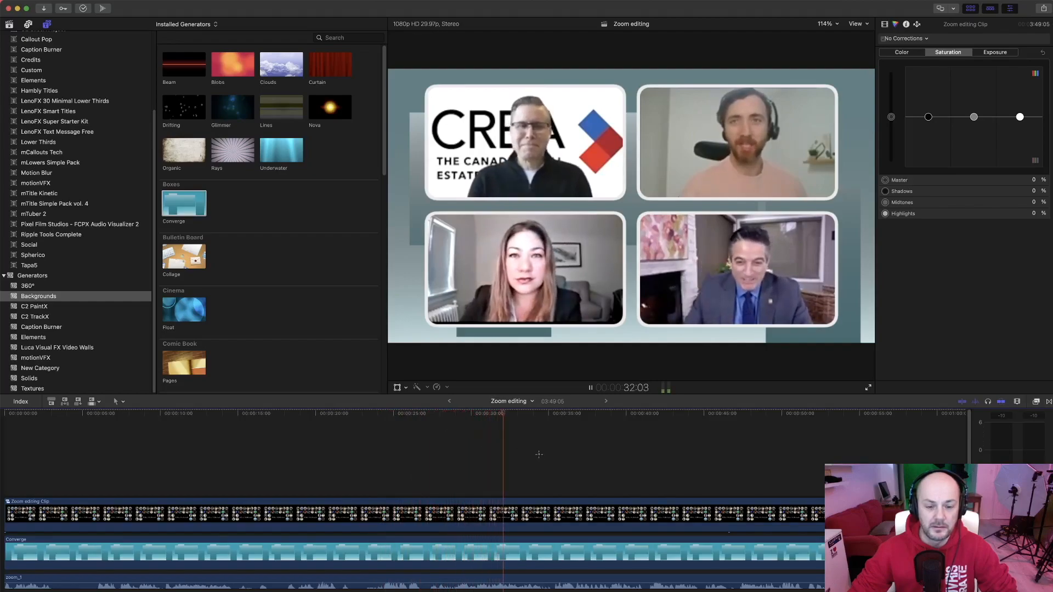
{"action": "key", "text": "space"}
{"action": "left_click", "coordinate": [553, 420]}
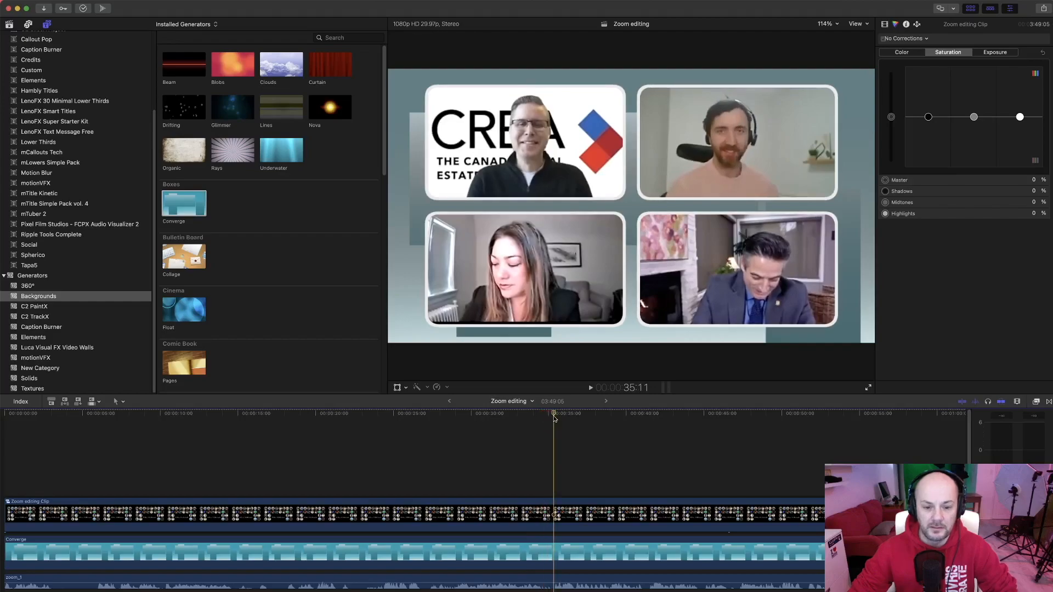
{"action": "key", "text": "super+shift+b"}
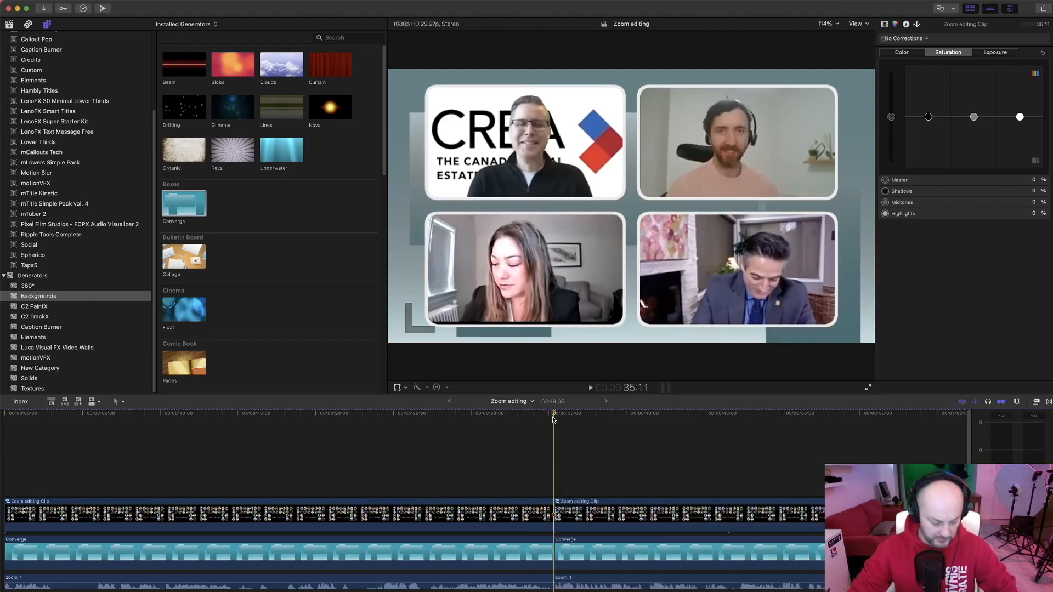
{"action": "left_click_drag", "start_coordinate": [537, 437], "coordinate": [458, 590]}
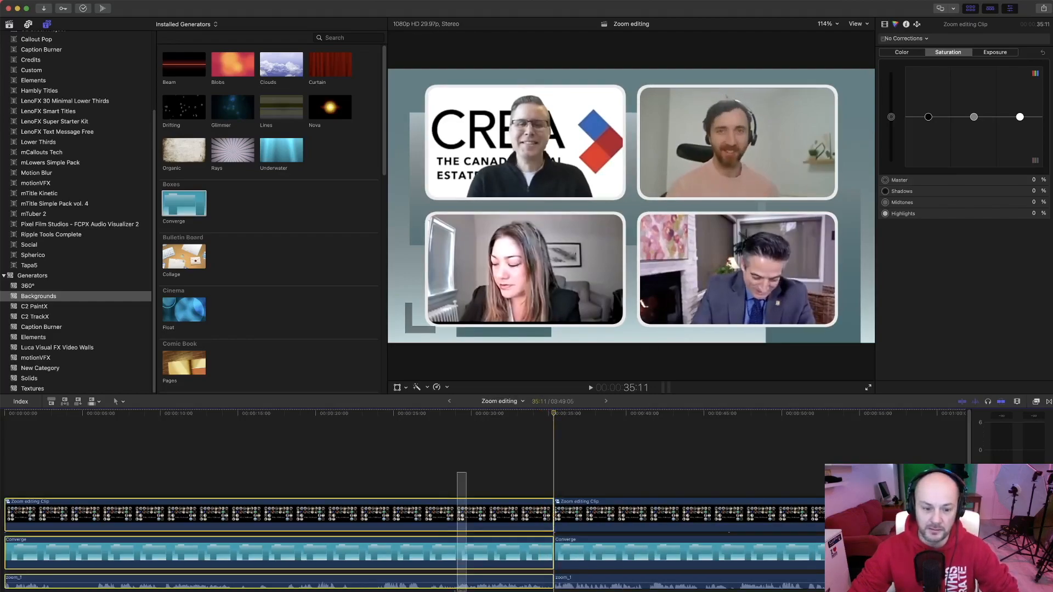
{"action": "key", "text": "Delete"}
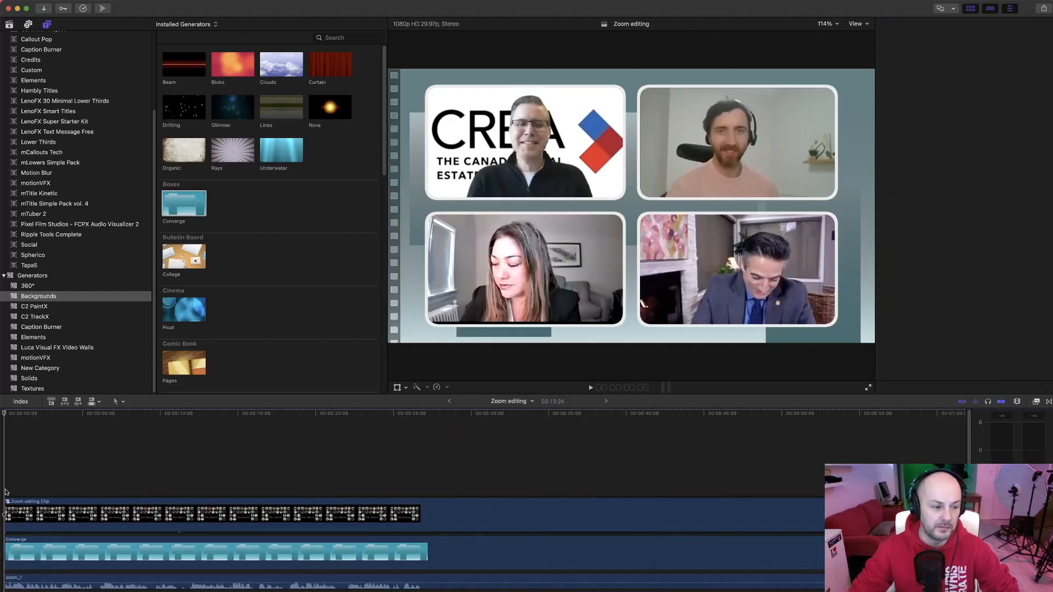
Step: Play the first eight seconds of the trimmed timeline to locate the point where the speaker changes
{"action": "key", "text": "super+6"}
{"action": "key", "text": "space"}
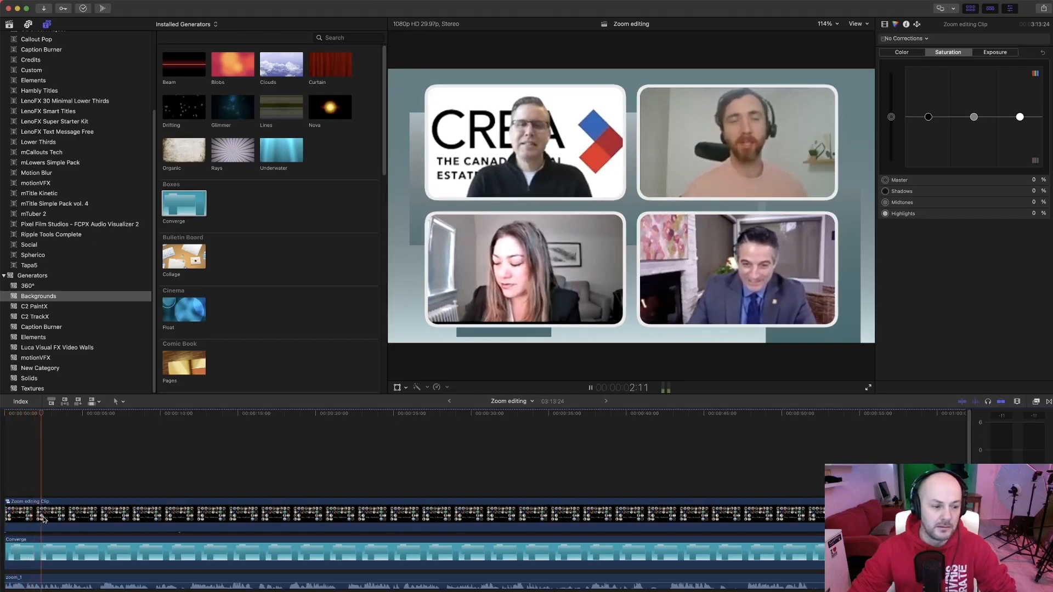
{"action": "key", "text": "space"}
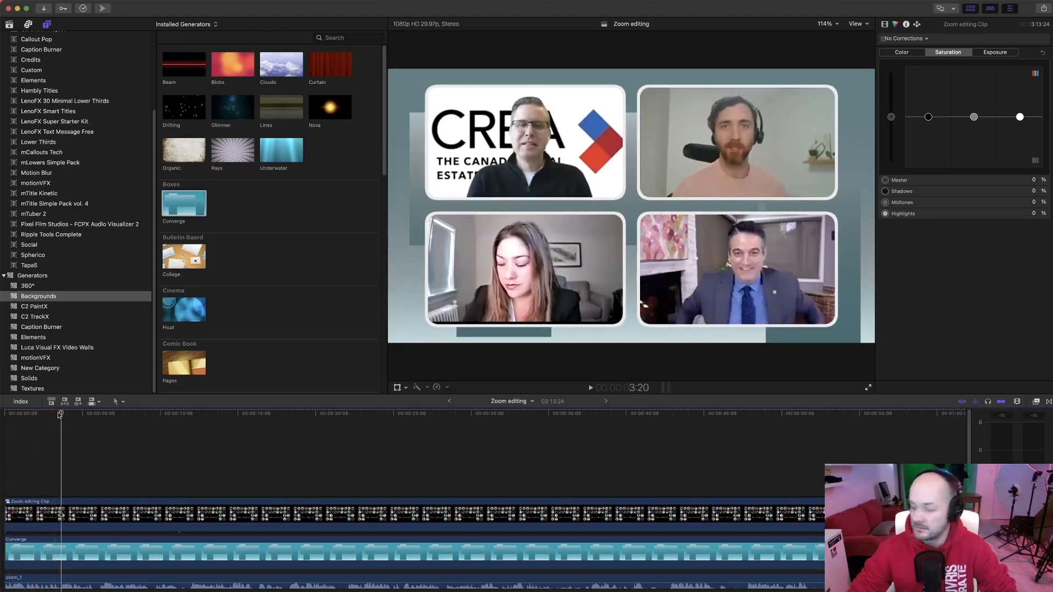
{"action": "left_click_drag", "start_coordinate": [63, 414], "coordinate": [5, 414]}
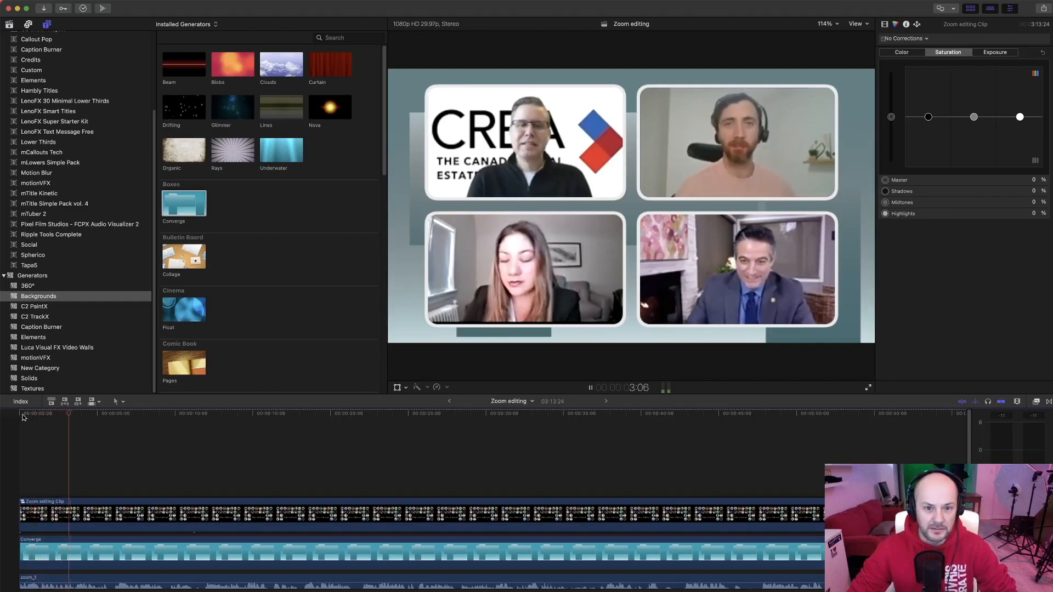
{"action": "key", "text": "space"}
{"action": "key", "text": "XF86AudioRaiseVolume"}
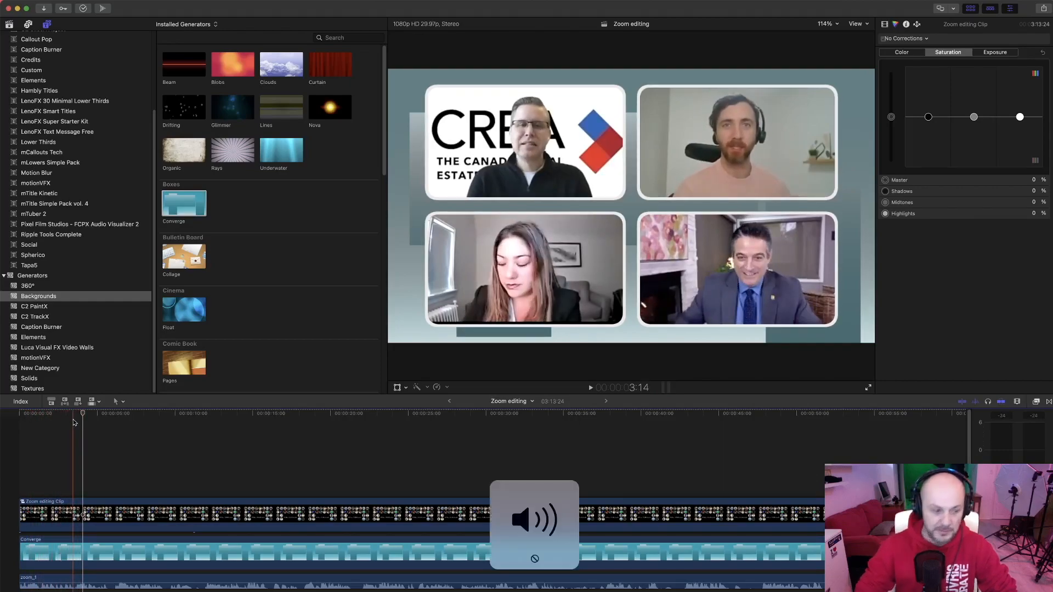
{"action": "left_click_drag", "start_coordinate": [83, 420], "coordinate": [36, 420]}
{"action": "key", "text": "space"}
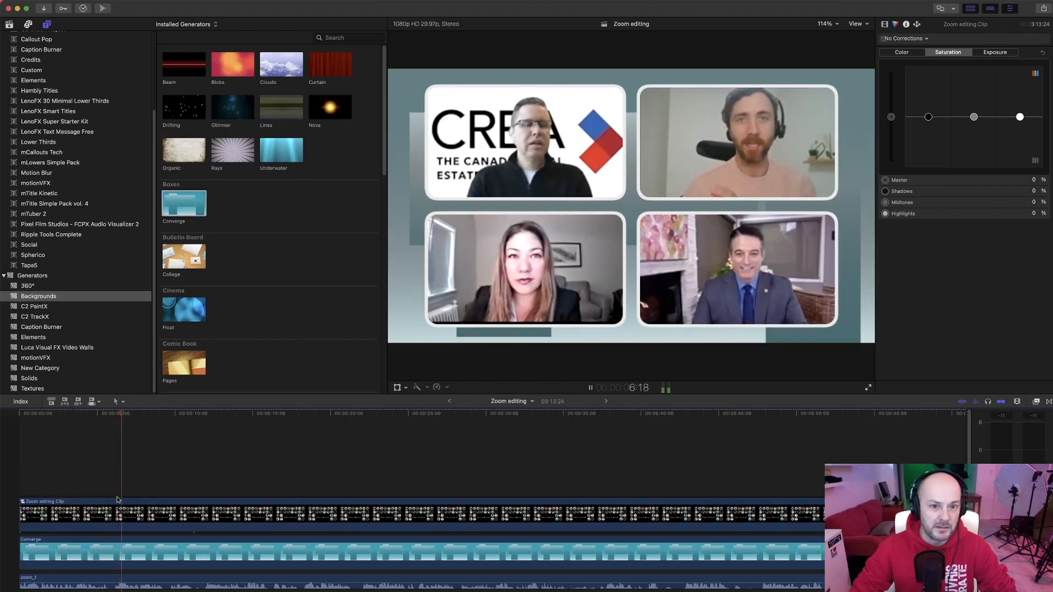
{"action": "left_click", "coordinate": [129, 415]}
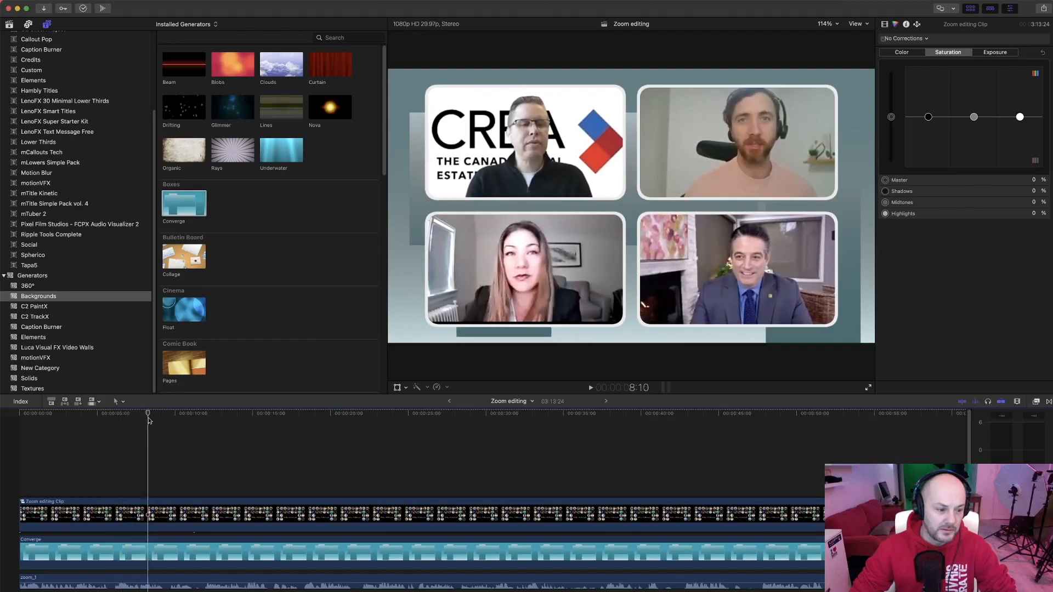
Step: Add Position and Scale keyframes to the compound clip at 5:21, keeping Position at 0 and Scale at 100%
{"action": "left_click", "coordinate": [111, 428]}
{"action": "left_click_drag", "start_coordinate": [111, 424], "coordinate": [108, 427]}
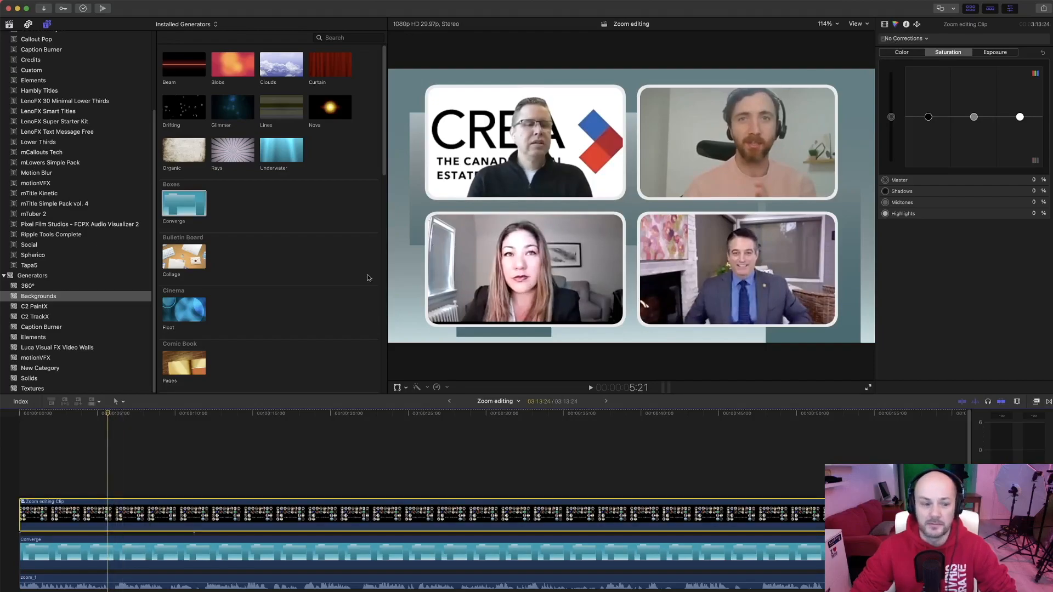
{"action": "key", "text": "super+6"}
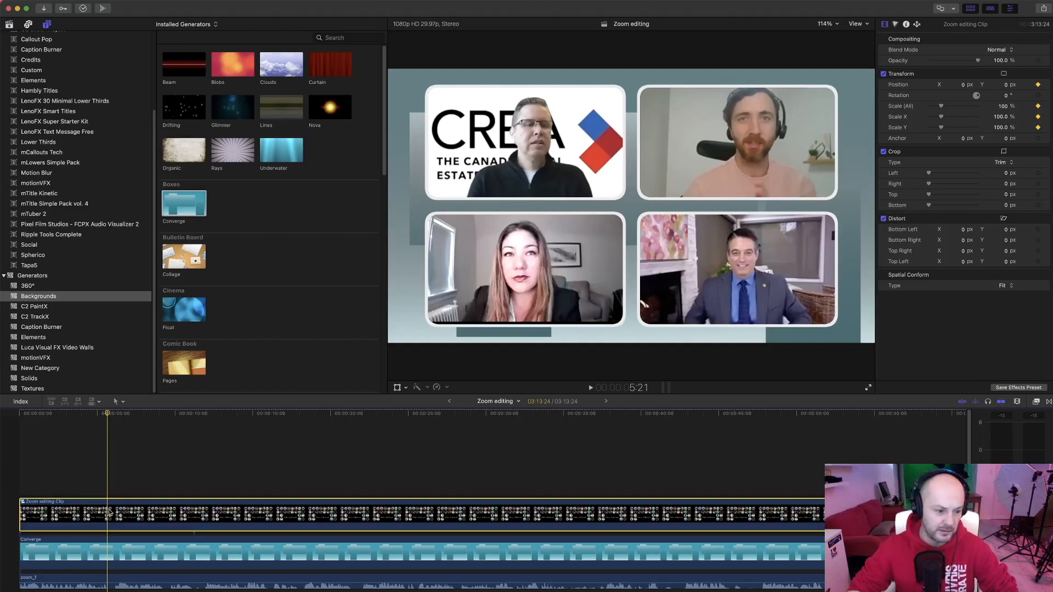
Step: At 6:01, scale the compound clip to 220% and reposition it so the upper-left speaker's window fills the frame
{"action": "key", "text": "space"}
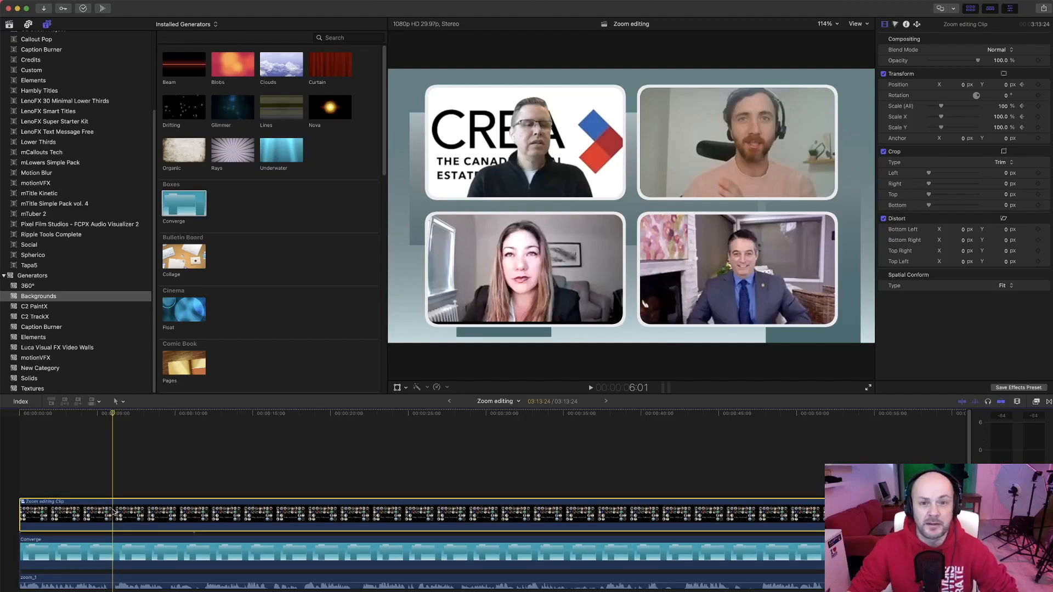
{"action": "left_click", "coordinate": [999, 107]}
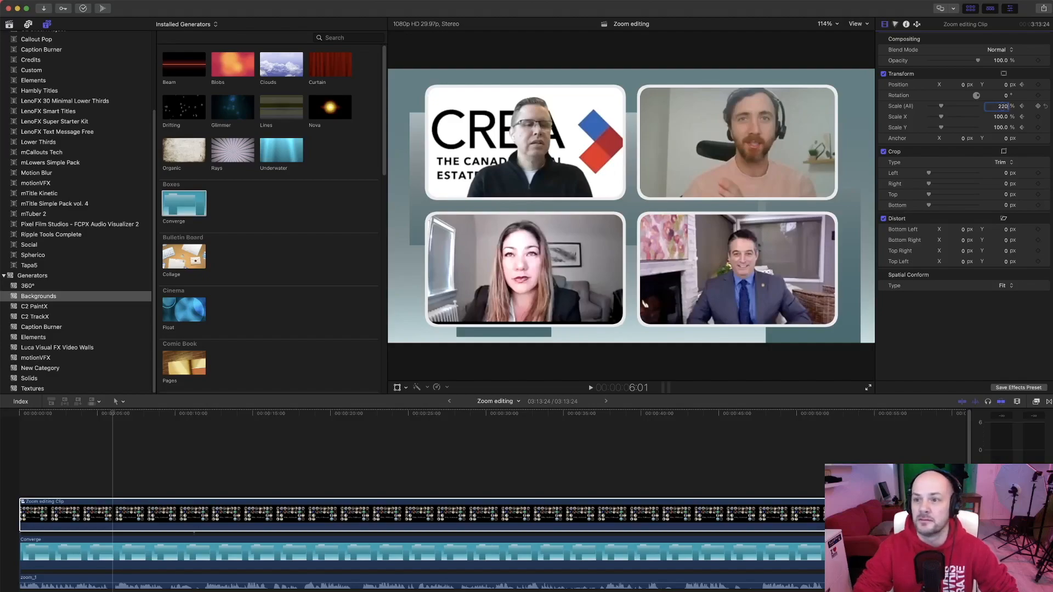
{"action": "type", "text": "220"}
{"action": "key", "text": "Return"}
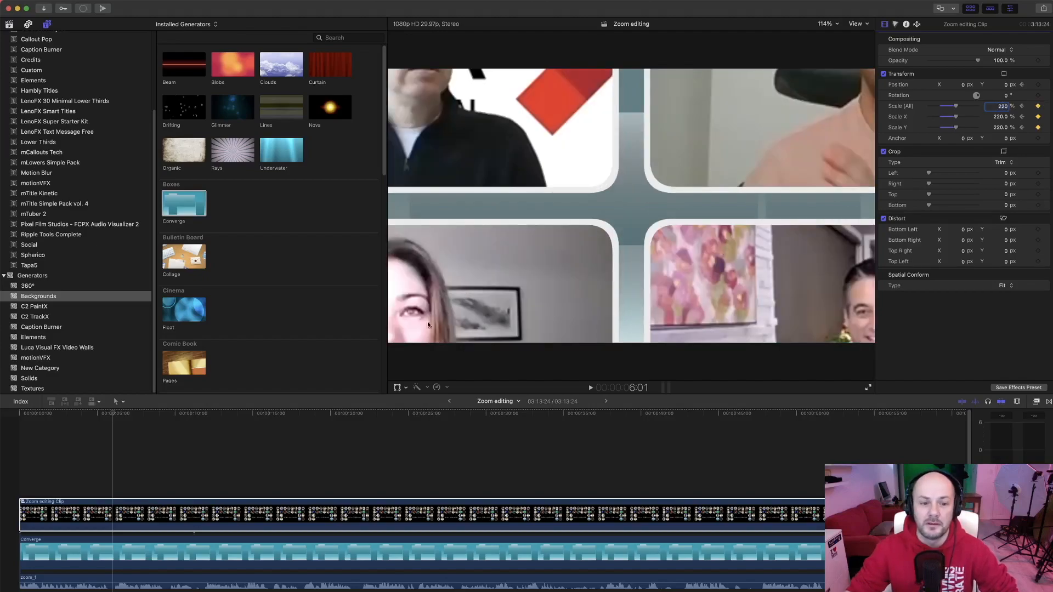
{"action": "left_click", "coordinate": [397, 388]}
{"action": "left_click_drag", "start_coordinate": [532, 173], "coordinate": [746, 287]}
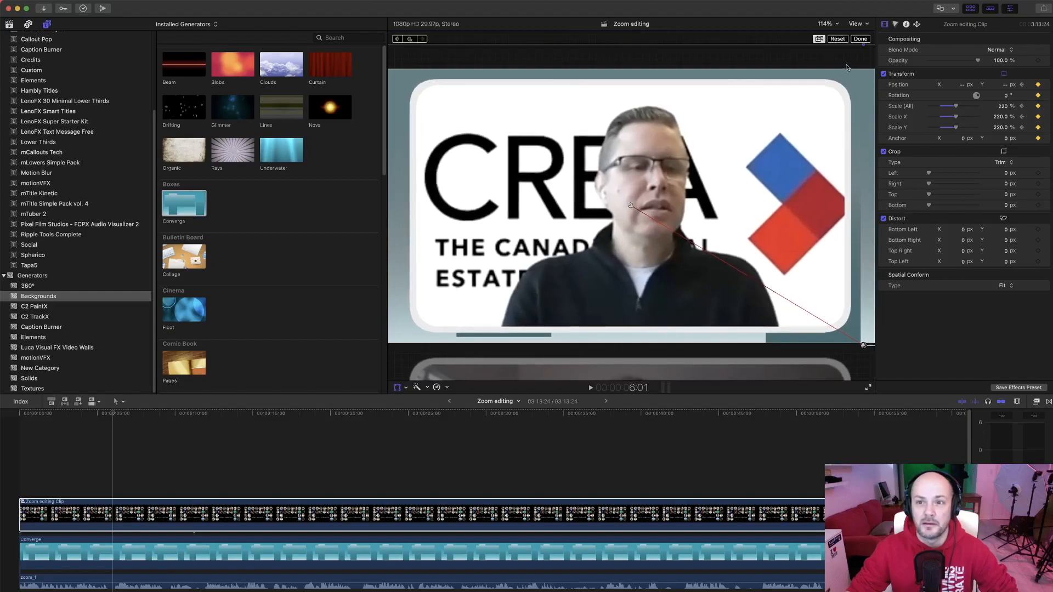
{"action": "left_click", "coordinate": [859, 39]}
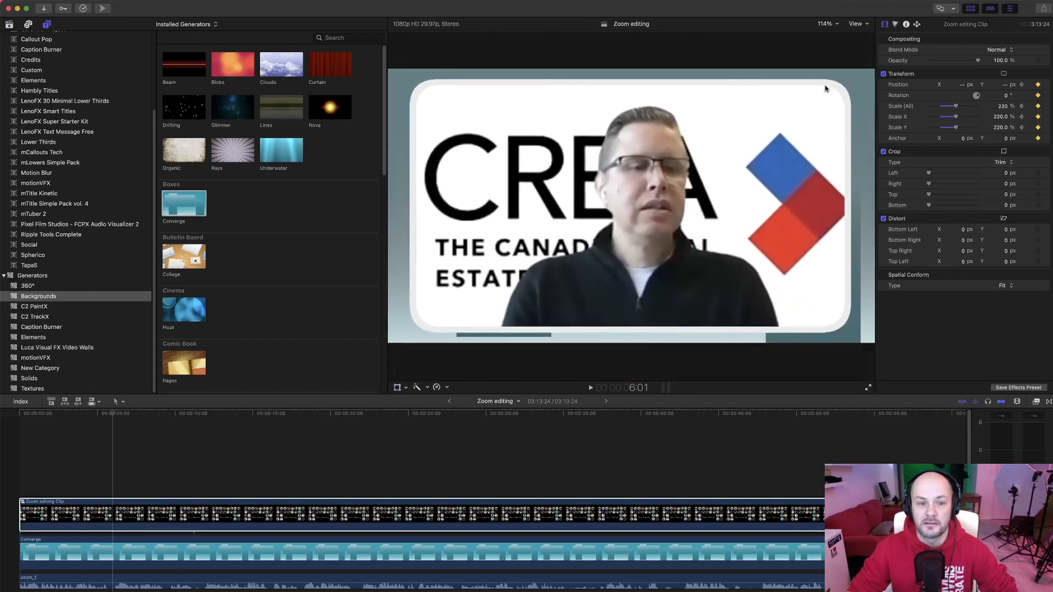
Step: Play back the zoom from just before 5:21 several times to check how it moves onto the upper-left speaker
{"action": "left_click", "coordinate": [104, 415]}
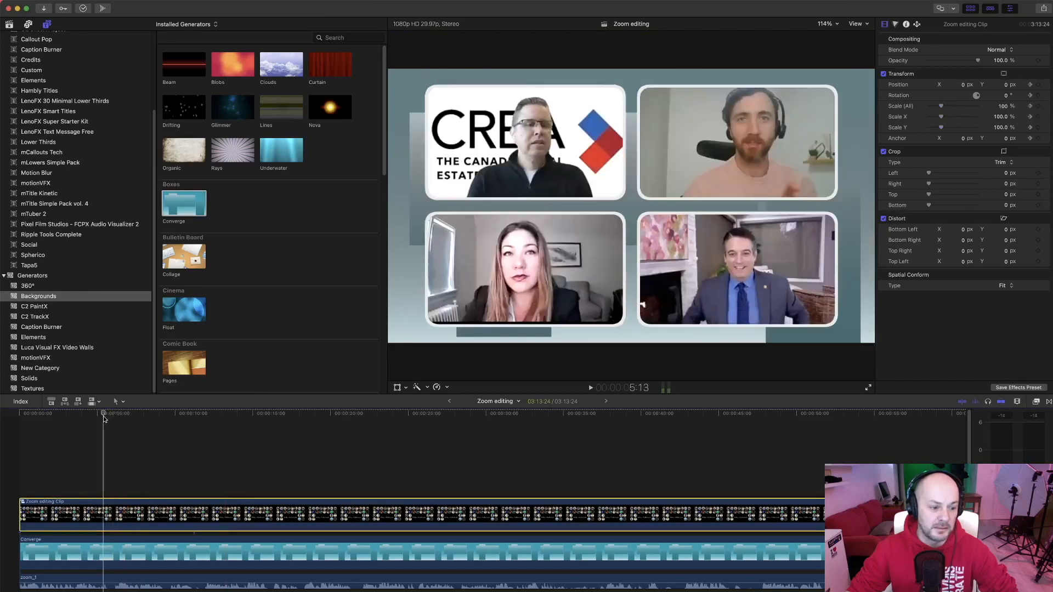
{"action": "key", "text": "space"}
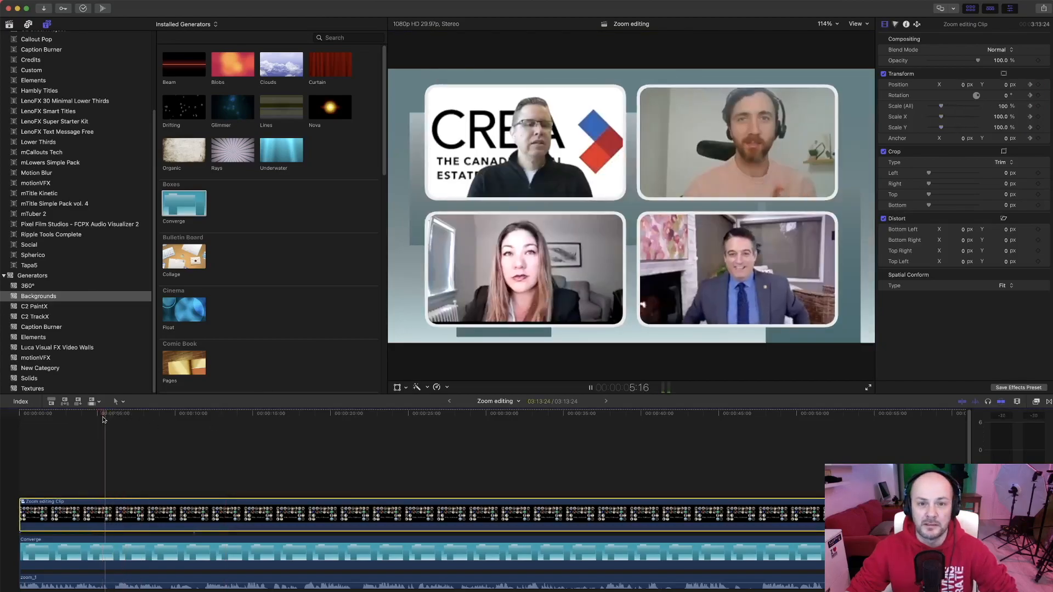
{"action": "key", "text": "space"}
{"action": "left_click_drag", "start_coordinate": [118, 414], "coordinate": [105, 416]}
{"action": "key", "text": "space"}
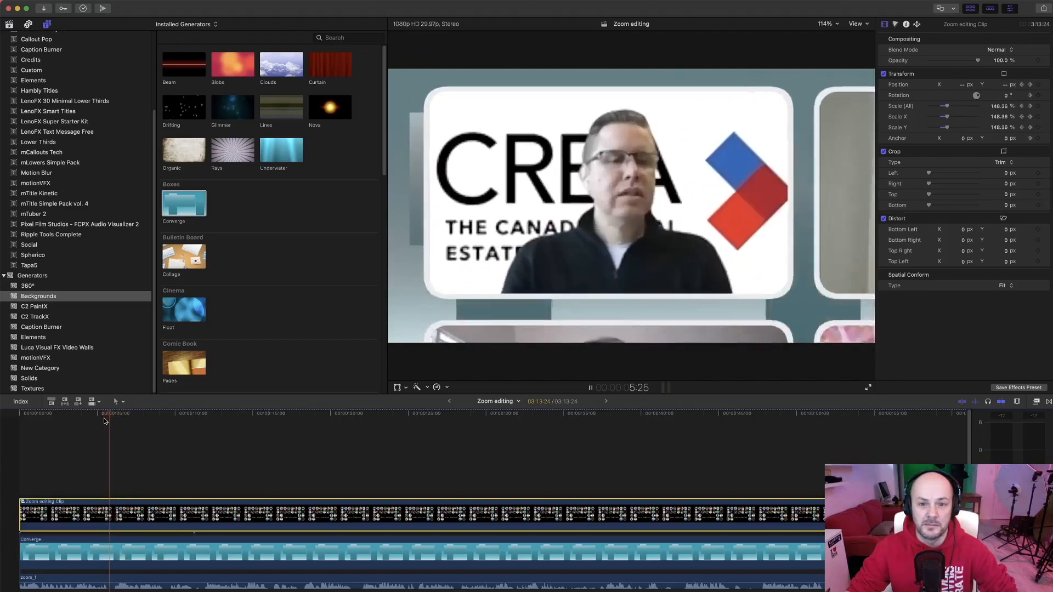
{"action": "key", "text": "space"}
{"action": "left_click_drag", "start_coordinate": [120, 415], "coordinate": [105, 416]}
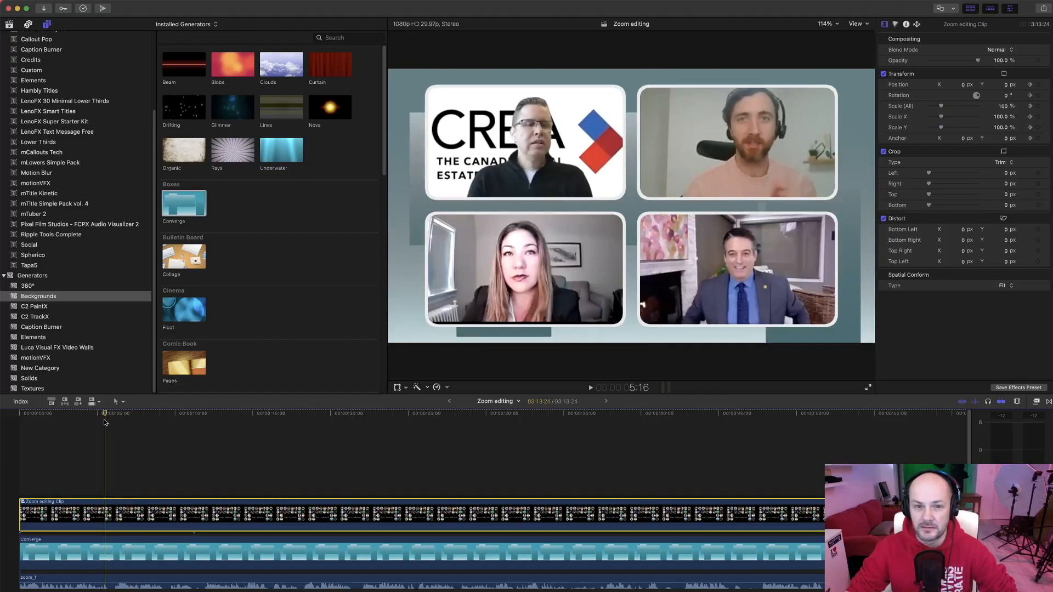
{"action": "mouse_move", "coordinate": [104, 419]}
{"action": "left_mouse_down"}
{"action": "mouse_move", "coordinate": [119, 413]}
{"action": "mouse_move", "coordinate": [106, 422]}
{"action": "left_mouse_up"}
{"action": "key", "text": "space"}
{"action": "key", "text": "space"}
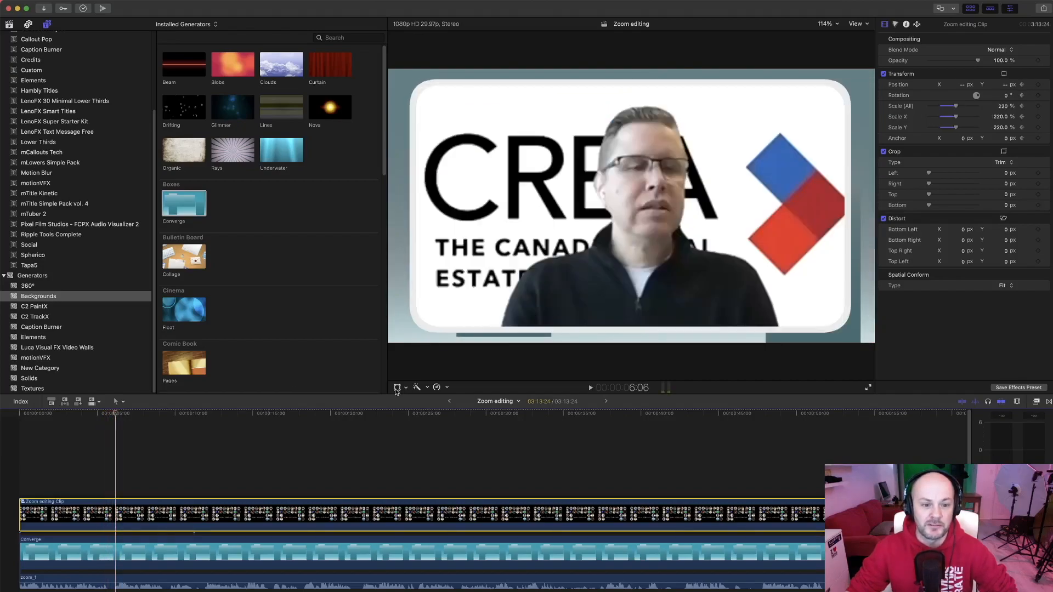
Step: Make both points of the compound clip's motion path linear and play the zoom through to about 15:18
{"action": "left_click", "coordinate": [397, 387]}
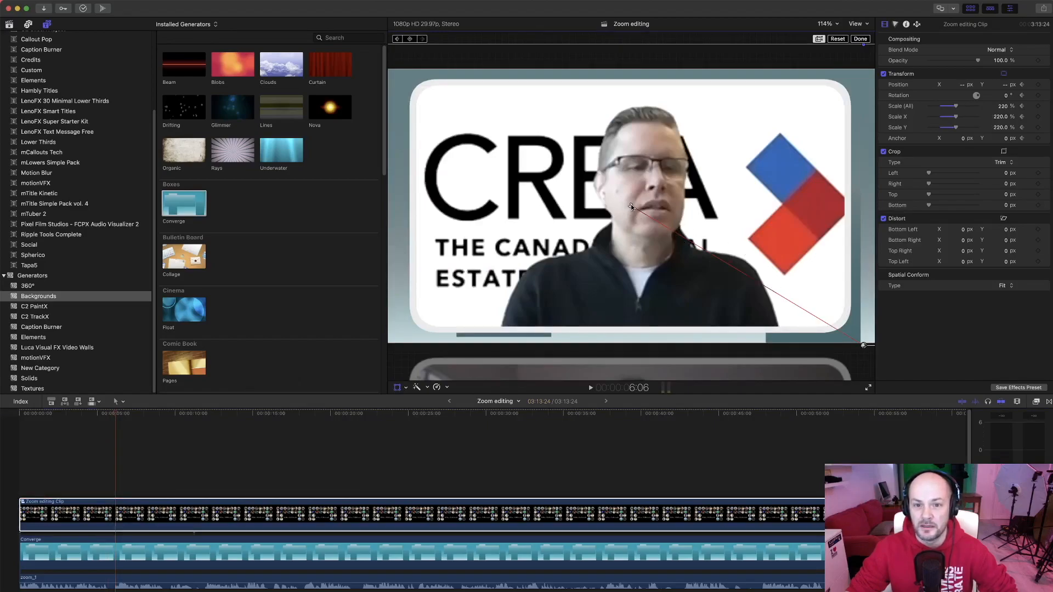
{"action": "right_click", "coordinate": [630, 205]}
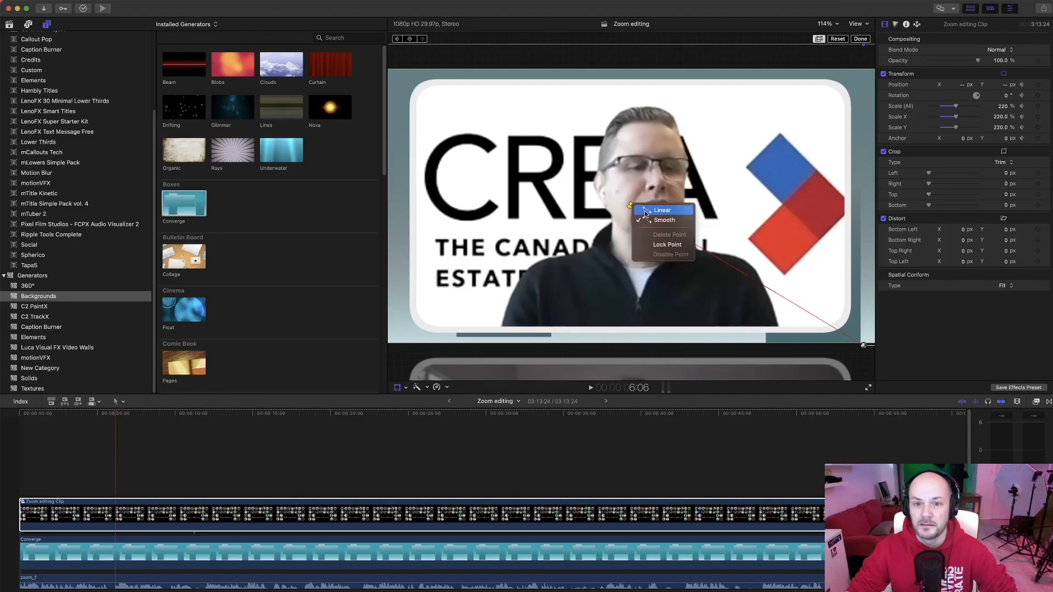
{"action": "left_click", "coordinate": [645, 213]}
{"action": "right_click", "coordinate": [863, 347]}
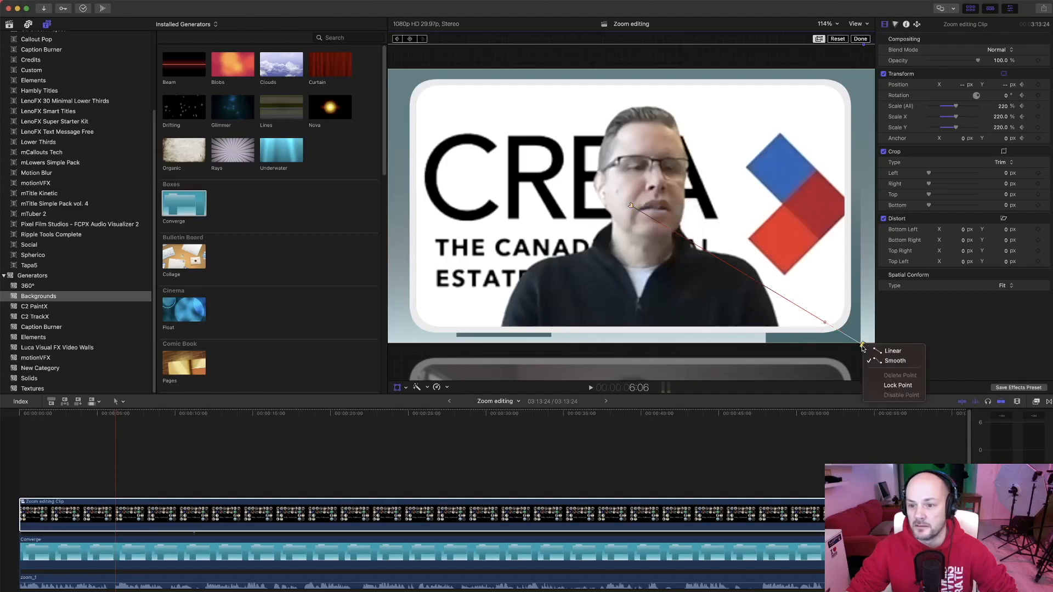
{"action": "left_click", "coordinate": [892, 354]}
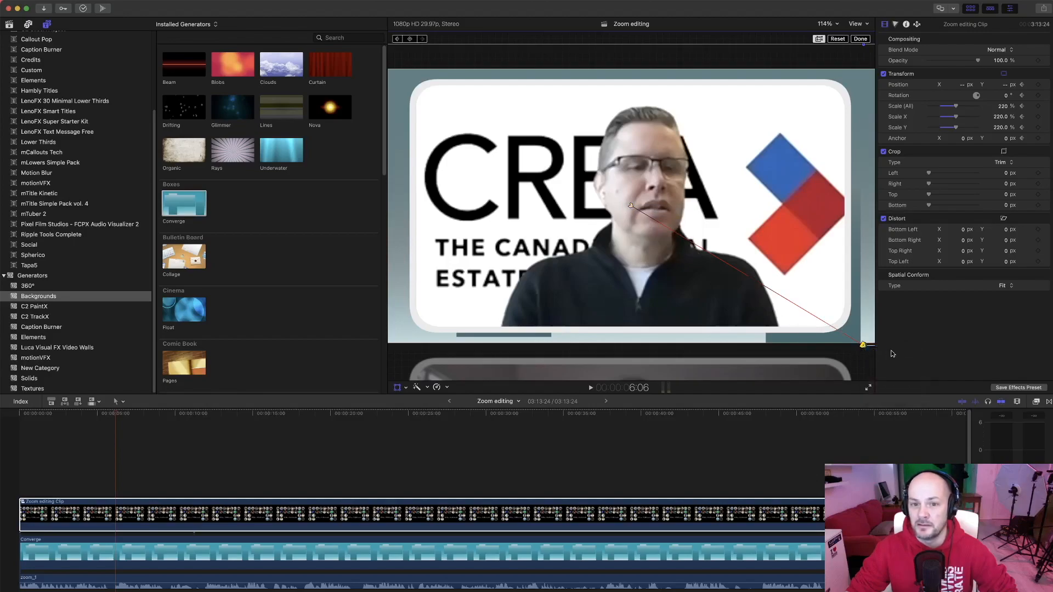
{"action": "left_click", "coordinate": [859, 40]}
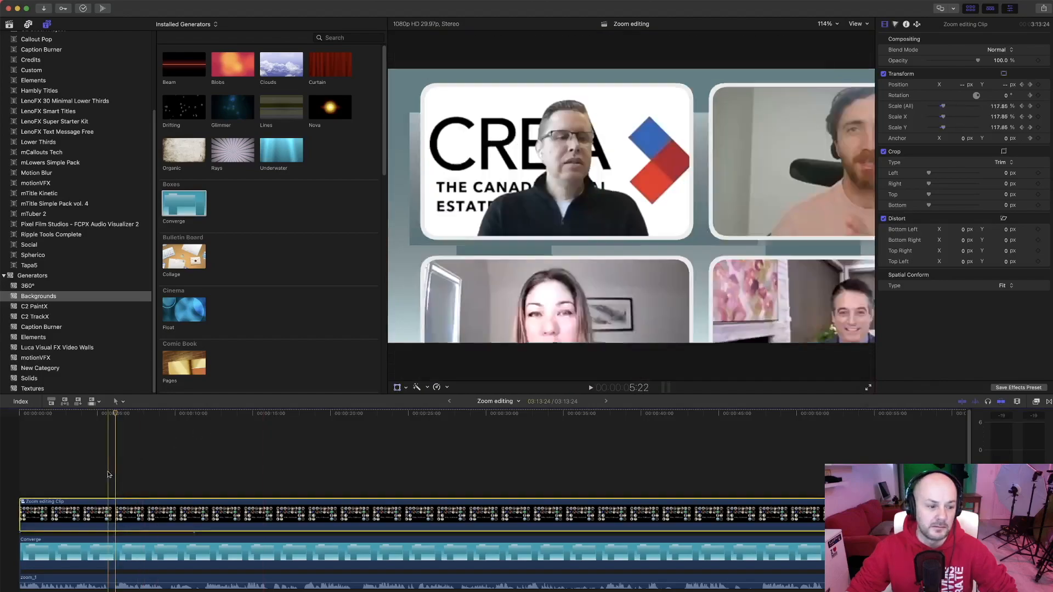
{"action": "key", "text": "space"}
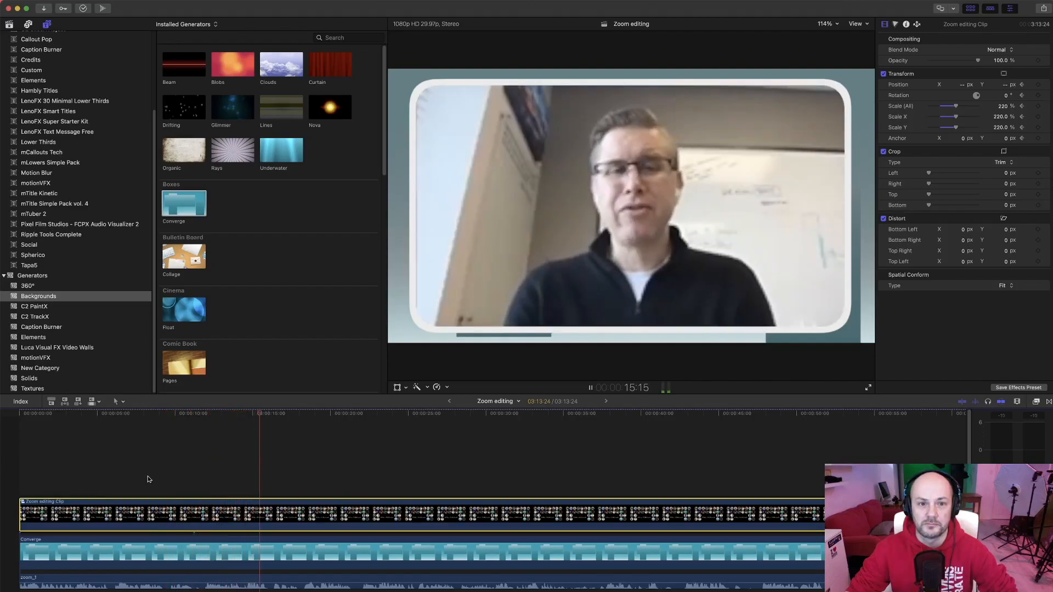
{"action": "key", "text": "space"}
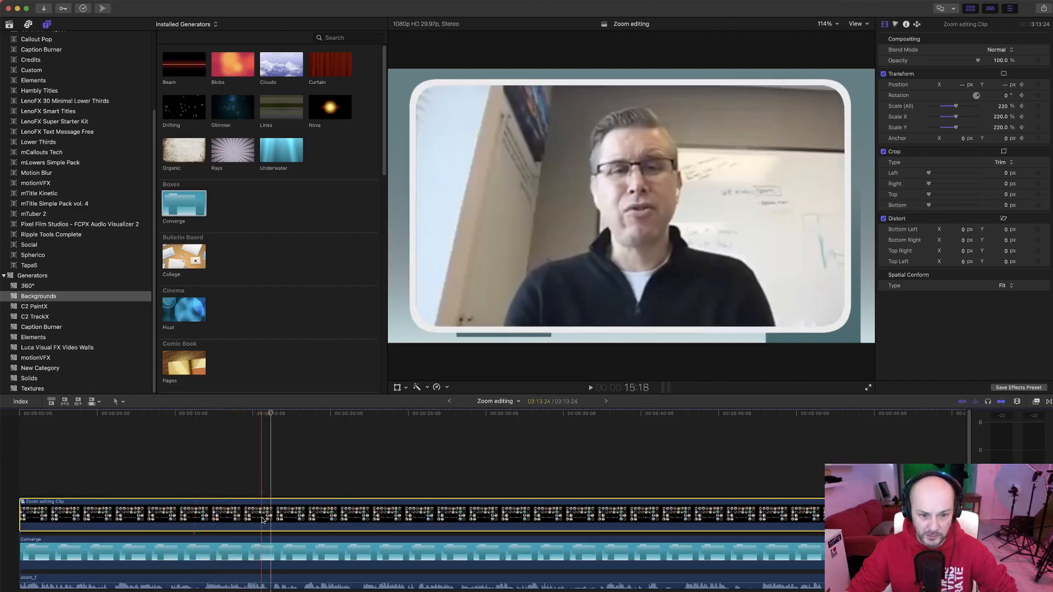
Step: Open the compound clip, try Licorice as the video wall's global border color, and return to the main timeline
{"action": "double_click", "coordinate": [265, 520]}
{"action": "key", "text": "super+4"}
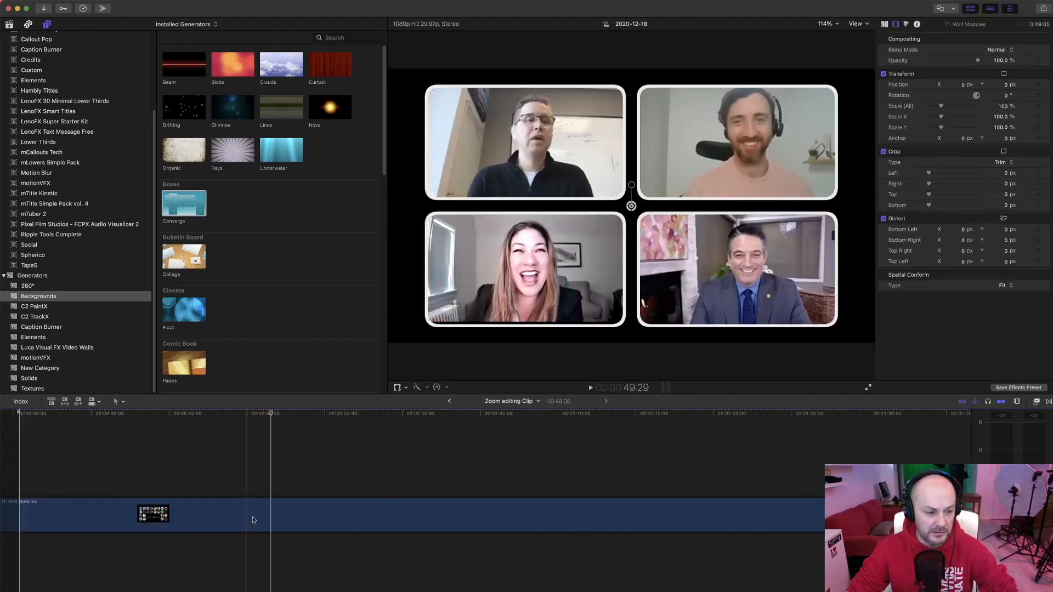
{"action": "left_click", "coordinate": [268, 517]}
{"action": "left_click", "coordinate": [884, 25]}
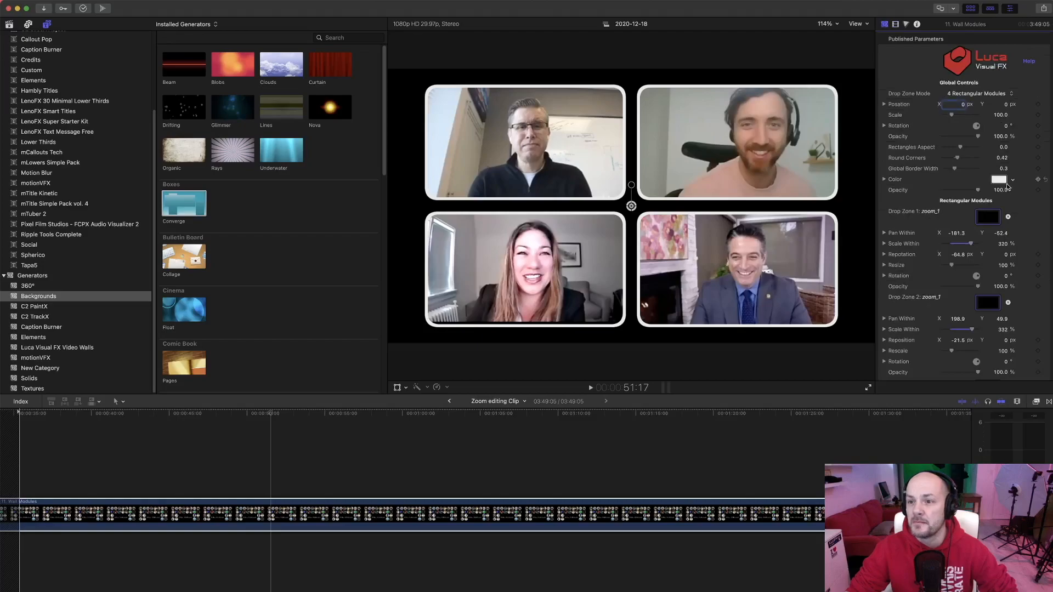
{"action": "left_click", "coordinate": [999, 180]}
{"action": "left_click", "coordinate": [568, 398]}
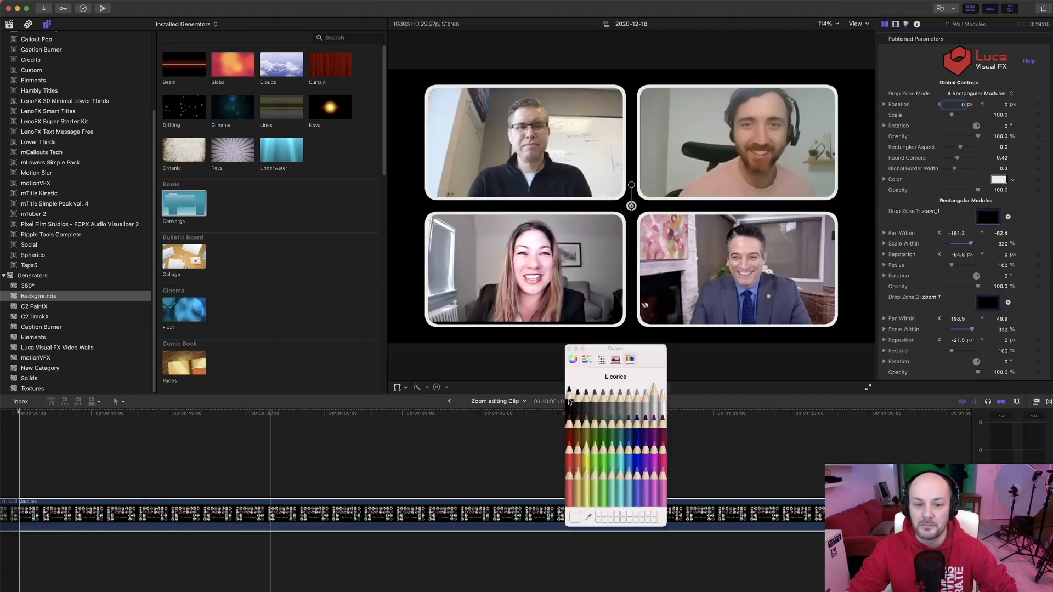
{"action": "left_click", "coordinate": [569, 349]}
{"action": "left_click", "coordinate": [450, 402]}
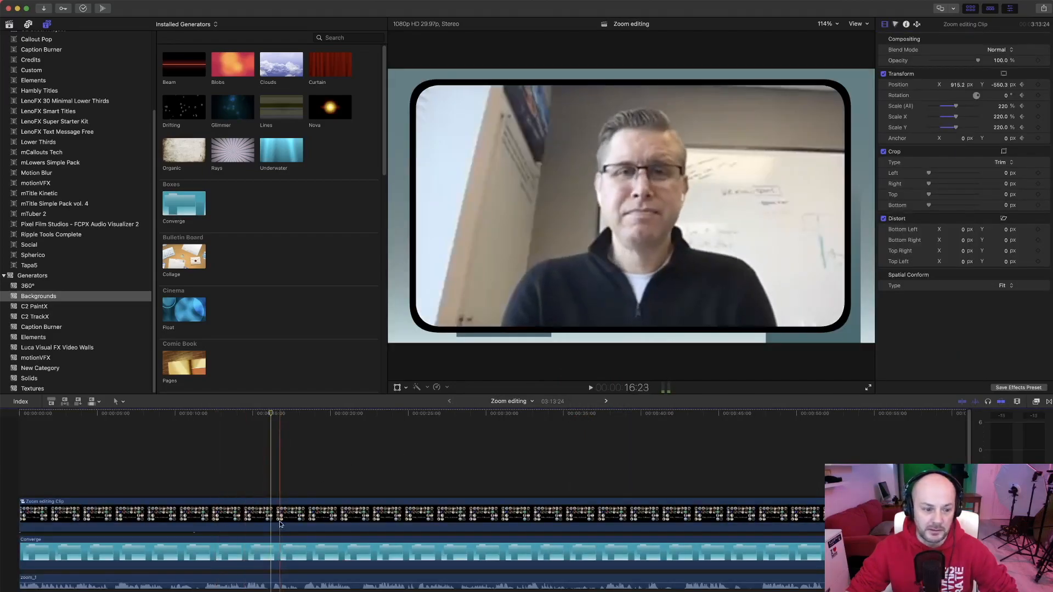
Step: Change the video wall's global border color to Cayenne inside the compound clip and return to the main timeline
{"action": "double_click", "coordinate": [279, 525]}
{"action": "left_click", "coordinate": [279, 515]}
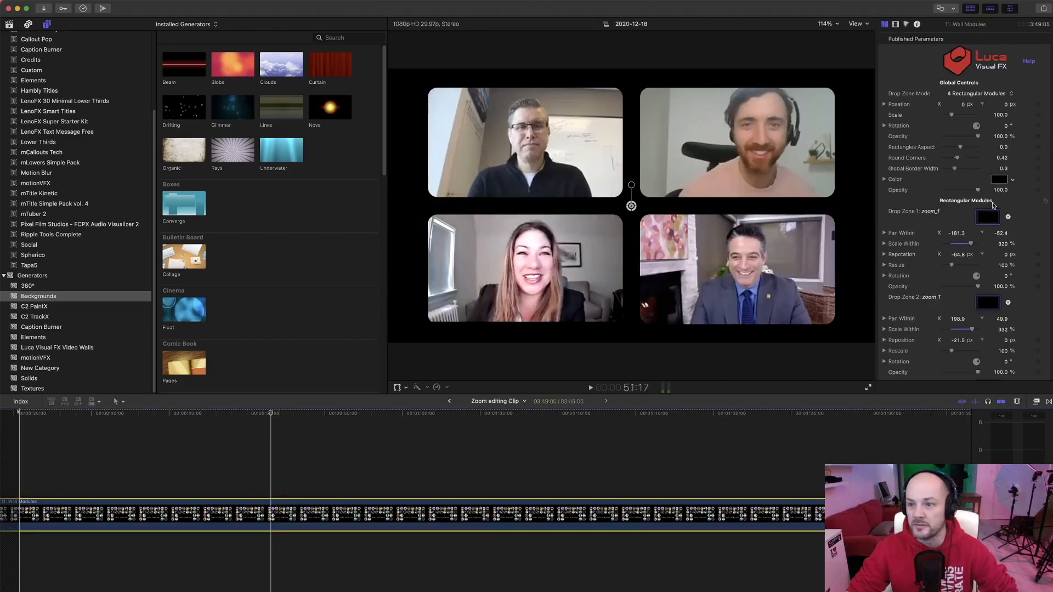
{"action": "left_click", "coordinate": [995, 179]}
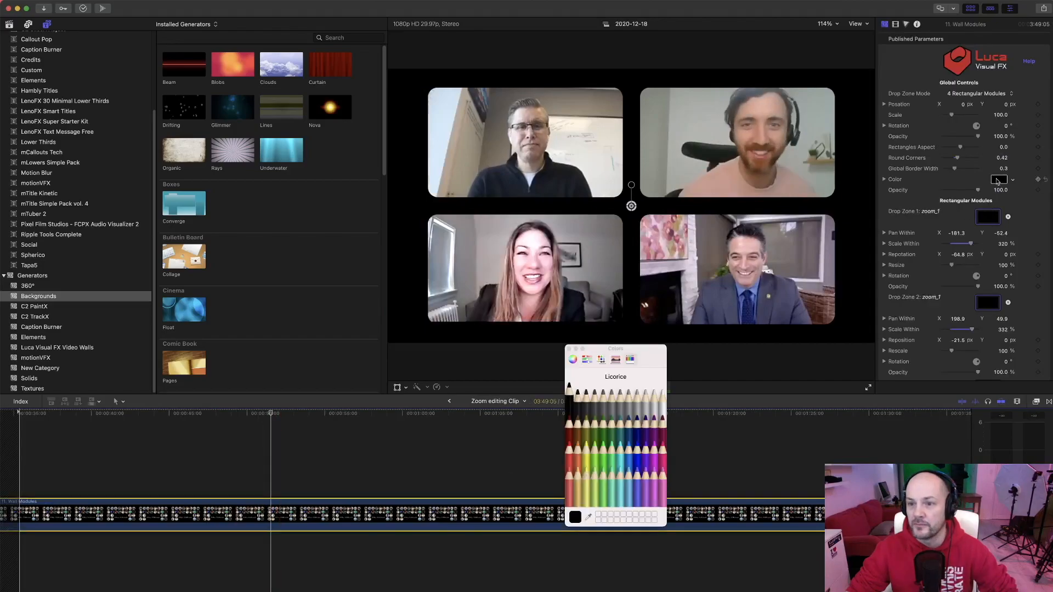
{"action": "left_click", "coordinate": [568, 429]}
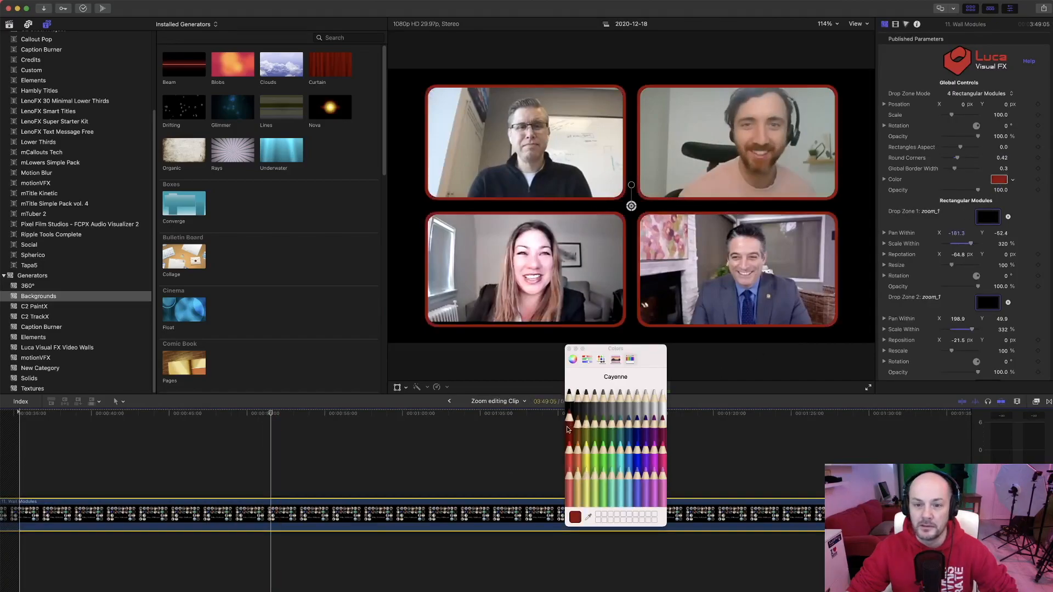
{"action": "left_click", "coordinate": [568, 349]}
{"action": "left_click", "coordinate": [449, 401]}
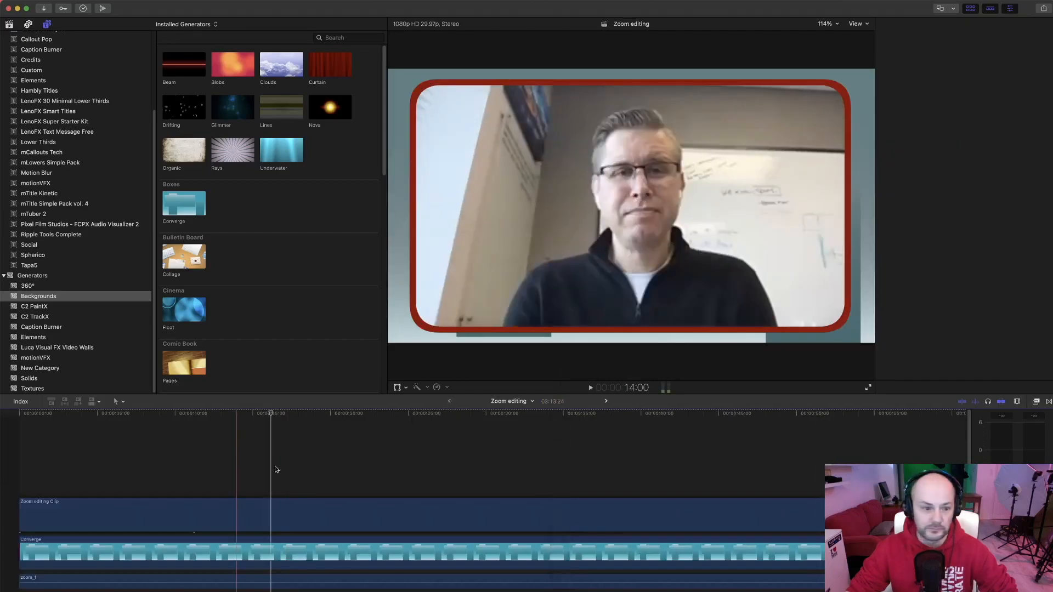
Step: Play the zoomed section to find where the shot should change, and stop at 18:06 with the compound clip selected
{"action": "key", "text": "space"}
{"action": "key", "text": "space"}
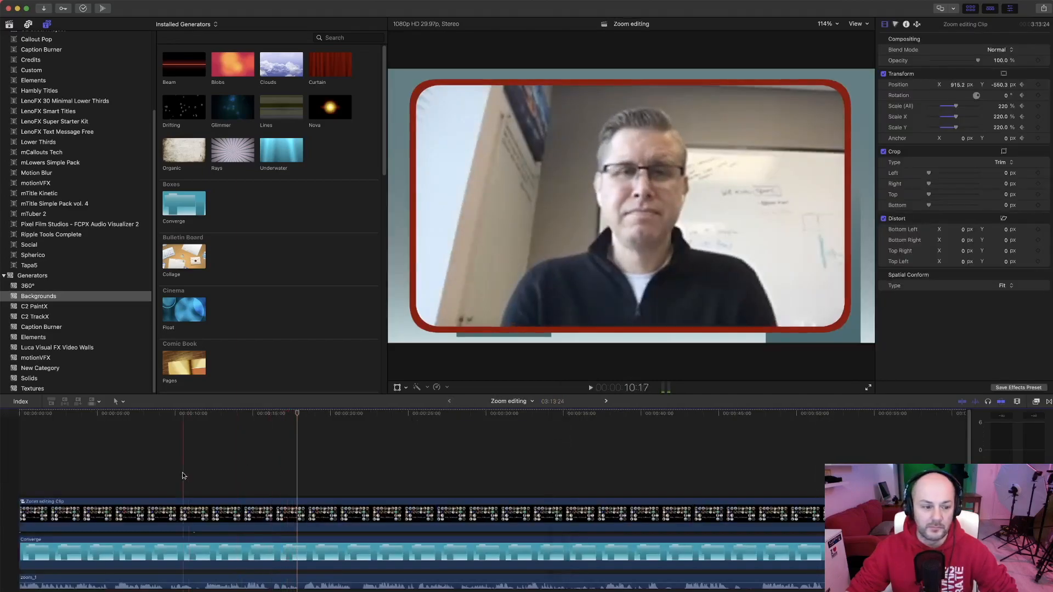
{"action": "key", "text": "space"}
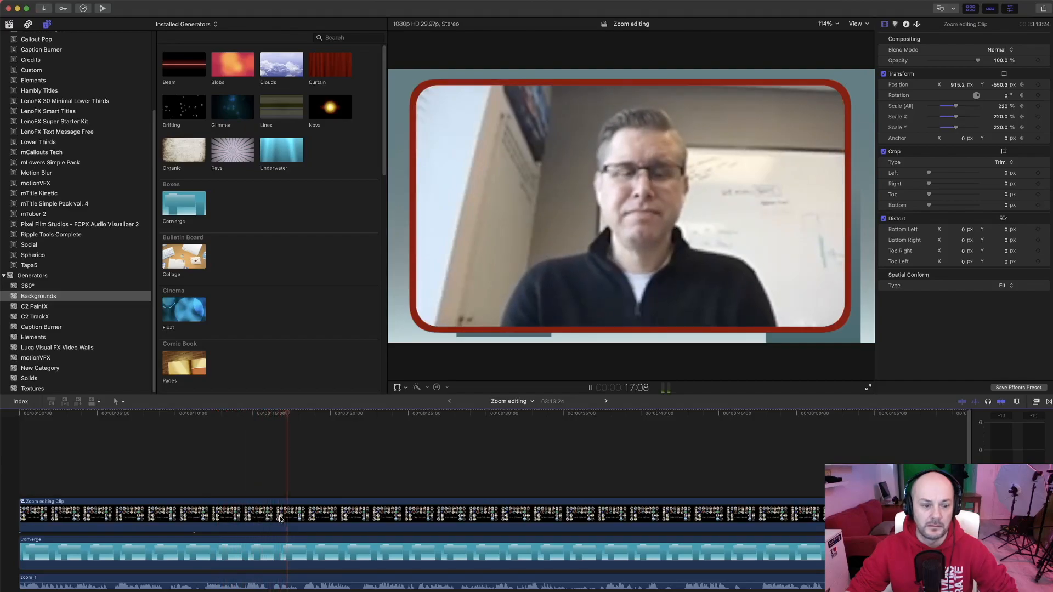
{"action": "key", "text": "space"}
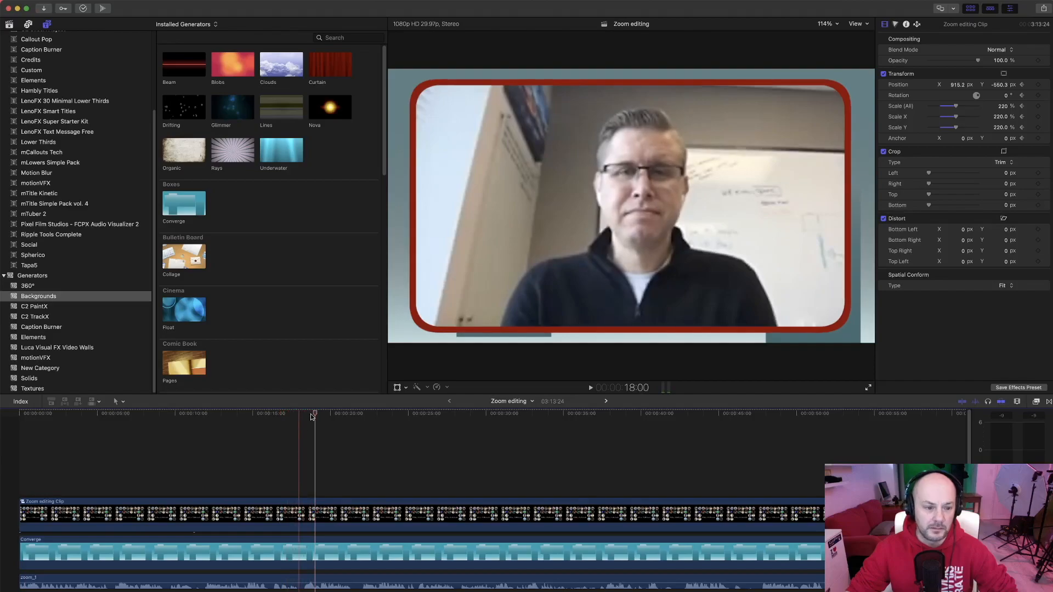
{"action": "left_click", "coordinate": [258, 445]}
{"action": "left_click_drag", "start_coordinate": [259, 445], "coordinate": [283, 479]}
{"action": "key", "text": "space"}
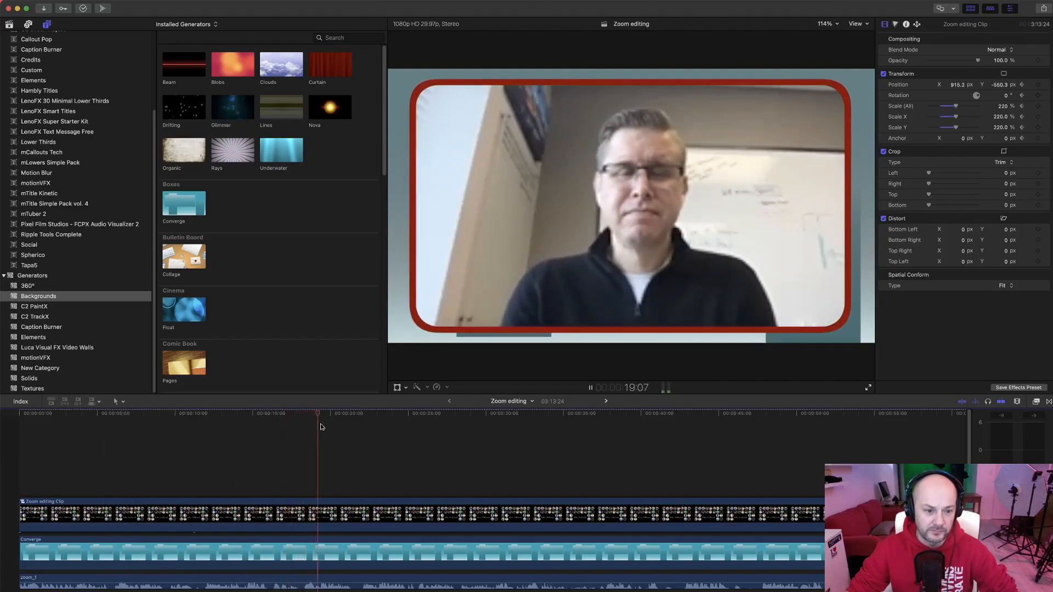
{"action": "left_click_drag", "start_coordinate": [324, 435], "coordinate": [302, 421]}
{"action": "left_click", "coordinate": [684, 320]}
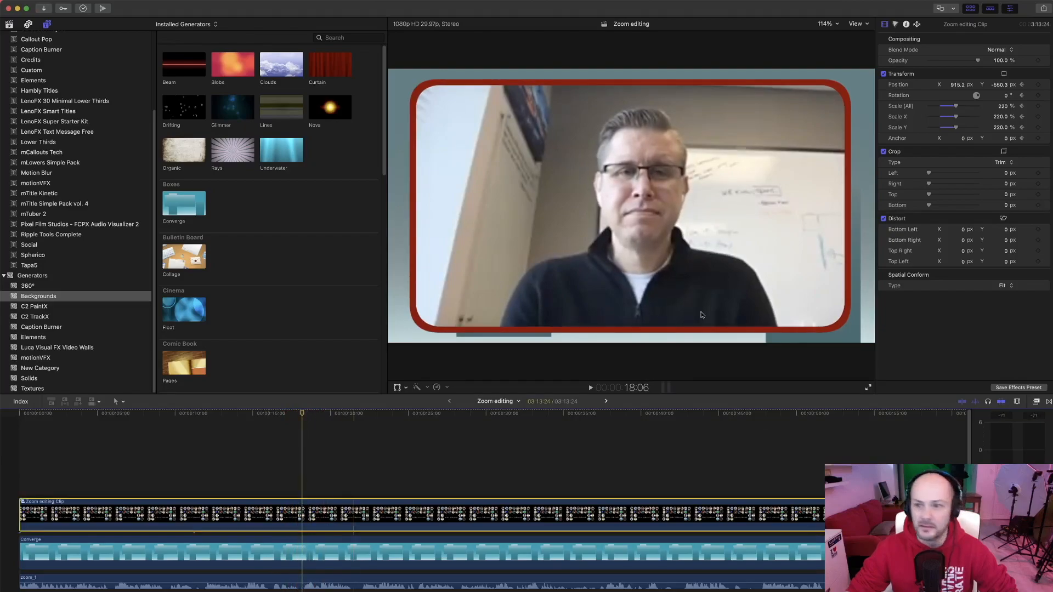
Step: Add a Position keyframe to the compound clip at 18:06 and bring the text note listing the four window positions into view
{"action": "left_click", "coordinate": [1038, 85]}
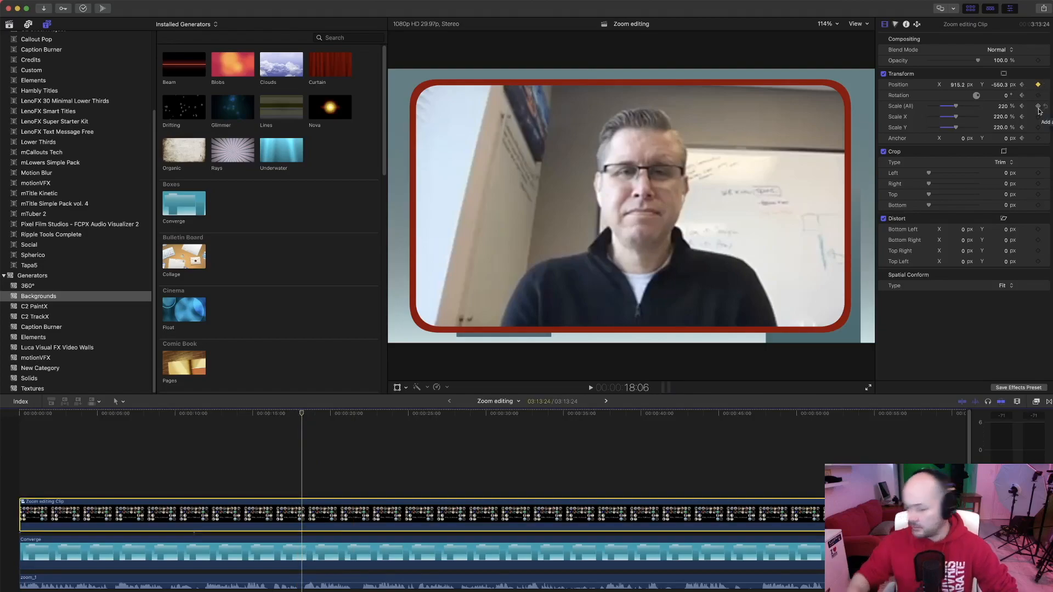
{"action": "mouse_move", "coordinate": [1052, 177]}
{"action": "left_mouse_down"}
{"action": "mouse_move", "coordinate": [997, 180]}
{"action": "mouse_move", "coordinate": [1052, 166]}
{"action": "left_mouse_up"}
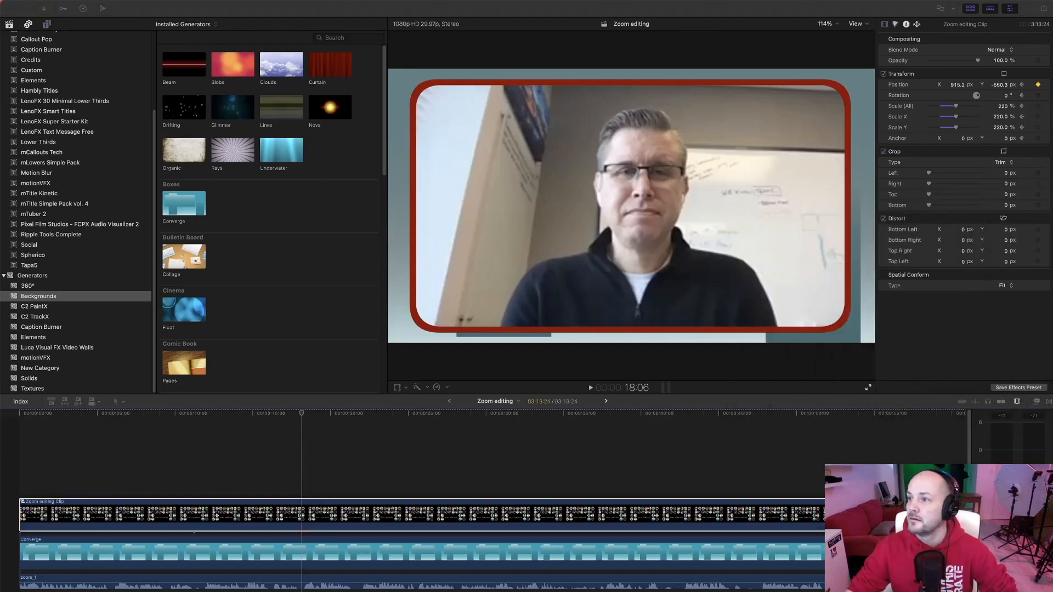
{"action": "left_click_drag", "start_coordinate": [1052, 211], "coordinate": [567, 327]}
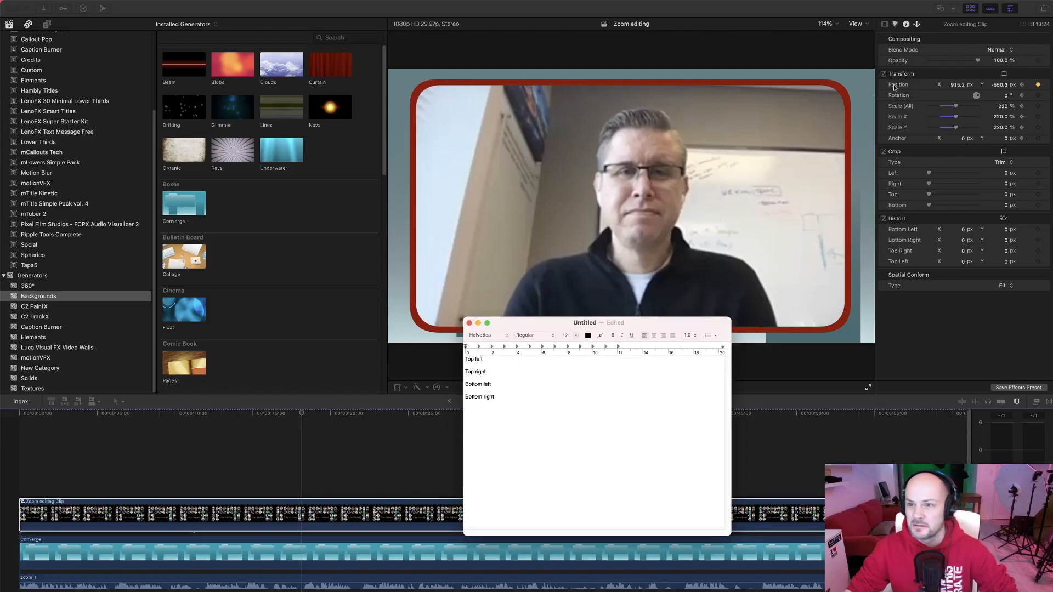
Step: Round the compound clip's Position at 18:06 to X 916 px and Y -550 px
{"action": "left_click", "coordinate": [960, 86]}
{"action": "type", "text": "916"}
{"action": "key", "text": "Return"}
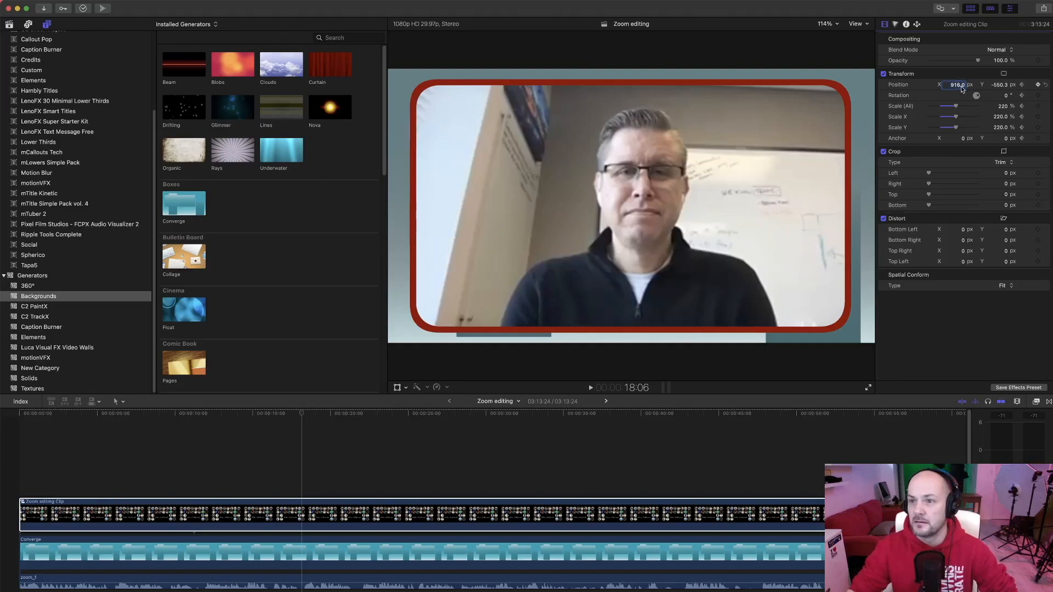
{"action": "left_click", "coordinate": [1000, 86]}
{"action": "type", "text": "-"}
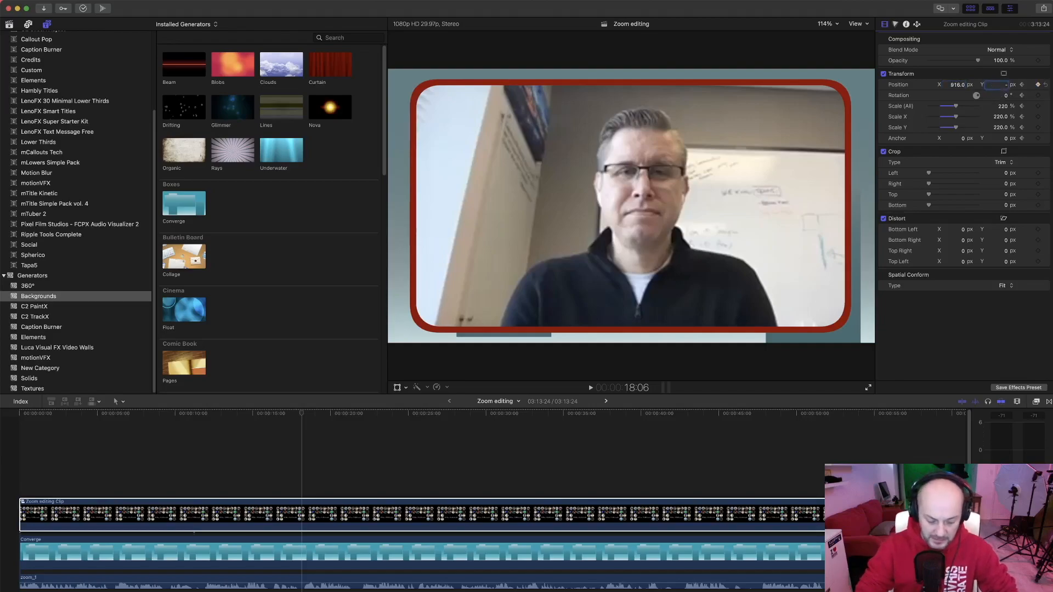
{"action": "key", "text": "Return"}
Step: Switch to the text note, record "916 -550" and "S 220" under Top left, and move the note out of the way
{"action": "key", "text": "super+Tab"}
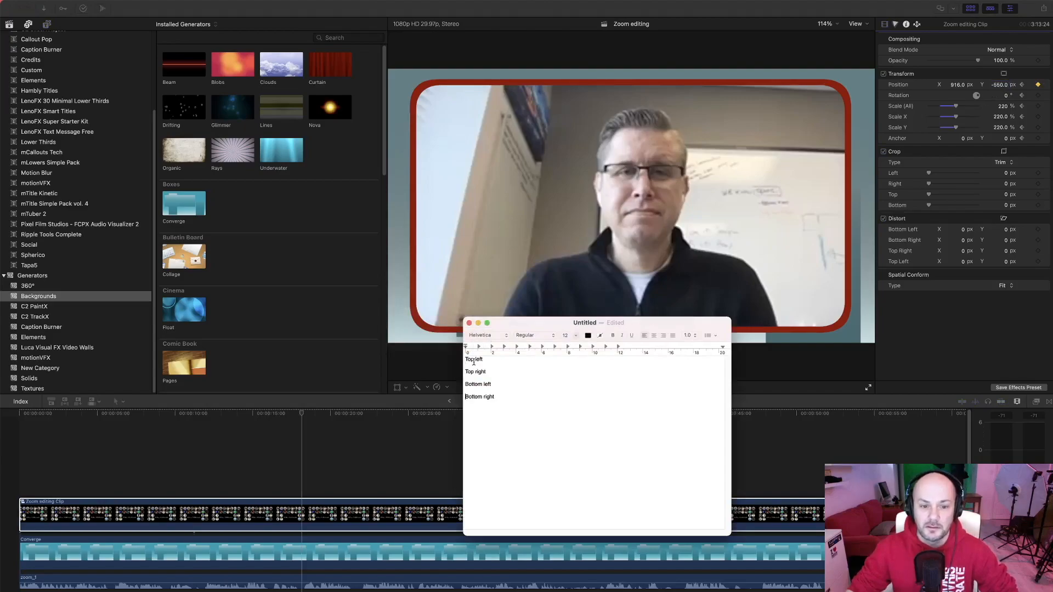
{"action": "key", "text": "Return"}
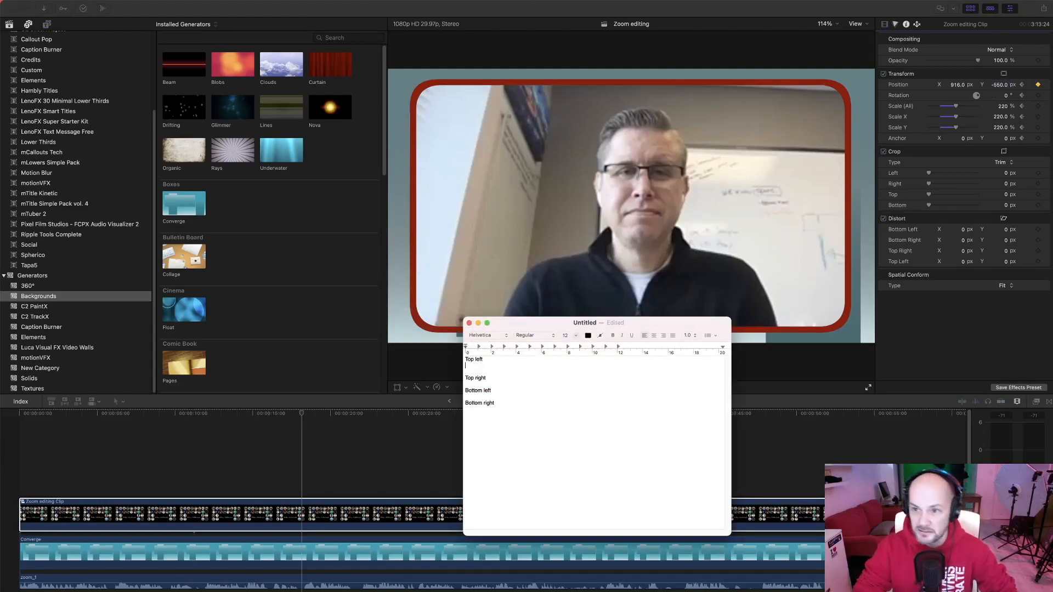
{"action": "type", "text": "916 "}
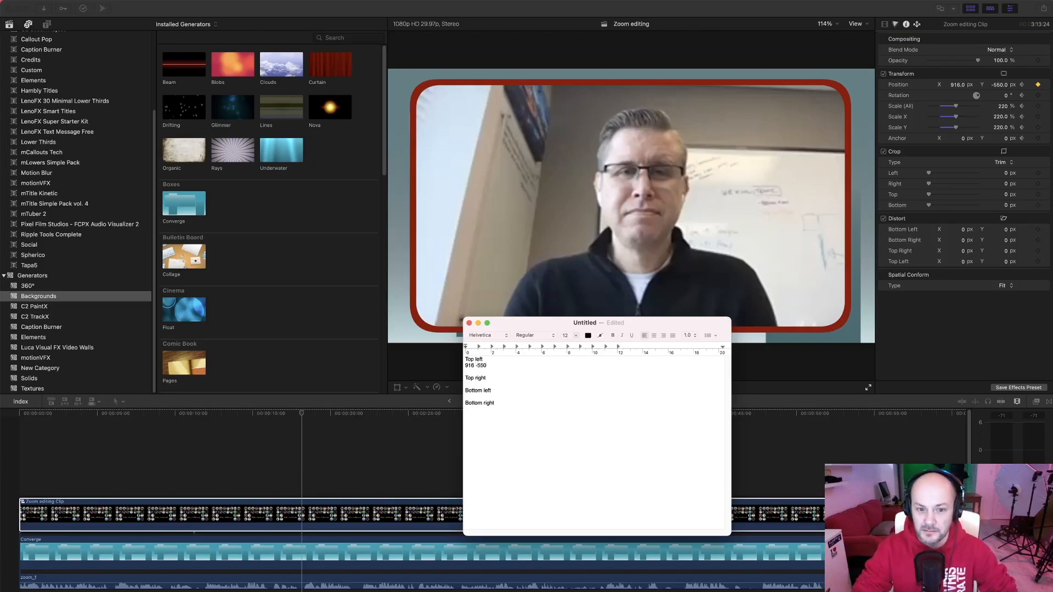
{"action": "type", "text": "-550"}
{"action": "key", "text": "Return"}
{"action": "type", "text": "S 220"}
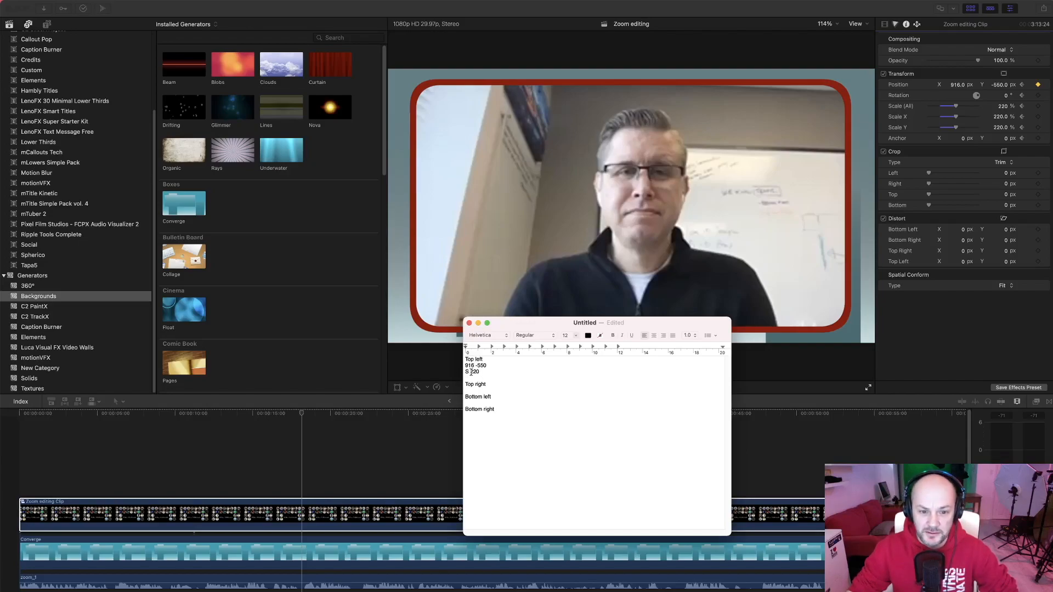
{"action": "left_click_drag", "start_coordinate": [501, 324], "coordinate": [1052, 259]}
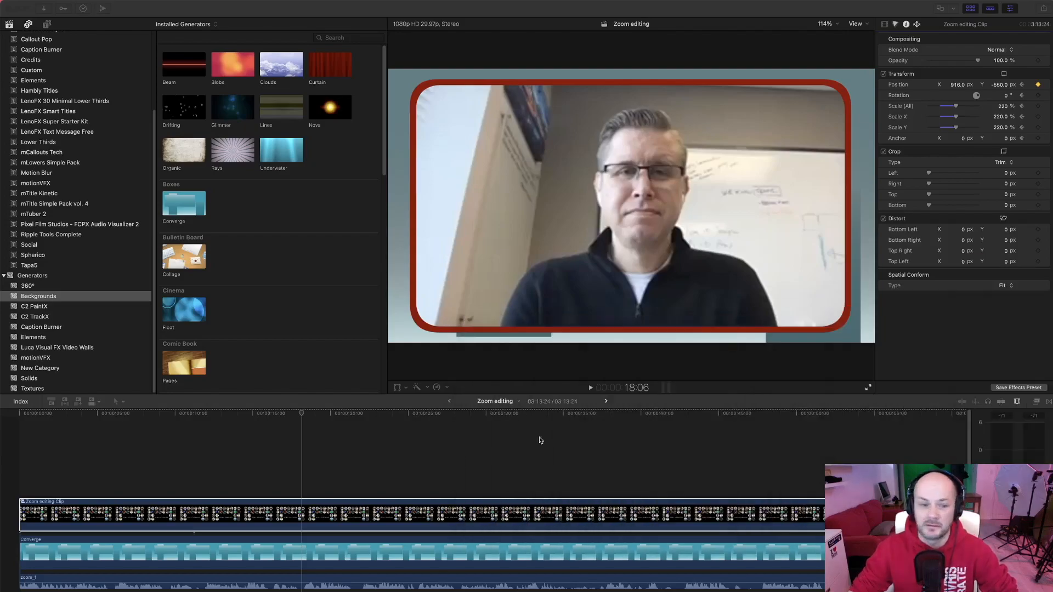
Step: Return to the compound clip's Position keyframe at 18:06 and add Scale keyframes there
{"action": "left_click", "coordinate": [296, 511]}
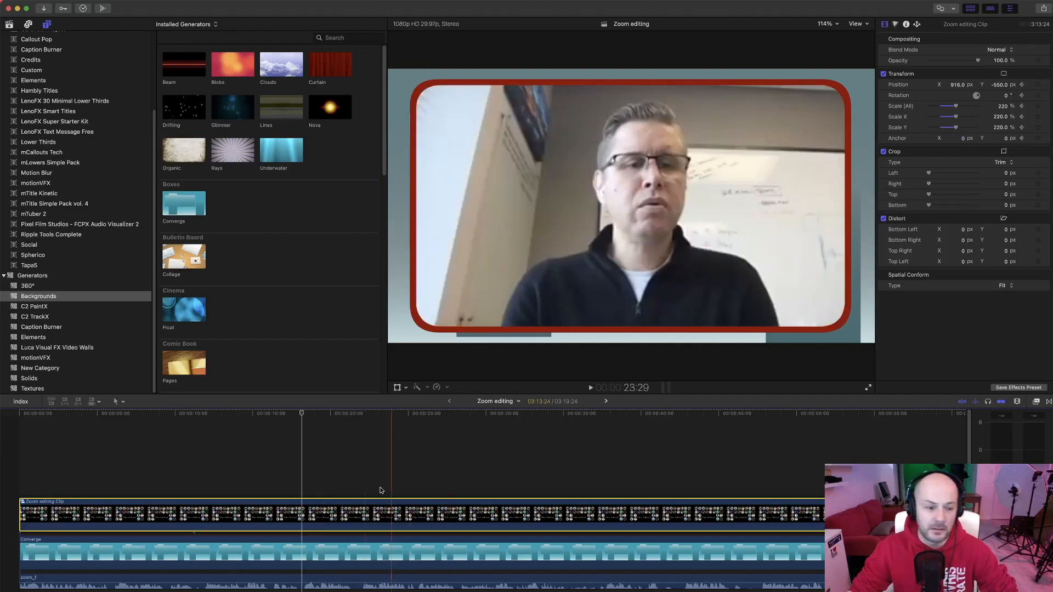
{"action": "key", "text": "space"}
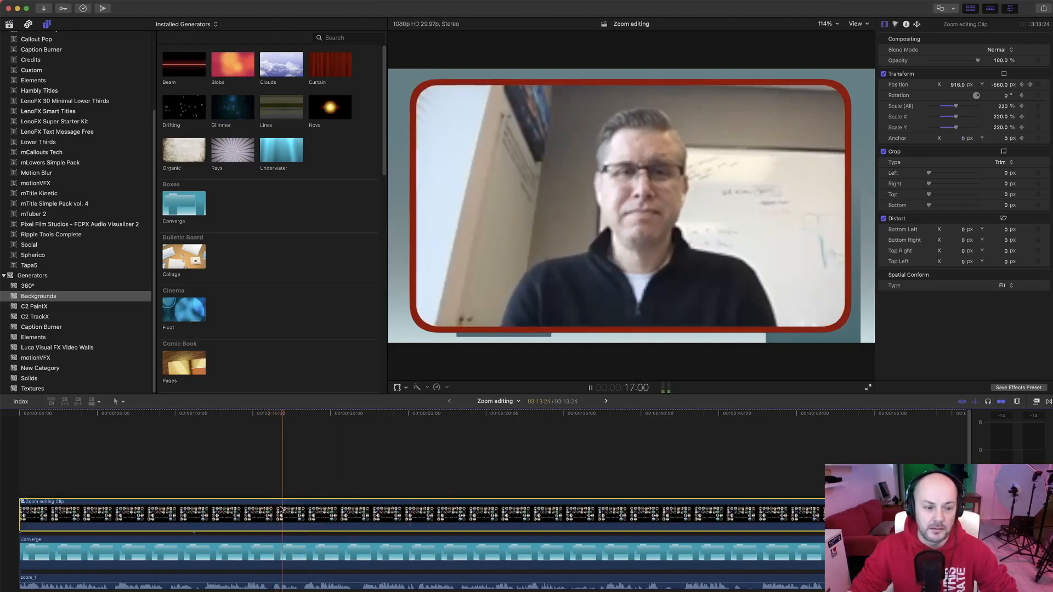
{"action": "key", "text": "space"}
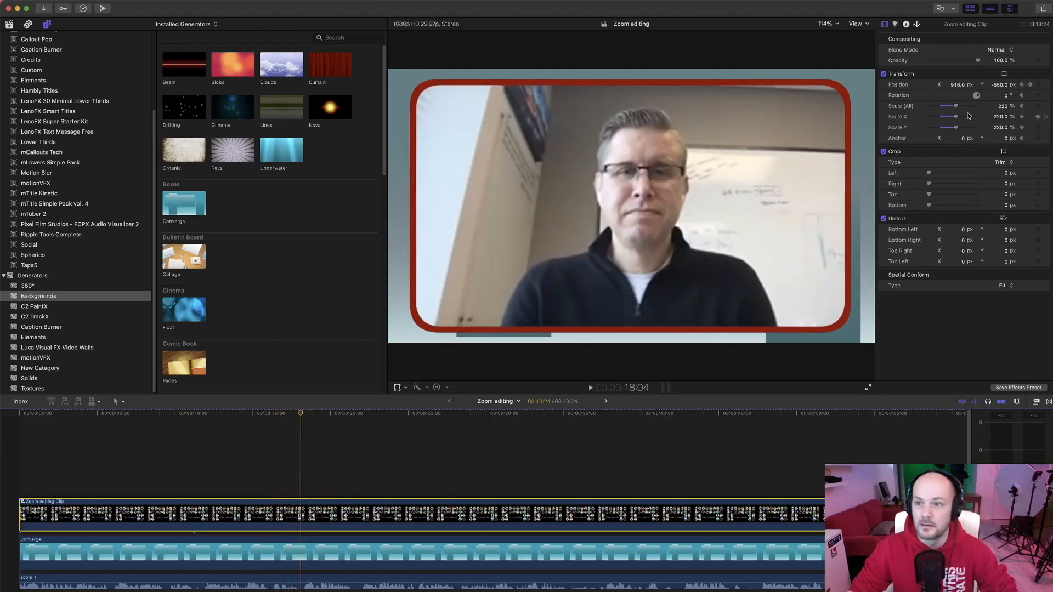
{"action": "left_click", "coordinate": [1029, 86]}
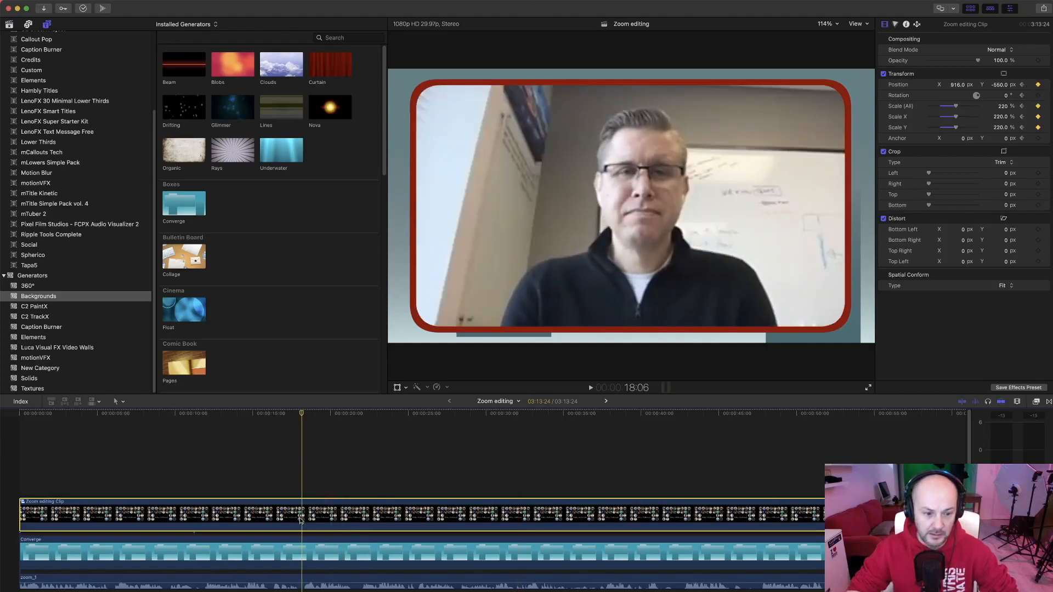
Step: One frame on at 18:07, set the compound clip's Scale to 100% and Position to X 0, Y 0 to frame all four windows
{"action": "left_click", "coordinate": [1003, 106]}
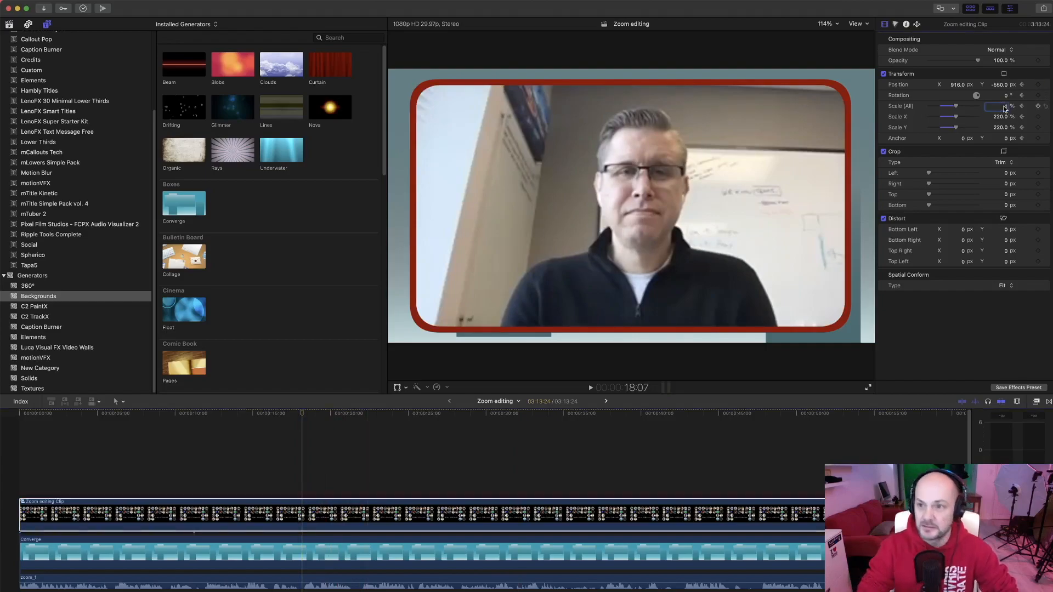
{"action": "type", "text": "100"}
{"action": "key", "text": "Return"}
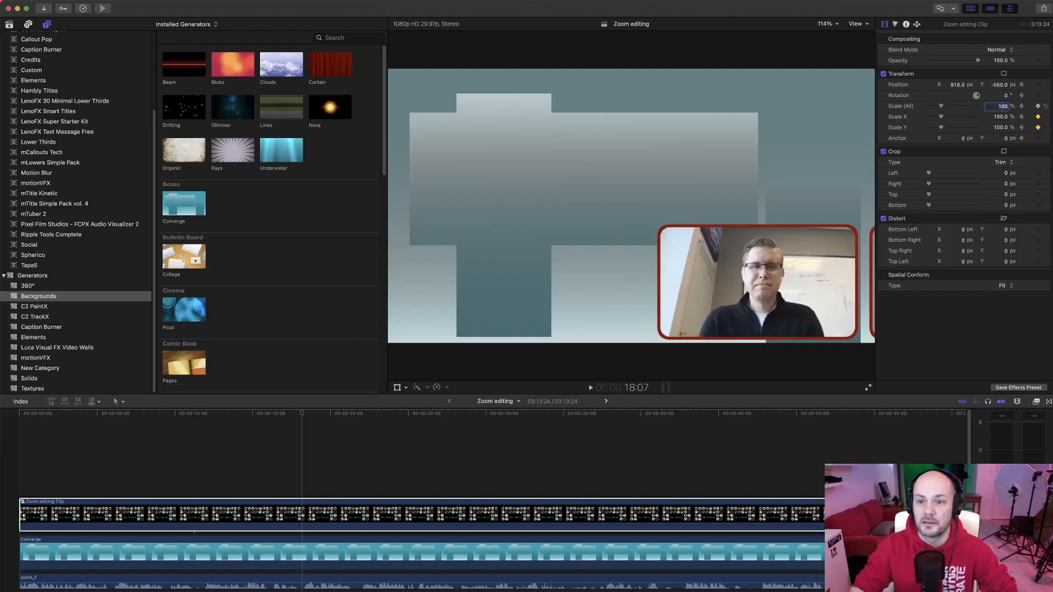
{"action": "left_click", "coordinate": [387, 397]}
{"action": "left_click", "coordinate": [397, 388]}
{"action": "left_click_drag", "start_coordinate": [670, 276], "coordinate": [468, 148]}
{"action": "left_click", "coordinate": [958, 85]}
{"action": "type", "text": "0"}
{"action": "key", "text": "Tab"}
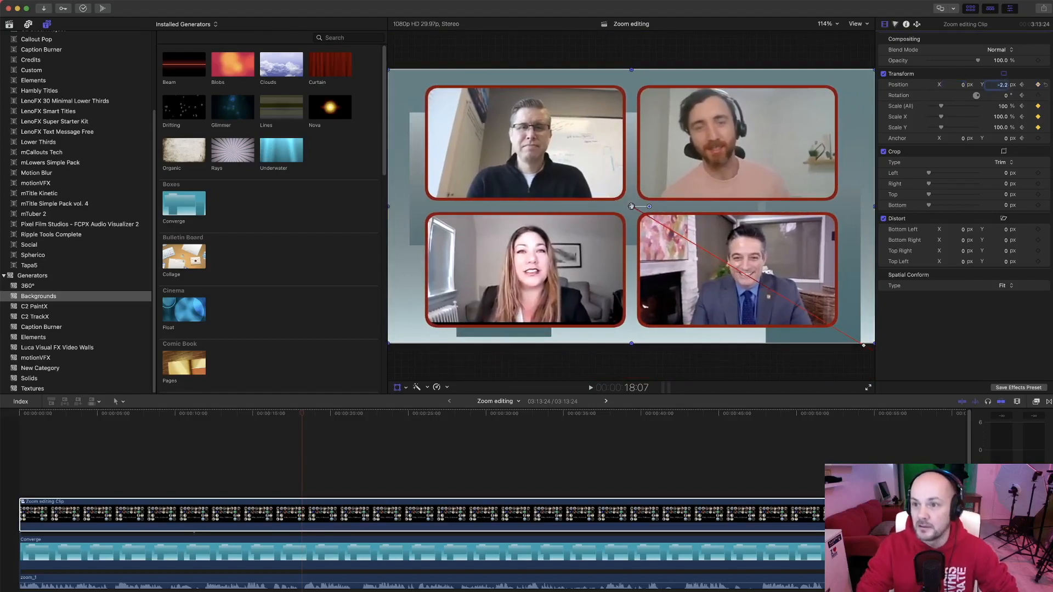
{"action": "type", "text": "0"}
{"action": "key", "text": "Tab"}
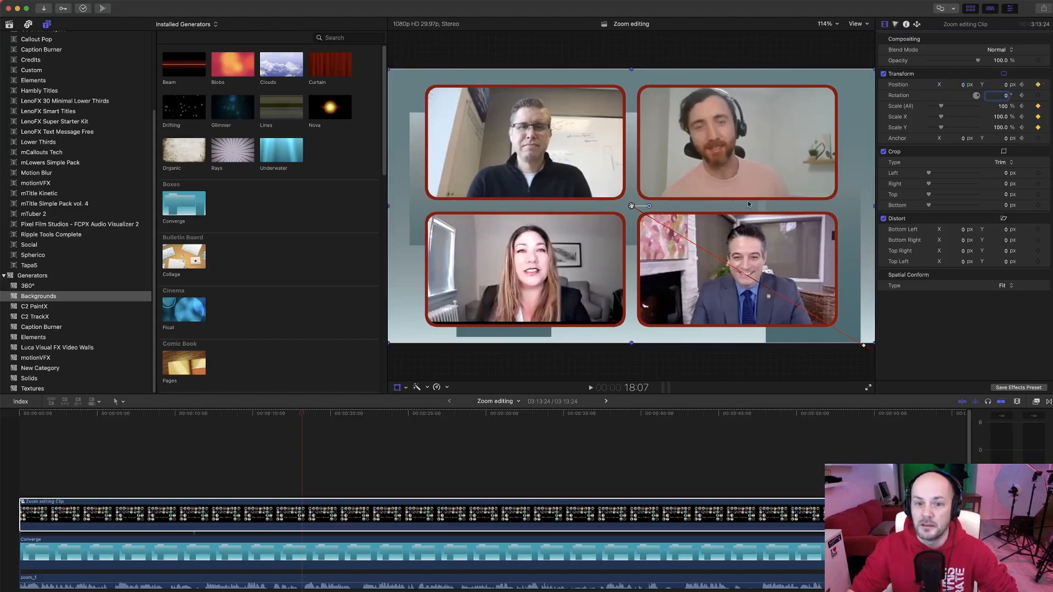
Step: Make both points of the compound clip's motion path Linear
{"action": "right_click", "coordinate": [630, 205]}
{"action": "left_click", "coordinate": [638, 209]}
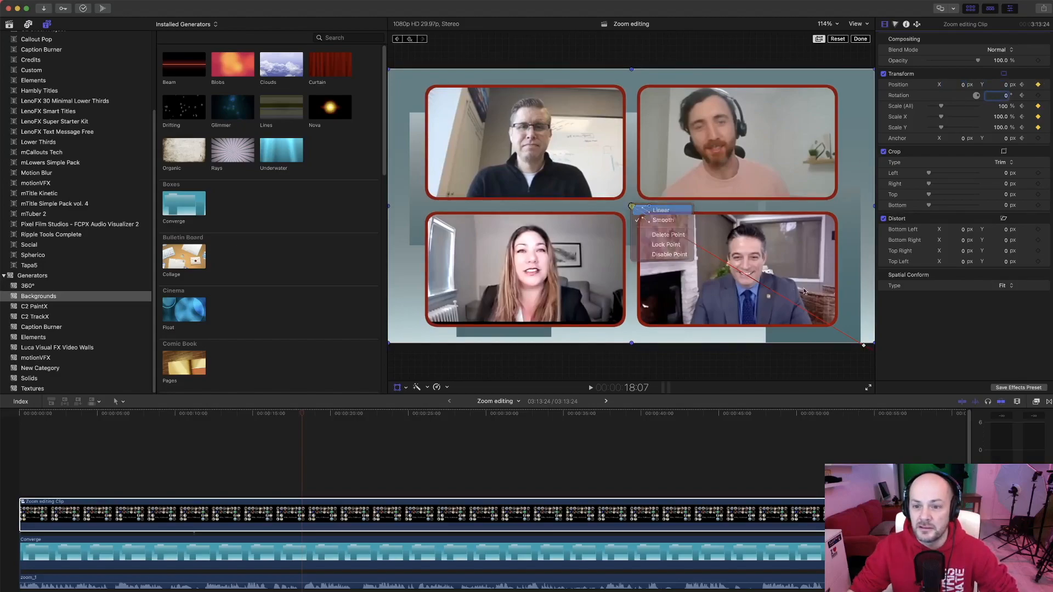
{"action": "right_click", "coordinate": [863, 345]}
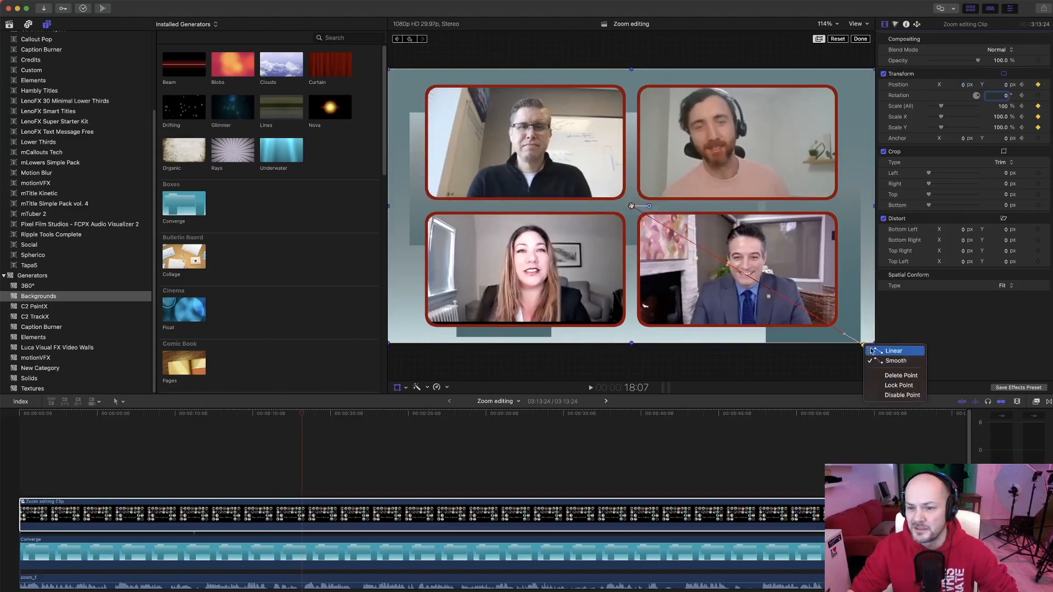
{"action": "left_click", "coordinate": [871, 350]}
Step: Play across 18:06 to check the cut from the top-left speaker to the four-window view
{"action": "left_click_drag", "start_coordinate": [302, 417], "coordinate": [297, 421]}
{"action": "key", "text": "space"}
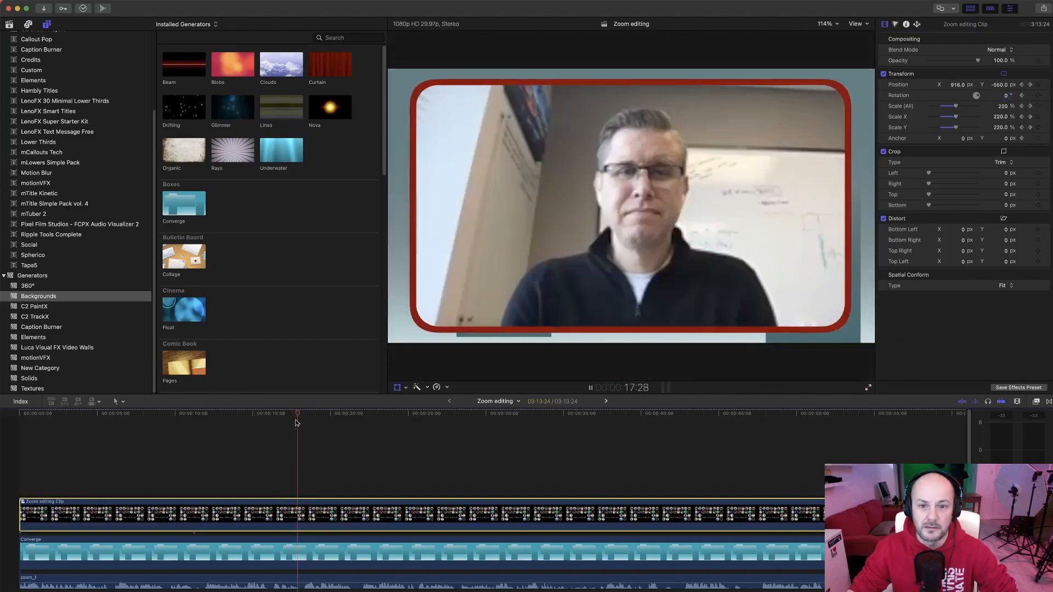
{"action": "key", "text": "space"}
{"action": "left_click_drag", "start_coordinate": [304, 420], "coordinate": [302, 421]}
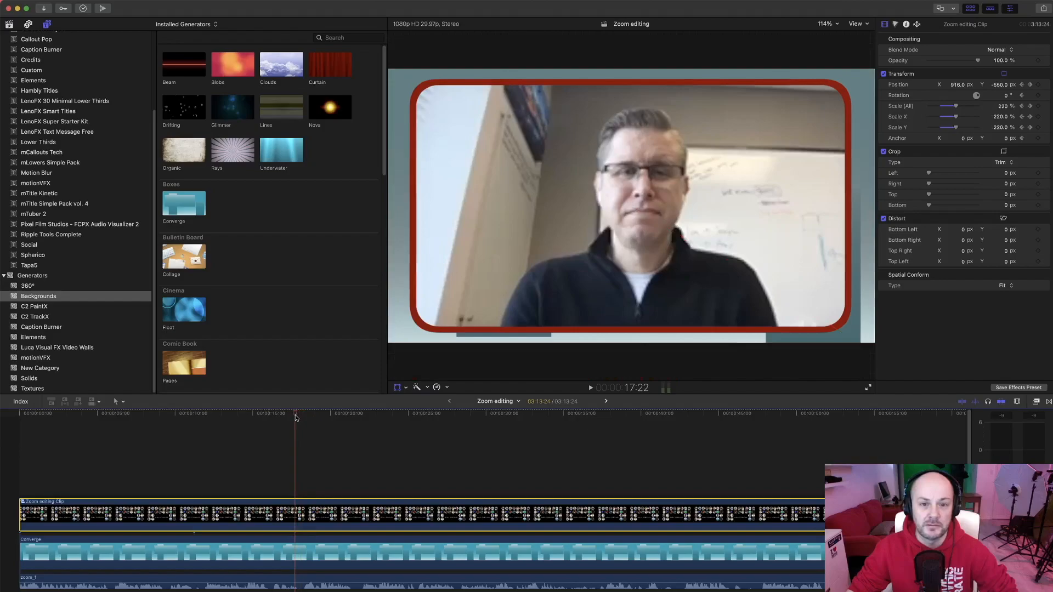
{"action": "key", "text": "space"}
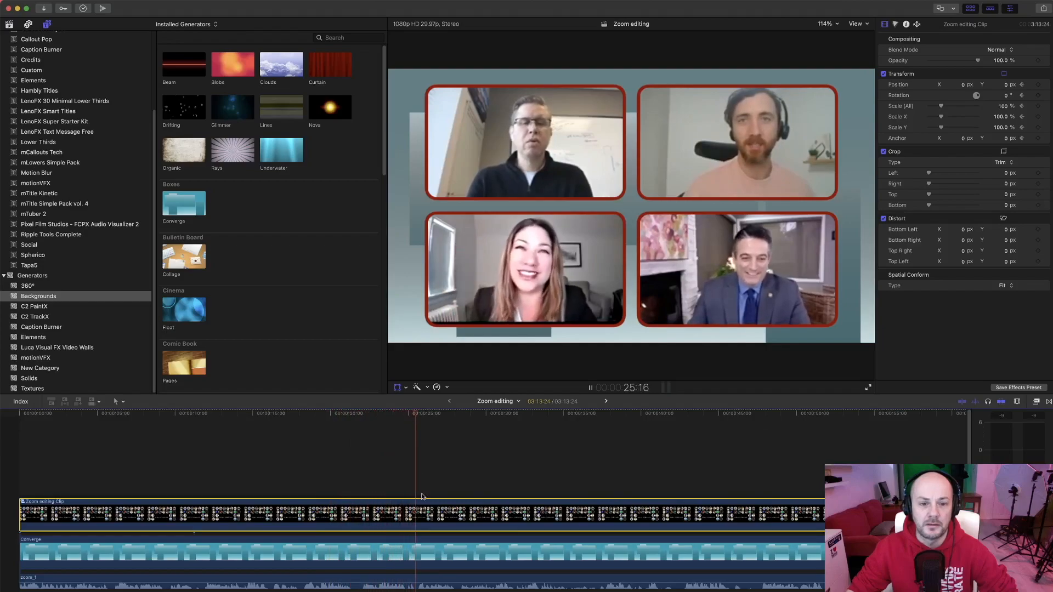
Step: Find where the top-left speaker's background is about to change and add Position and Scale keyframes to the compound clip at 26:25
{"action": "key", "text": "space"}
{"action": "left_click", "coordinate": [429, 477]}
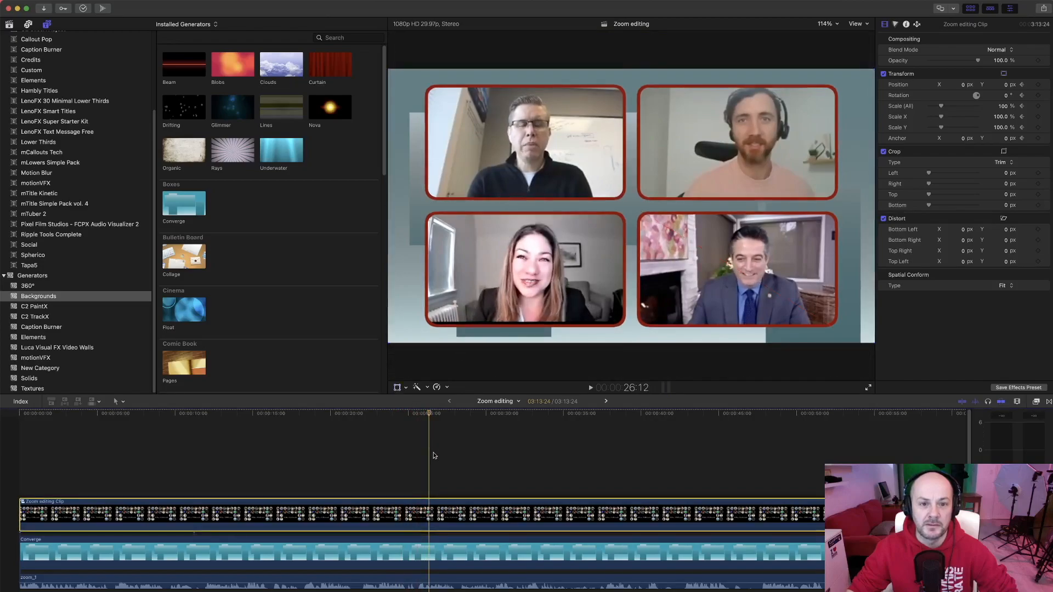
{"action": "key", "text": "space"}
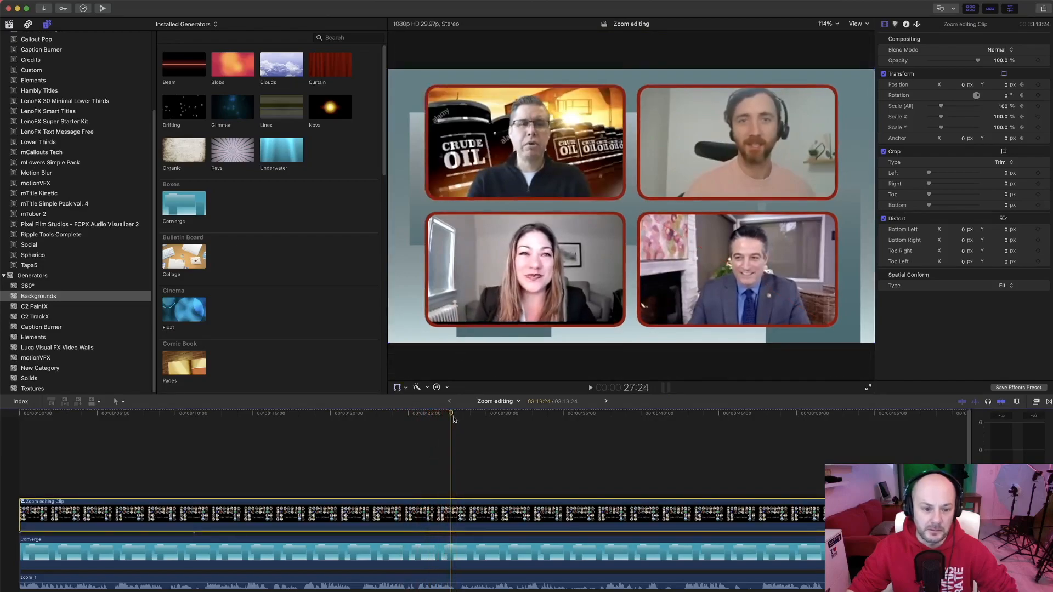
{"action": "key", "text": "space"}
{"action": "left_click", "coordinate": [412, 437]}
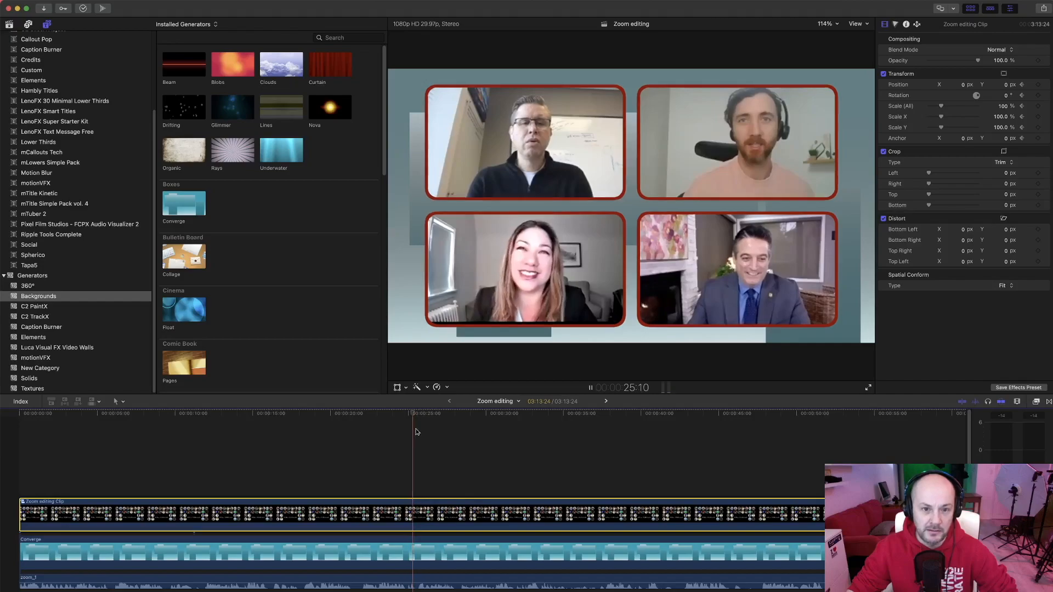
{"action": "left_click", "coordinate": [423, 420]}
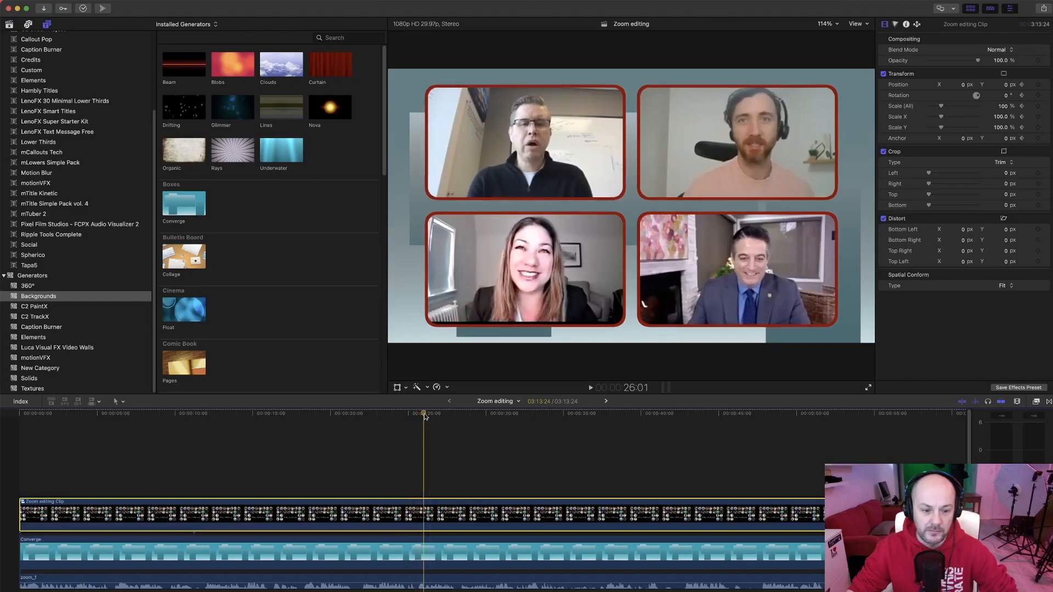
{"action": "key", "text": "space"}
{"action": "key", "text": "space"}
{"action": "left_click", "coordinate": [441, 418]}
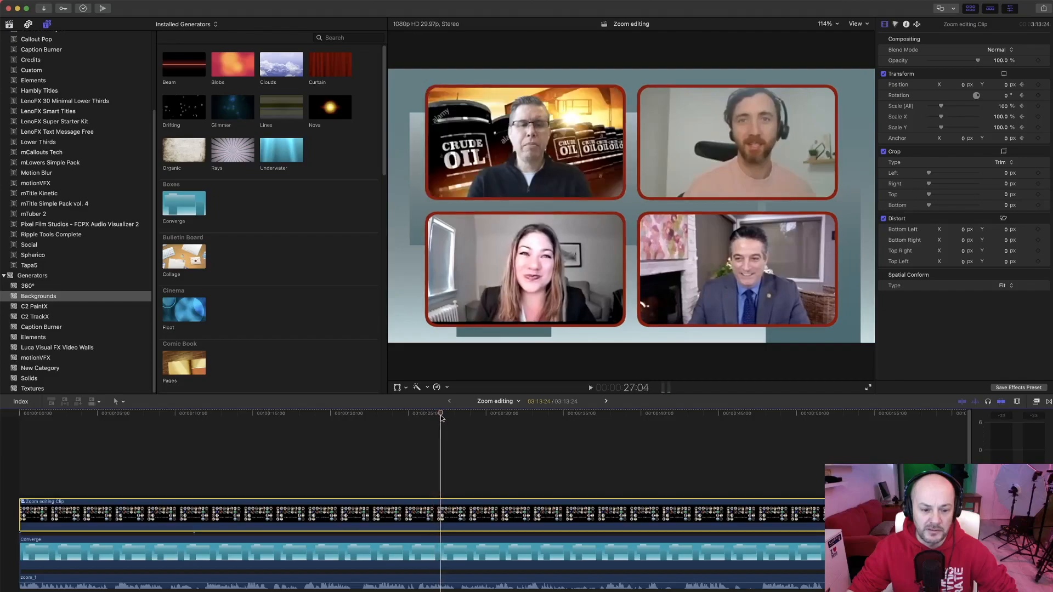
{"action": "left_click_drag", "start_coordinate": [441, 417], "coordinate": [436, 417]}
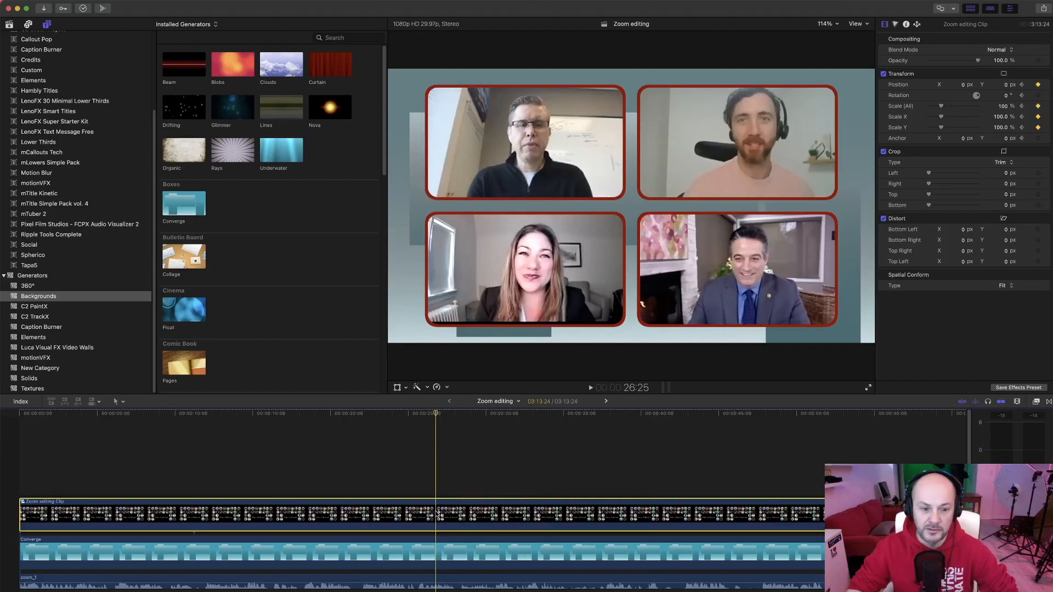
Step: At 27:05, zoom on the top-left speaker by setting Position to X 916 px, Y -550 px and Scale to 220%
{"action": "key", "text": "space"}
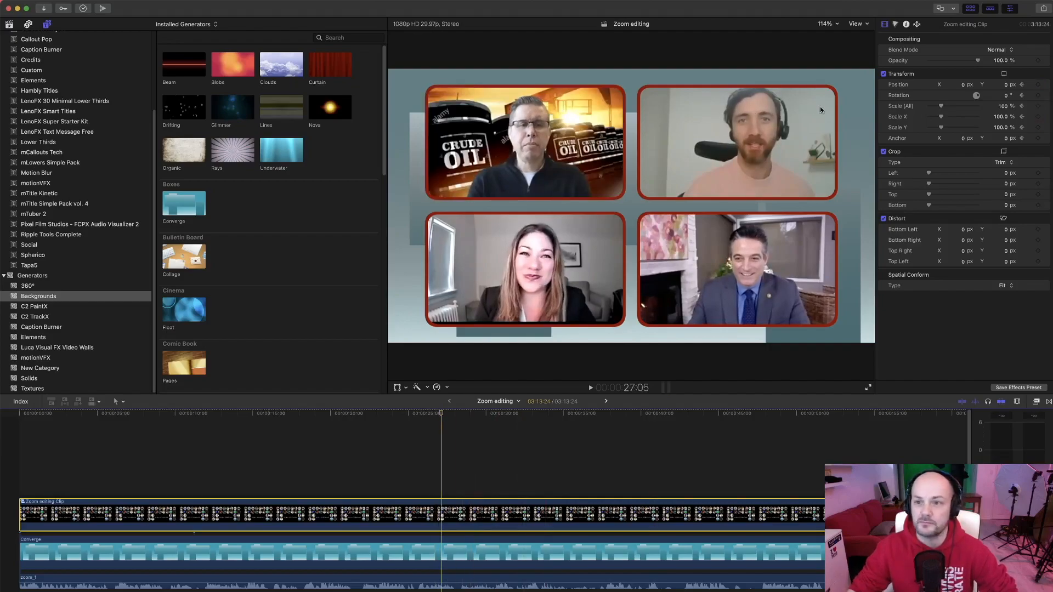
{"action": "left_click", "coordinate": [962, 85]}
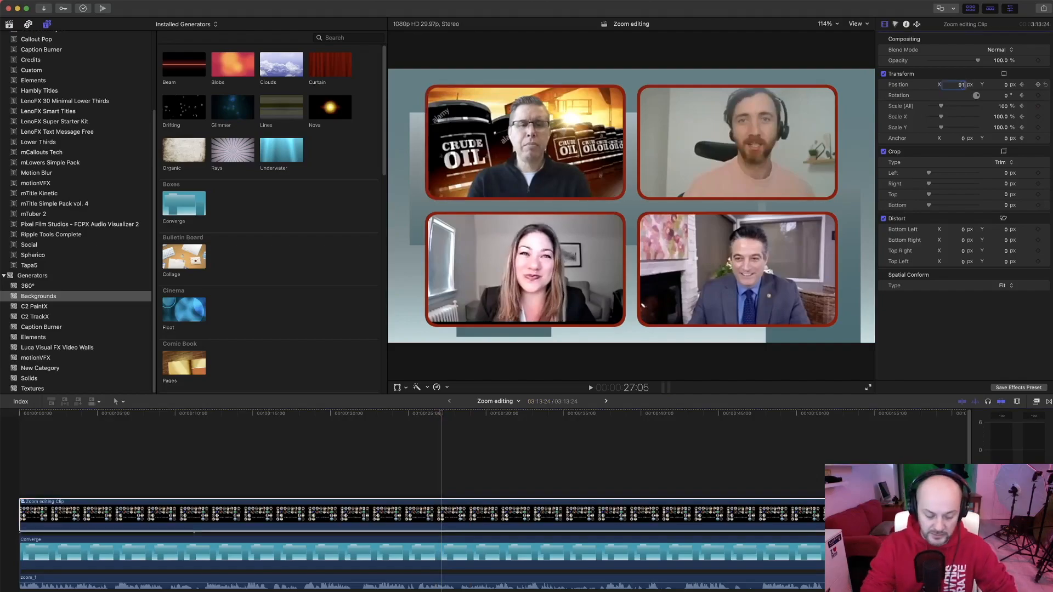
{"action": "key", "text": "Return"}
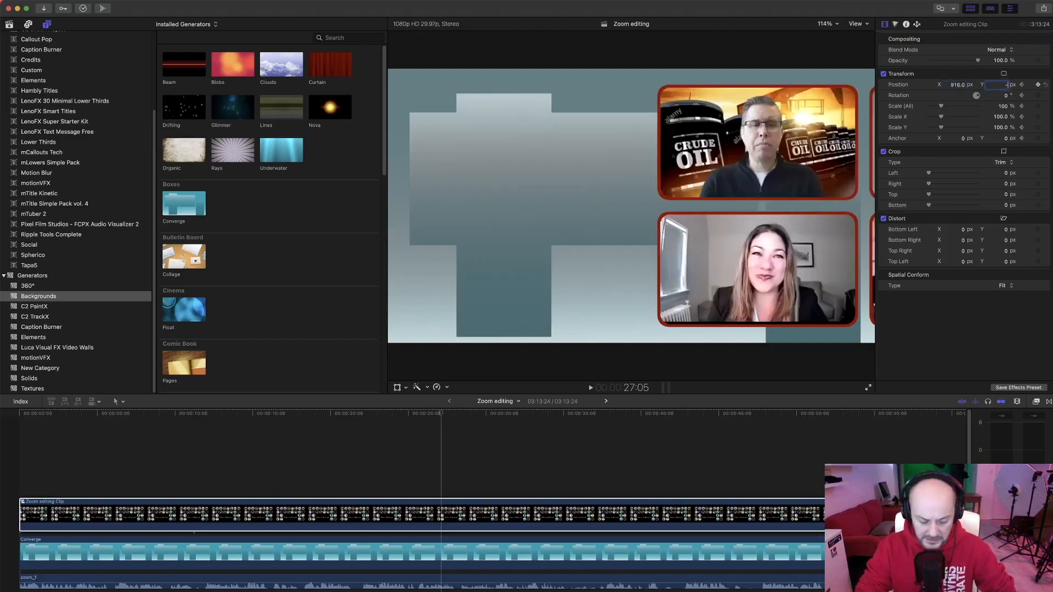
{"action": "type", "text": "-550"}
{"action": "key", "text": "Tab"}
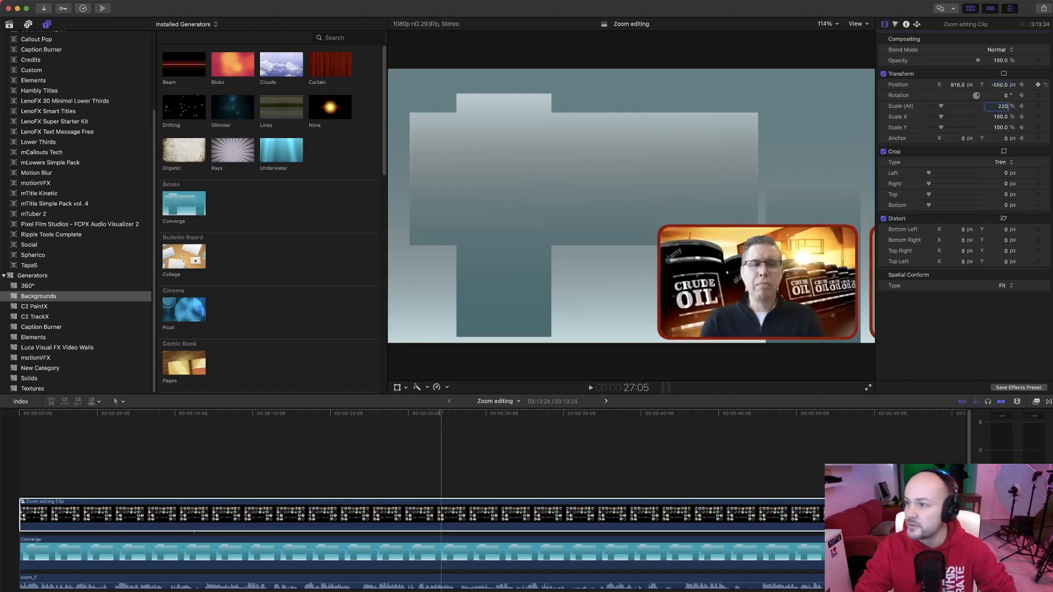
{"action": "type", "text": "220"}
{"action": "key", "text": "Return"}
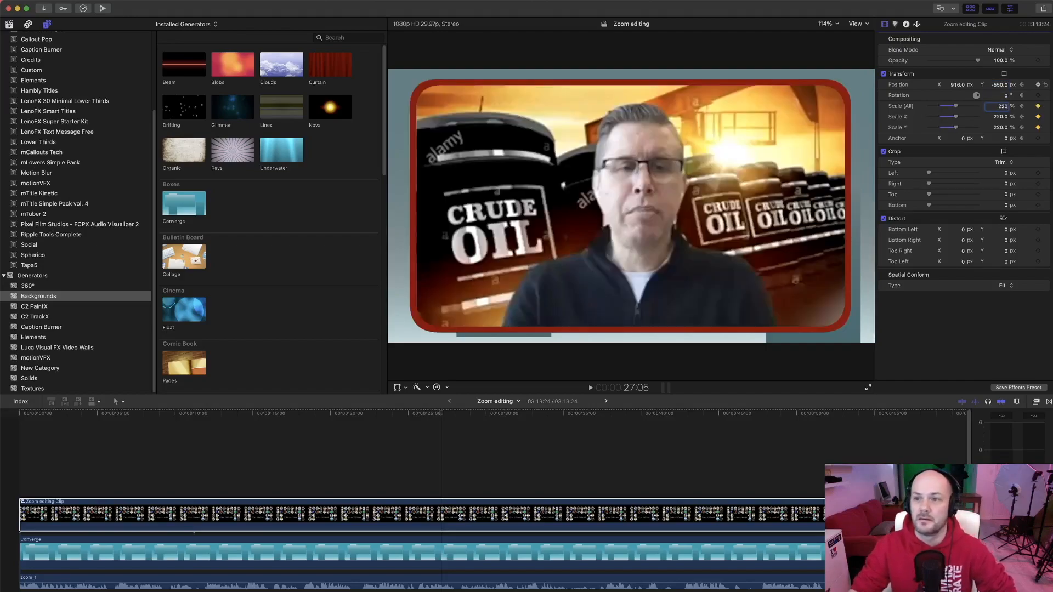
Step: Replay the animated zoom from the four-window view to the top-left speaker between 26:25 and 27:05
{"action": "left_click_drag", "start_coordinate": [455, 414], "coordinate": [426, 416]}
{"action": "key", "text": "space"}
{"action": "key", "text": "space"}
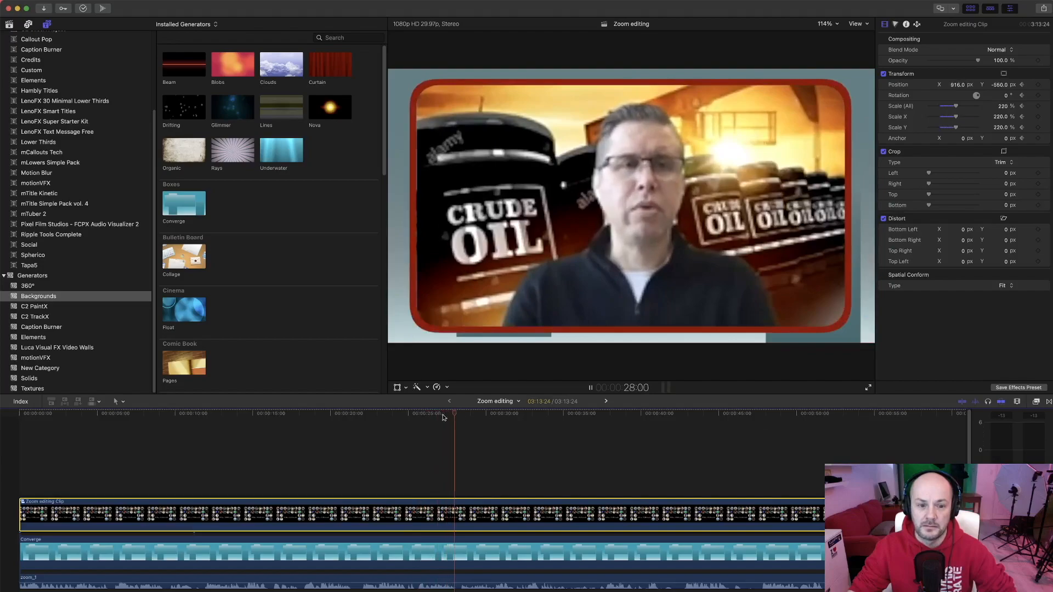
{"action": "left_click", "coordinate": [430, 415]}
{"action": "key", "text": "space"}
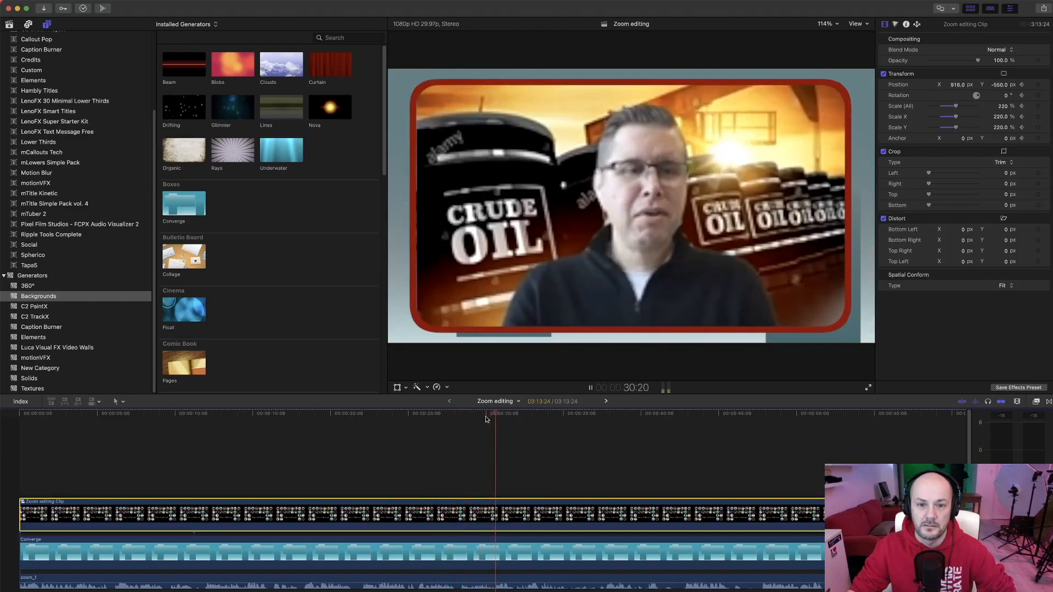
{"action": "key", "text": "space"}
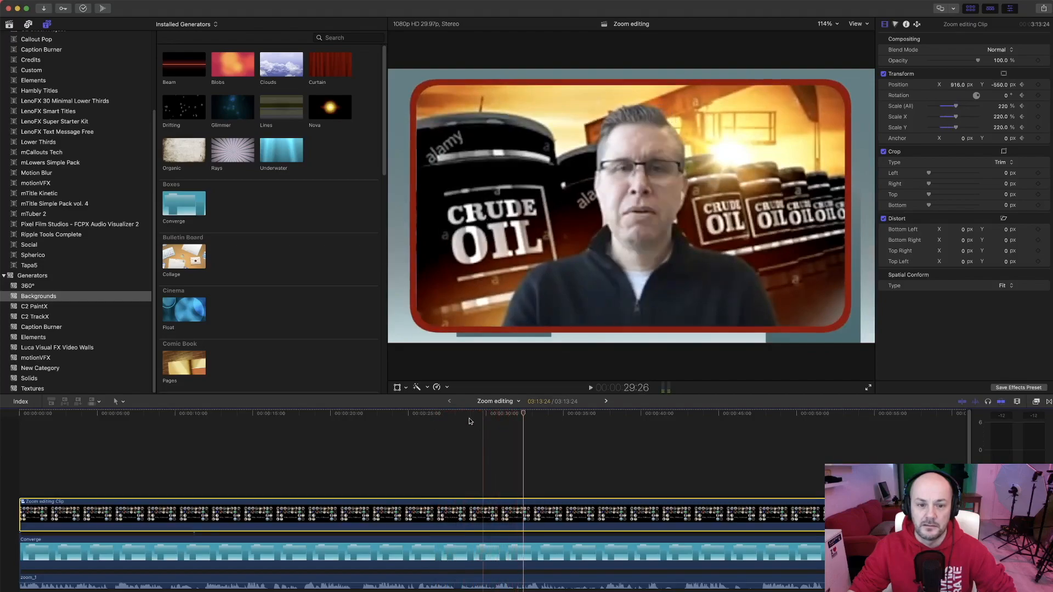
{"action": "left_click_drag", "start_coordinate": [523, 417], "coordinate": [436, 439]}
{"action": "key", "text": "space"}
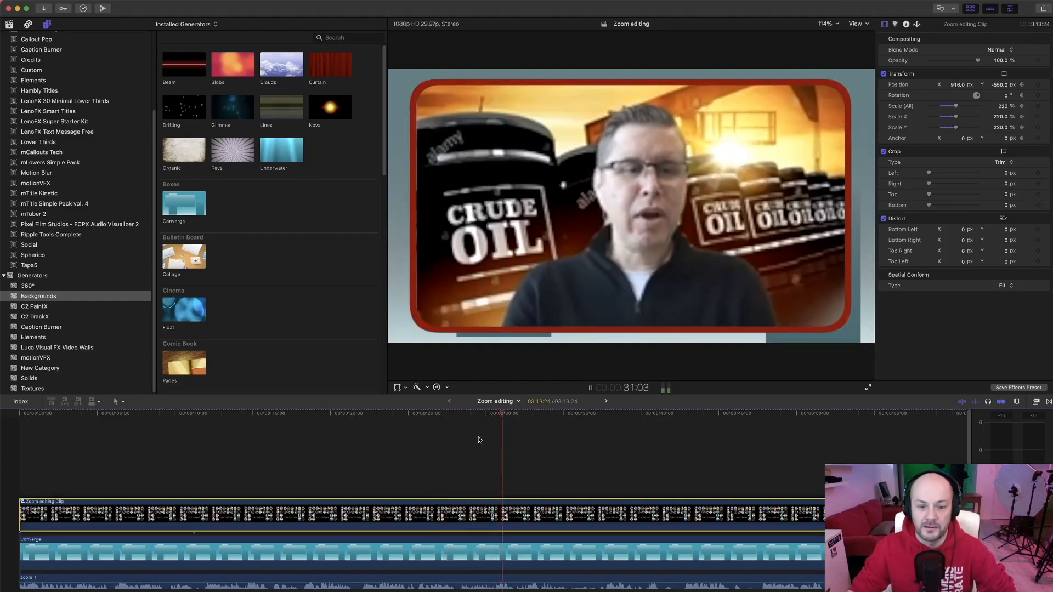
Step: Play and skim forward from about 0:31 to examine the exchange between speakers and find where the top-right speaker takes over
{"action": "scroll", "coordinate": [472, 441], "scroll_direction": "right", "scroll_amount": 2}
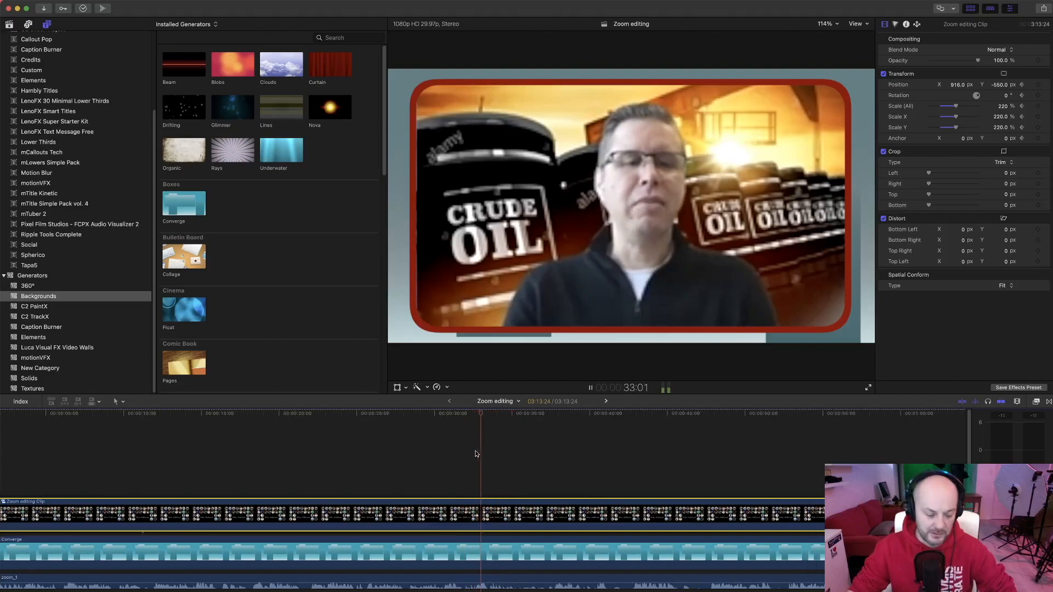
{"action": "scroll", "coordinate": [505, 456], "scroll_direction": "right", "scroll_amount": 1}
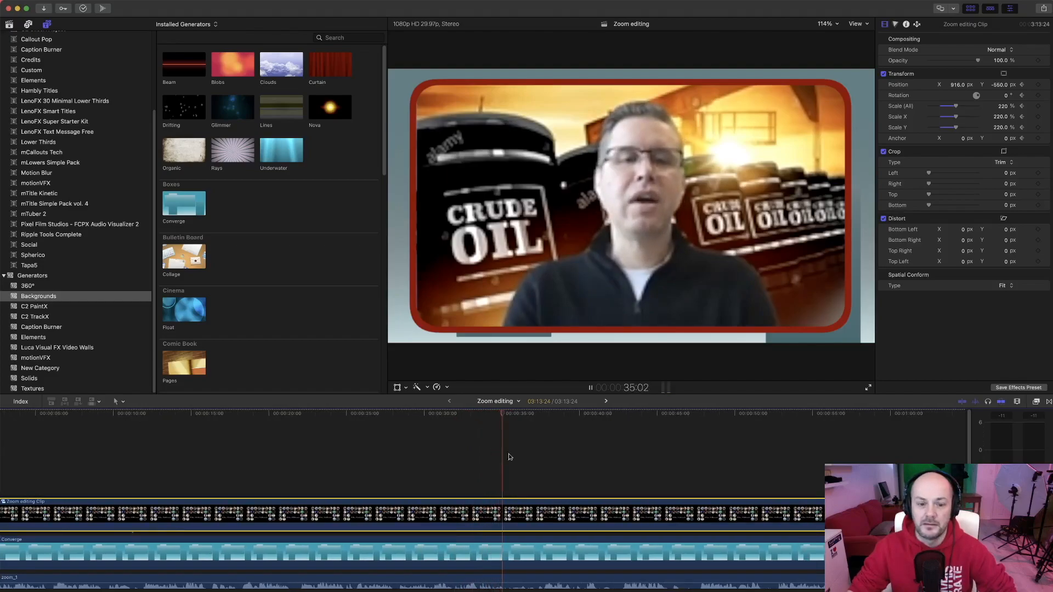
{"action": "left_click", "coordinate": [559, 460]}
{"action": "left_click", "coordinate": [601, 463]}
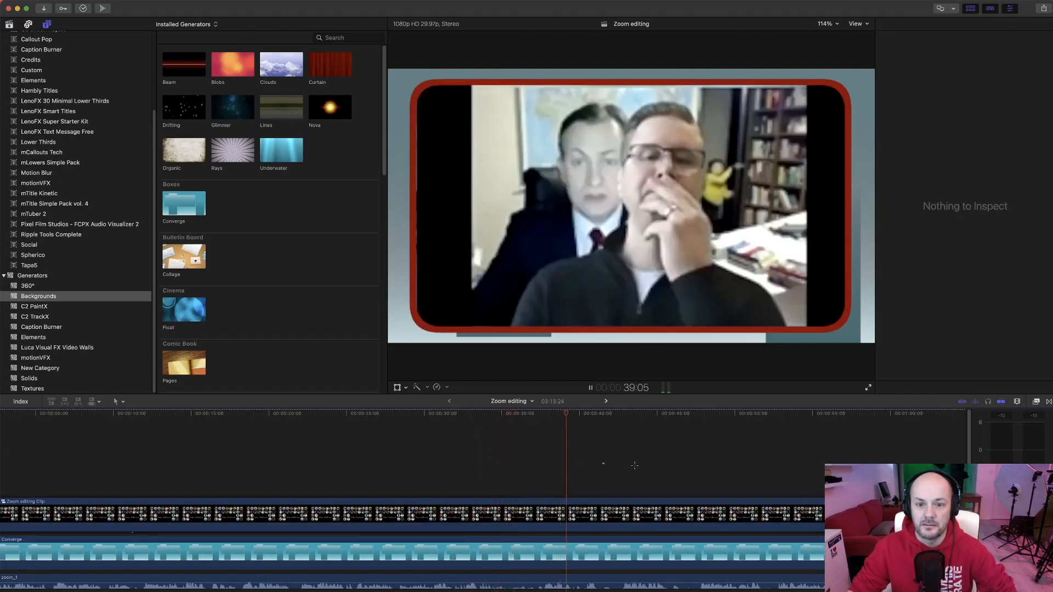
{"action": "left_click", "coordinate": [651, 466]}
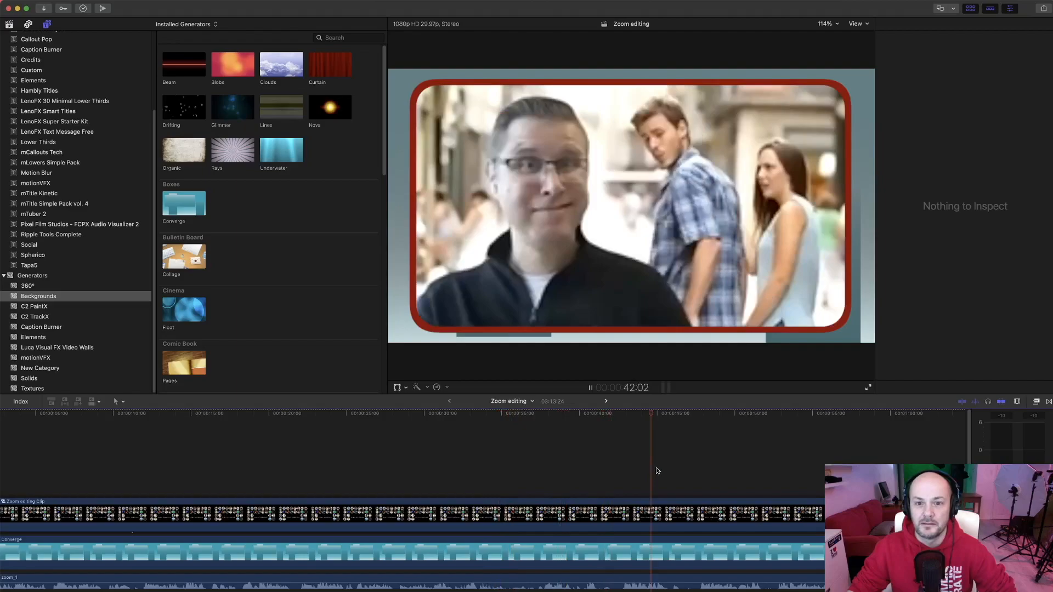
{"action": "left_click", "coordinate": [714, 479]}
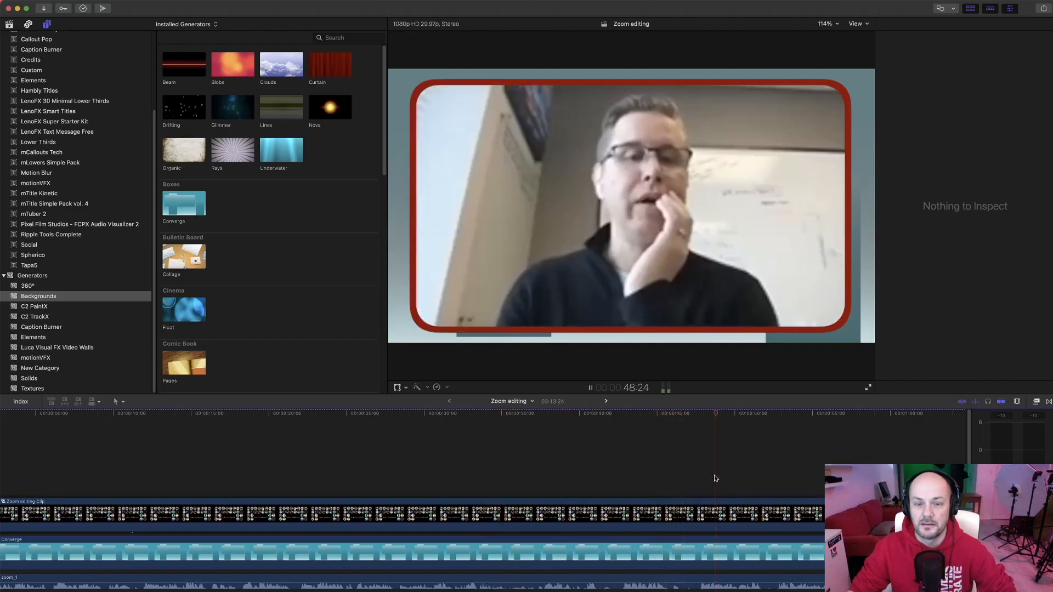
{"action": "scroll", "coordinate": [682, 461], "scroll_direction": "right", "scroll_amount": 5}
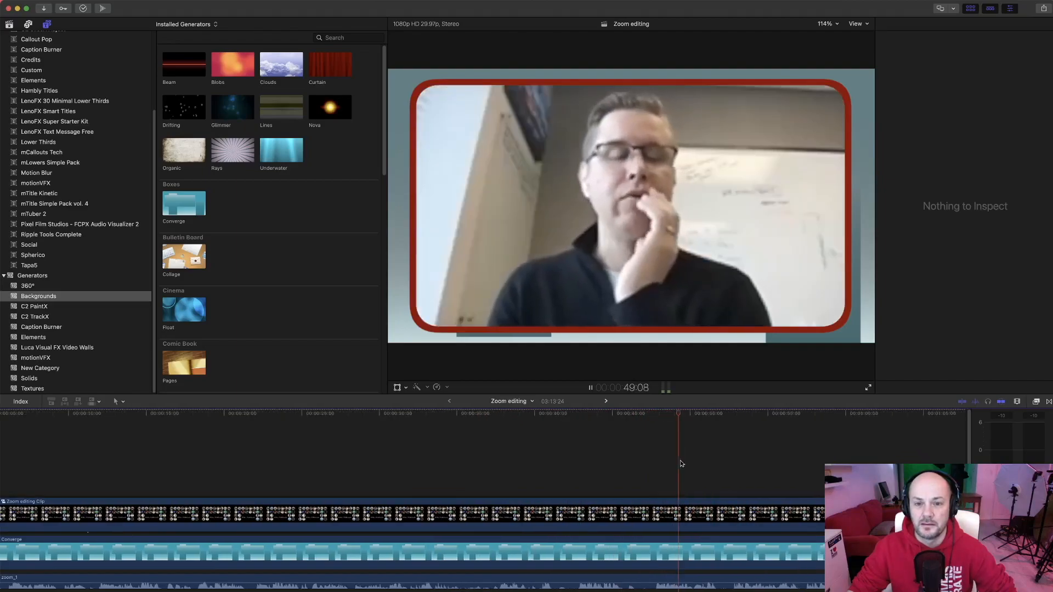
{"action": "left_click", "coordinate": [610, 463]}
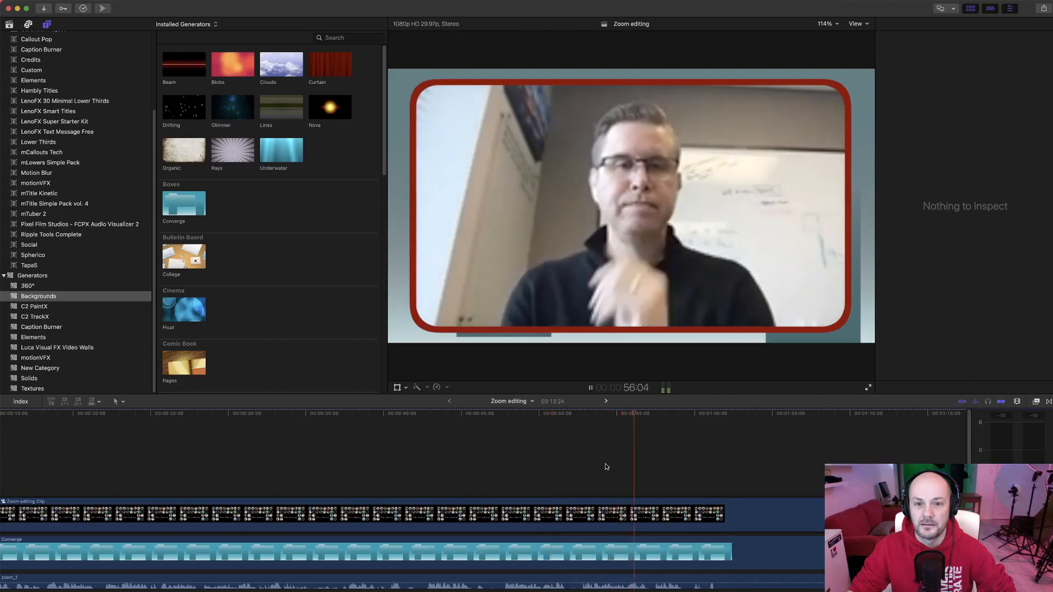
{"action": "key", "text": "space"}
{"action": "key", "text": "super+4"}
{"action": "key", "text": "space"}
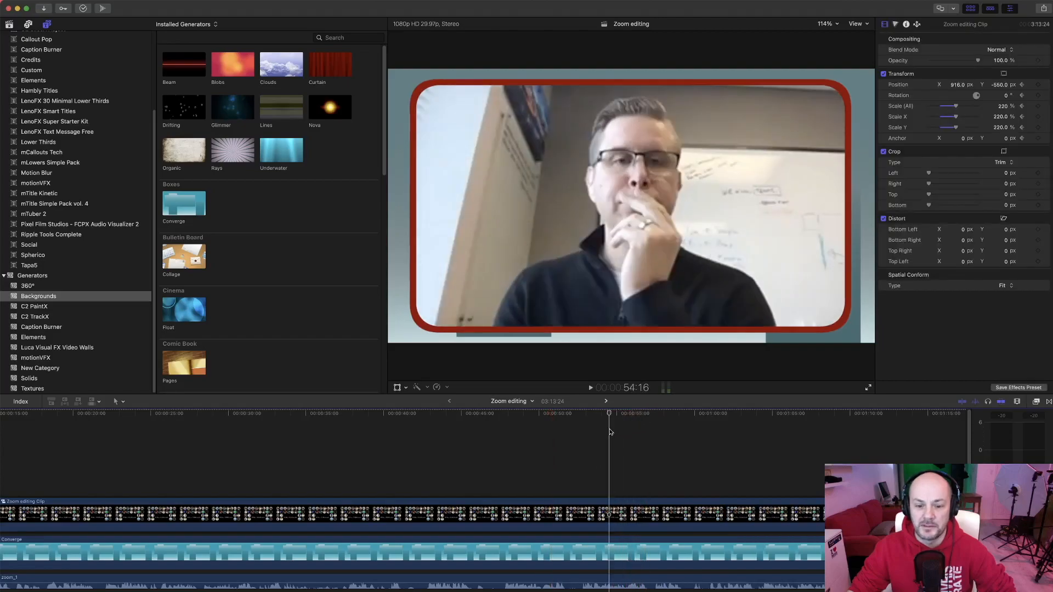
Step: Add Position and Scale keyframes to the compound clip at 52:12
{"action": "left_click_drag", "start_coordinate": [670, 415], "coordinate": [582, 449]}
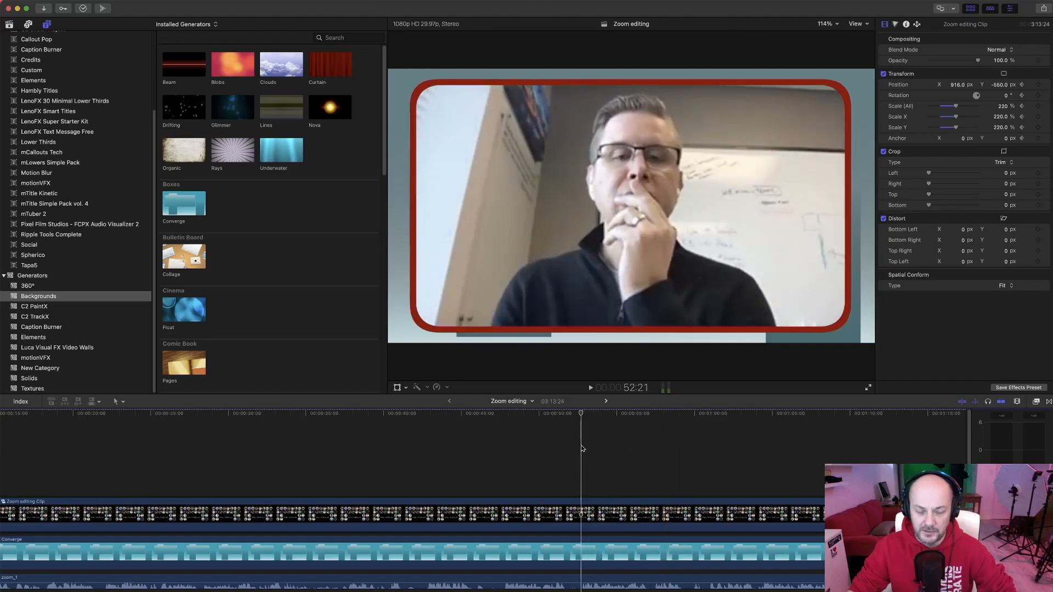
{"action": "left_click", "coordinate": [582, 507]}
{"action": "left_click", "coordinate": [576, 508]}
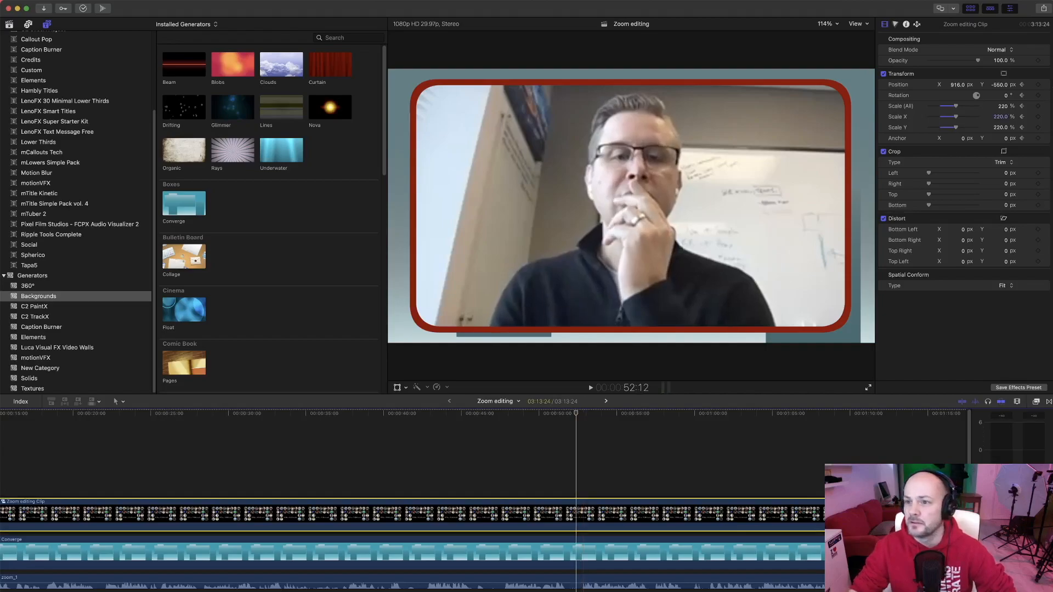
{"action": "left_click", "coordinate": [1038, 106]}
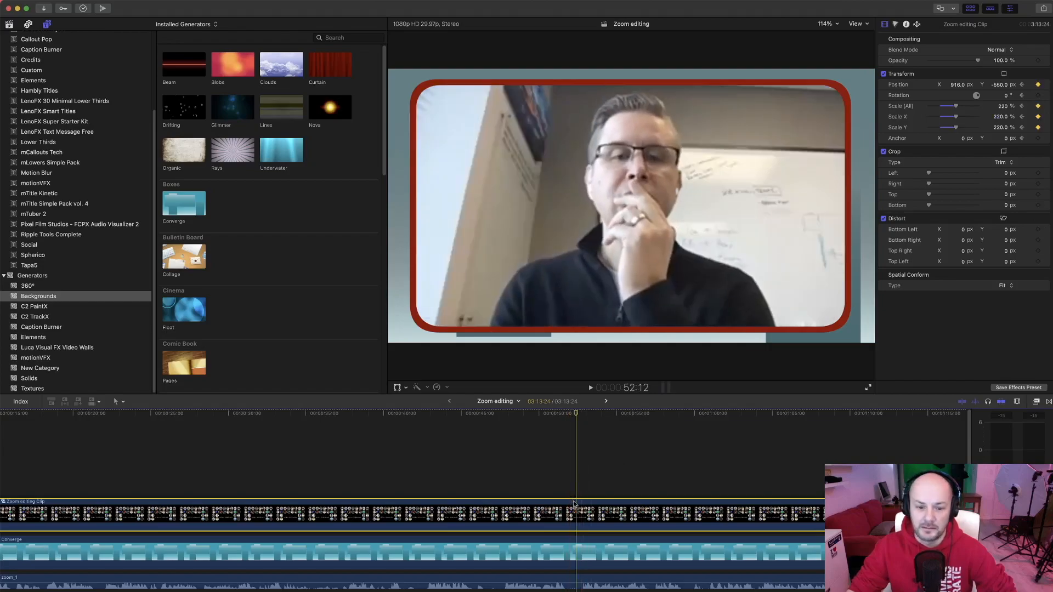
Step: At 52:22, add a Scale keyframe and set Position X to -916 px to frame the top-right speaker
{"action": "key", "text": "shift+Right"}
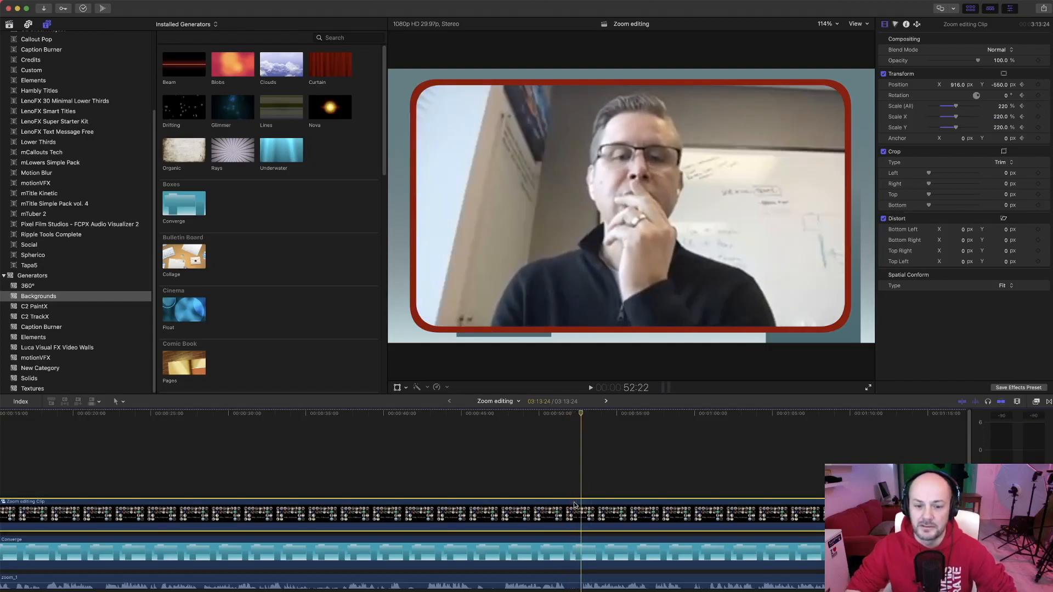
{"action": "left_click", "coordinate": [995, 107]}
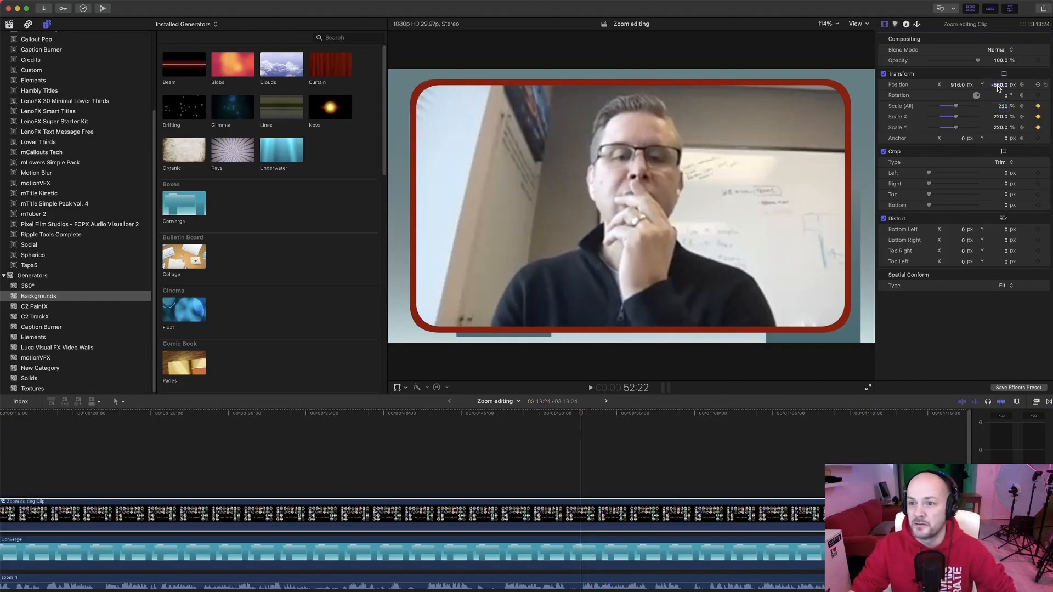
{"action": "mouse_move", "coordinate": [958, 85]}
{"action": "left_mouse_down"}
{"action": "mouse_move", "coordinate": [904, 85]}
{"action": "mouse_move", "coordinate": [953, 85]}
{"action": "mouse_move", "coordinate": [929, 85]}
{"action": "mouse_move", "coordinate": [959, 99]}
{"action": "left_mouse_up"}
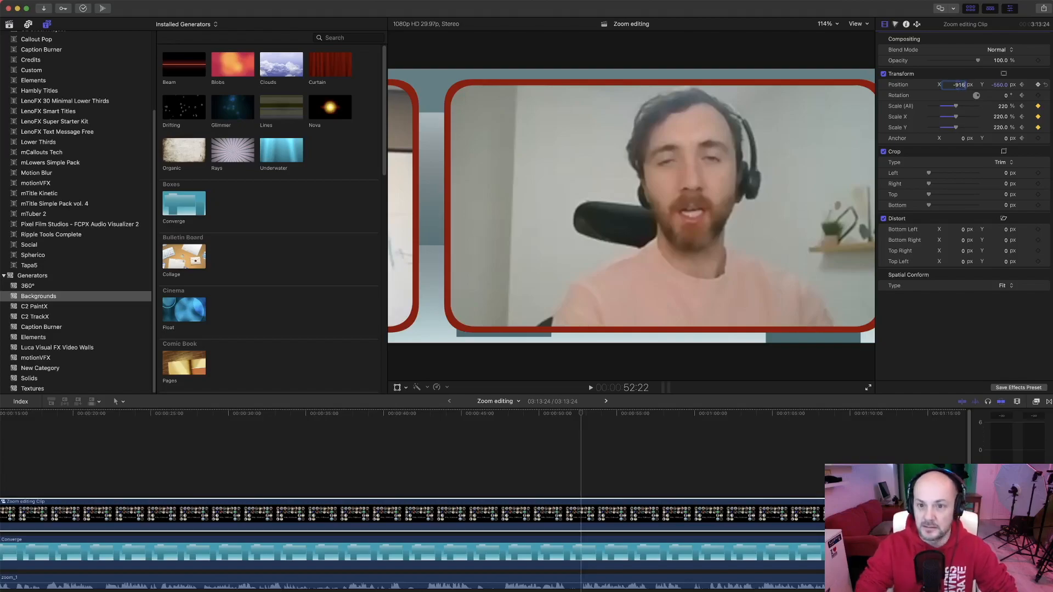
{"action": "type", "text": "6"}
{"action": "key", "text": "Return"}
Step: Switch to the text note and record -916 -950 and S 220 under Top right, then put the note away
{"action": "left_click_drag", "start_coordinate": [1052, 190], "coordinate": [503, 338]}
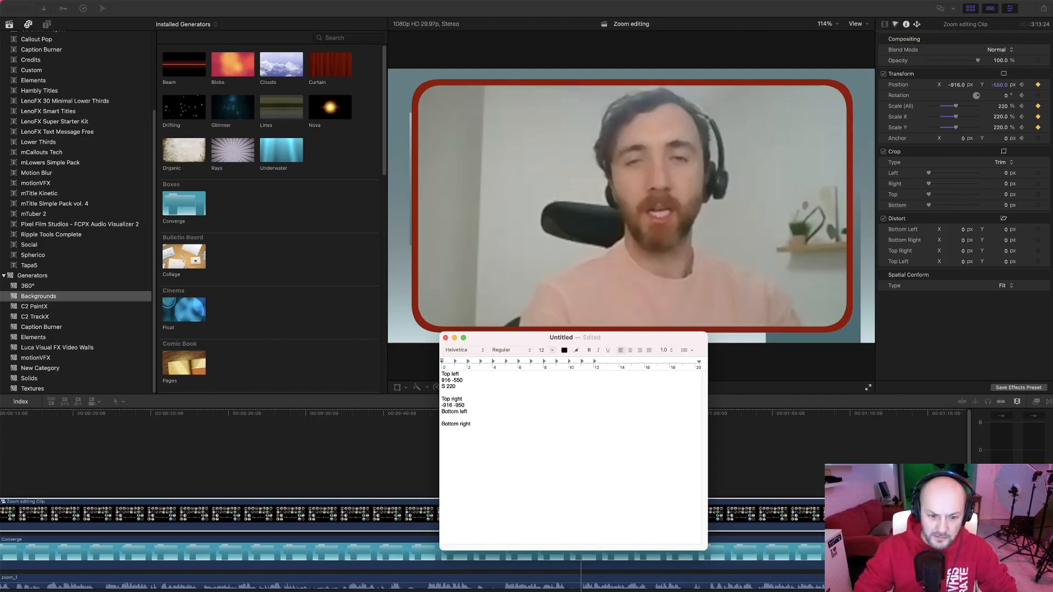
{"action": "key", "text": "Return"}
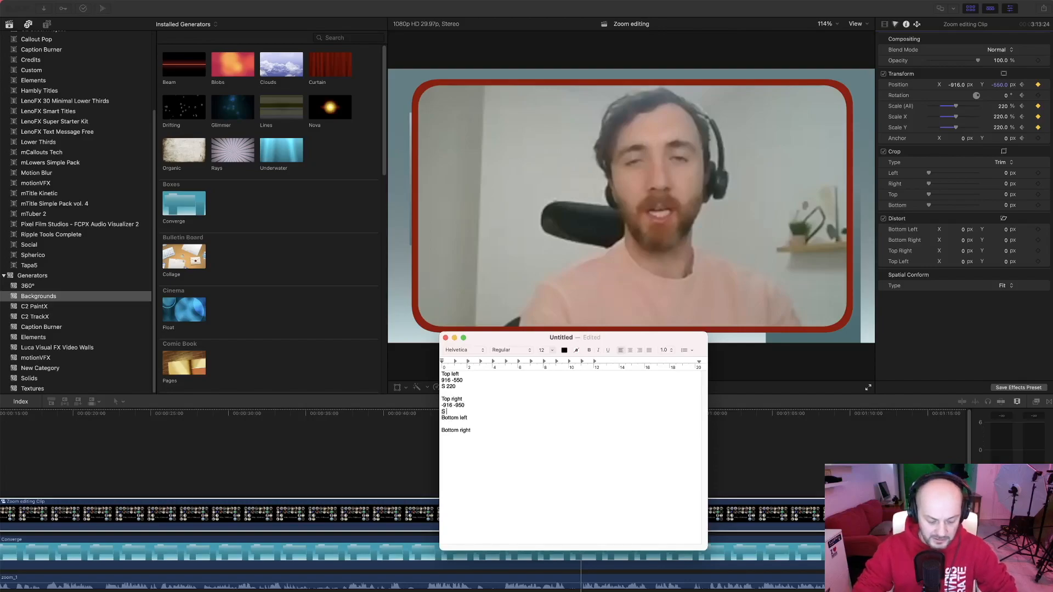
{"action": "key", "text": "Return"}
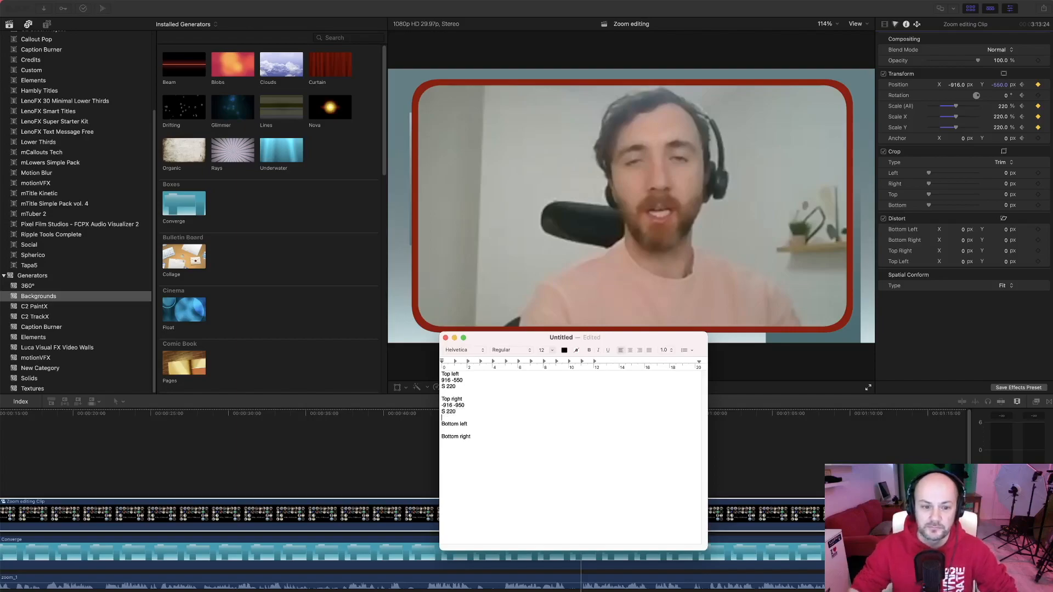
{"action": "left_click_drag", "start_coordinate": [516, 338], "coordinate": [1052, 263]}
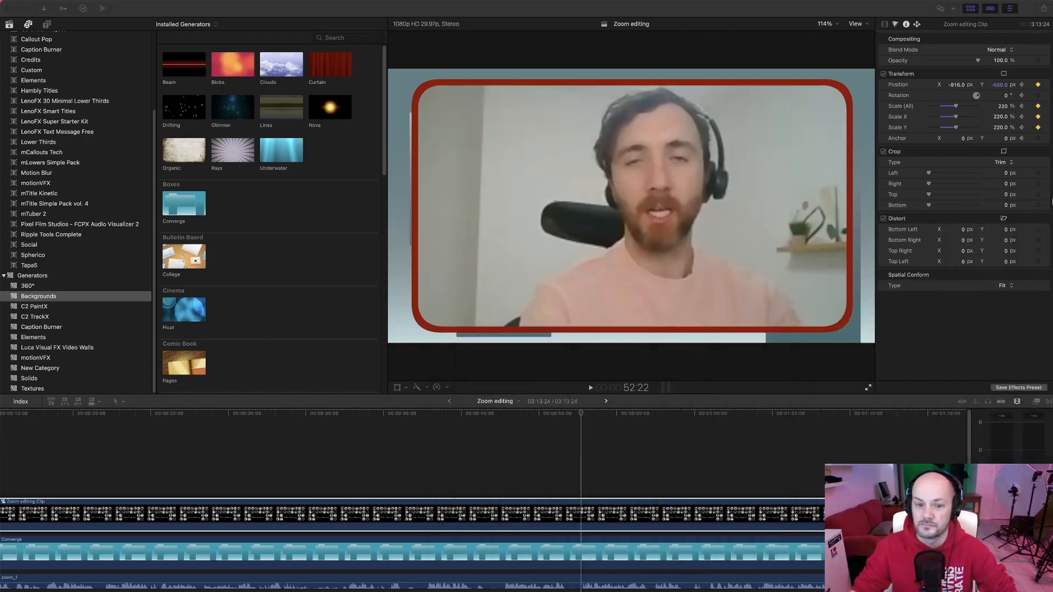
Step: Play the move to the top-right speaker from before 52:12 and continue to find where the top-left speaker comes back in
{"action": "left_click", "coordinate": [540, 493]}
{"action": "key", "text": "space"}
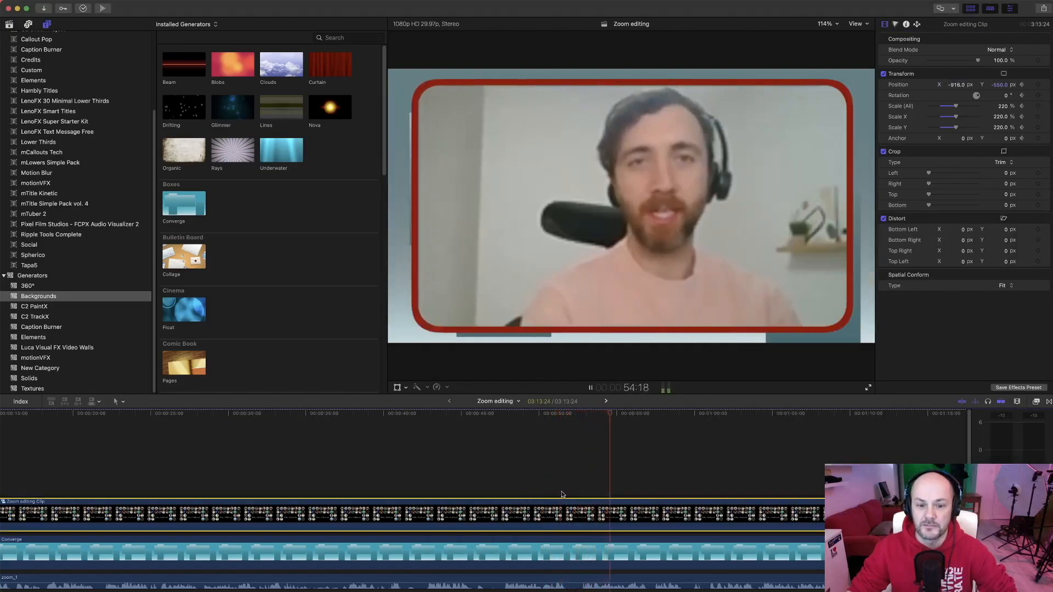
{"action": "left_click", "coordinate": [554, 486]}
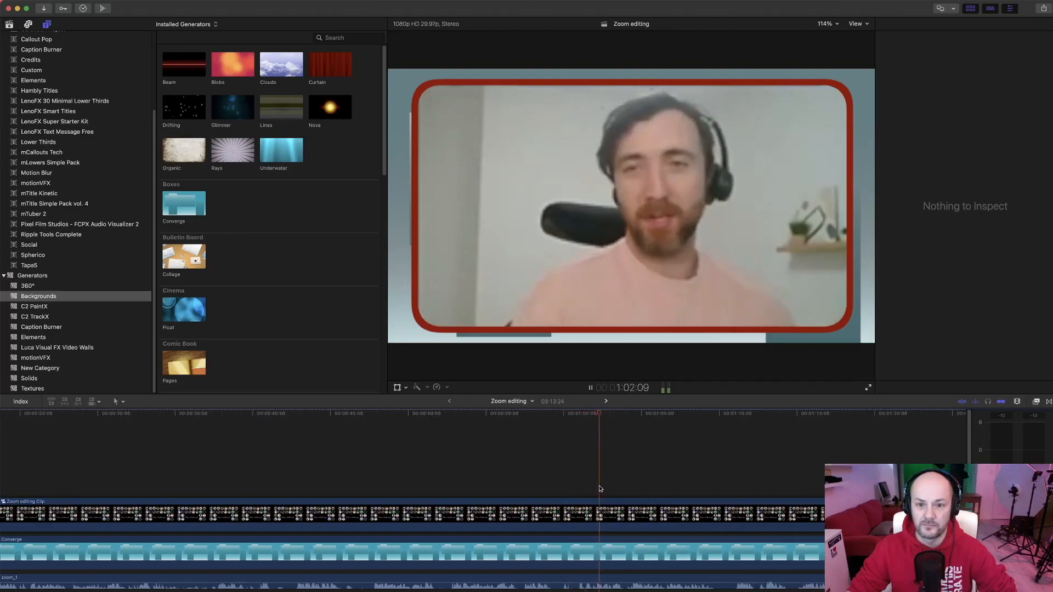
{"action": "key", "text": "space"}
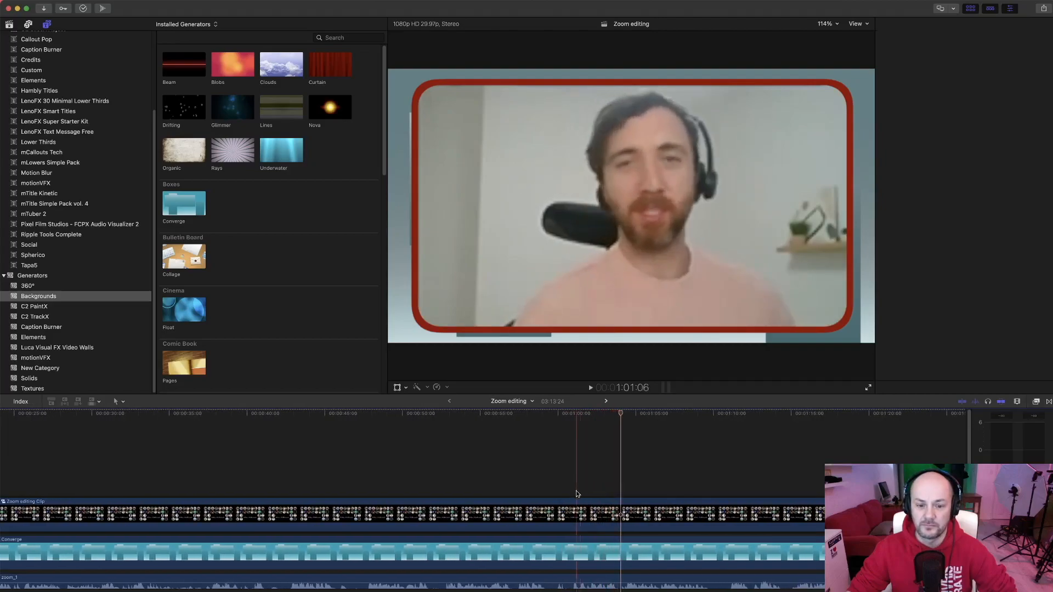
{"action": "key", "text": "space"}
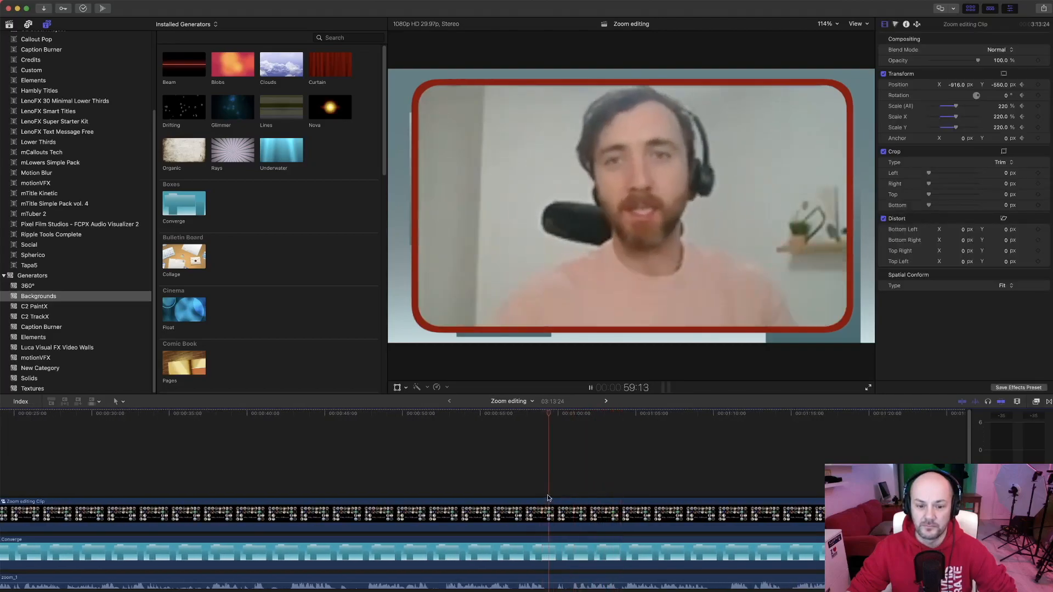
{"action": "key", "text": "space"}
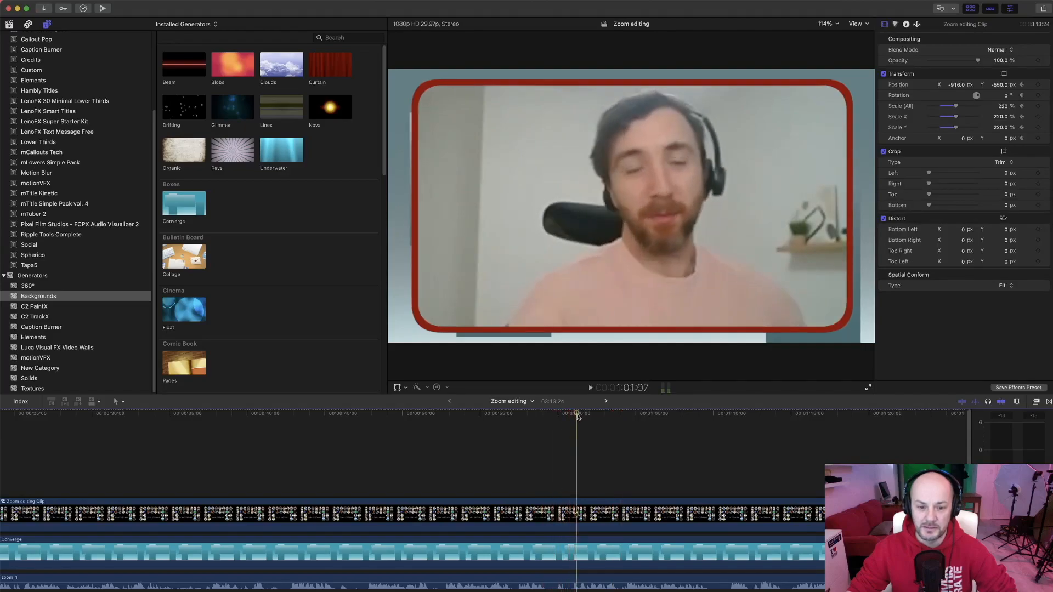
Step: At 1:00:25, cut the compound clip back to the top-left speaker by setting Position X to 916 px
{"action": "left_click", "coordinate": [571, 415]}
{"action": "left_click", "coordinate": [573, 510]}
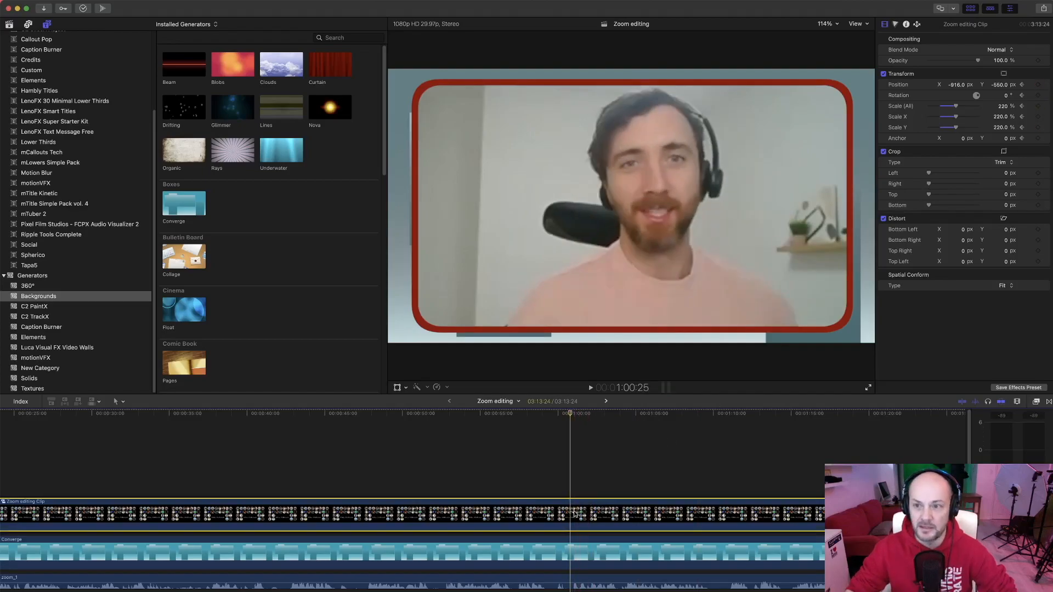
{"action": "left_click", "coordinate": [954, 85]}
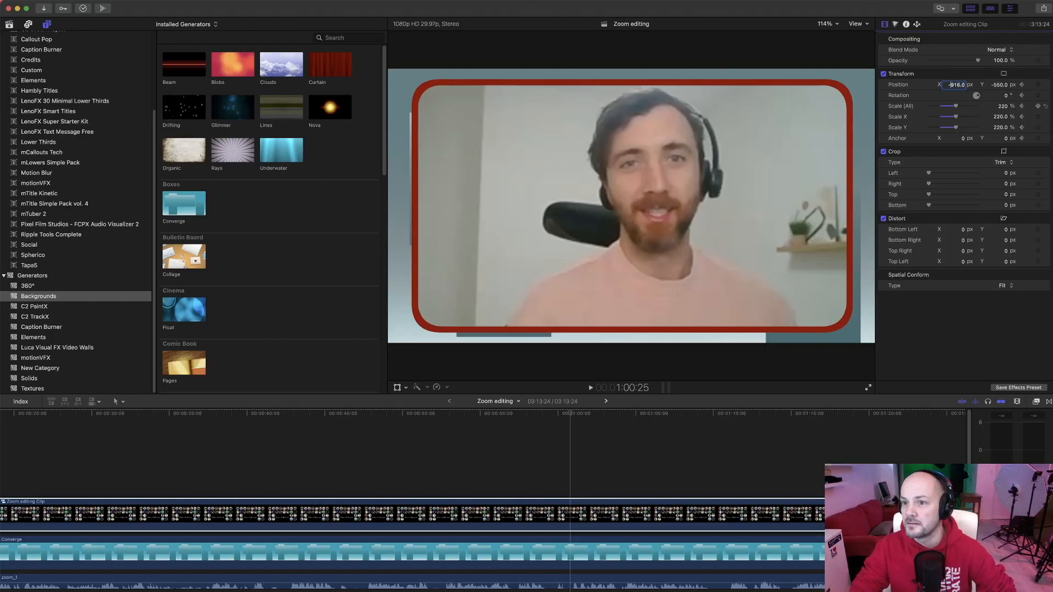
{"action": "key", "text": "Return"}
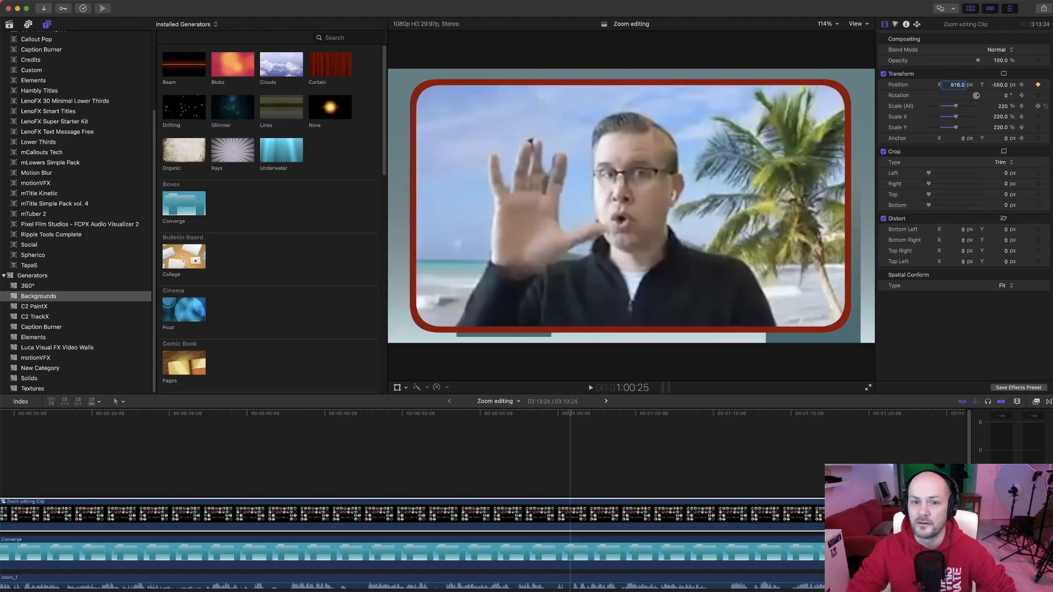
Step: Play across the 1:00:25 cut to the top-left speaker and add Position and Scale keyframes at 1:07:24
{"action": "left_click", "coordinate": [563, 415]}
{"action": "key", "text": "space"}
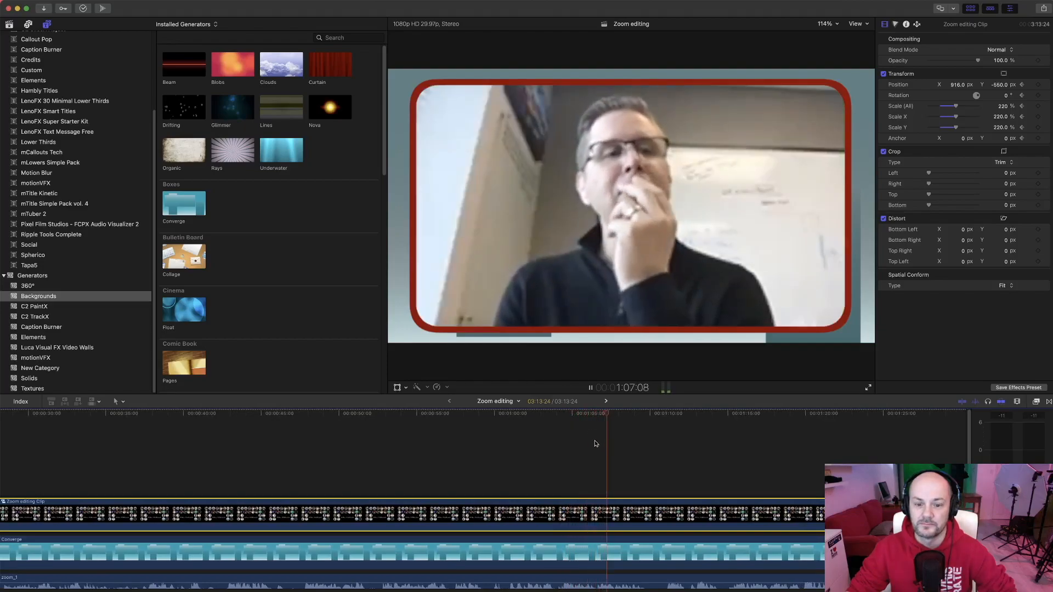
{"action": "key", "text": "space"}
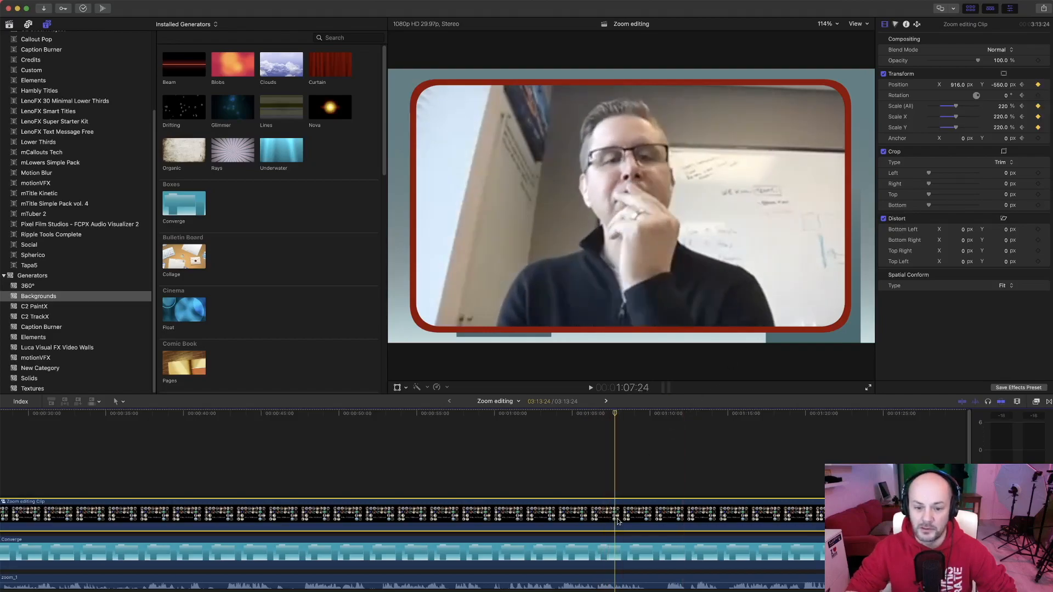
Step: At 1:07:25, return to the four-window view by setting Position X and Y to 0 px and Scale to 100%
{"action": "key", "text": "Right"}
{"action": "left_click", "coordinate": [954, 85]}
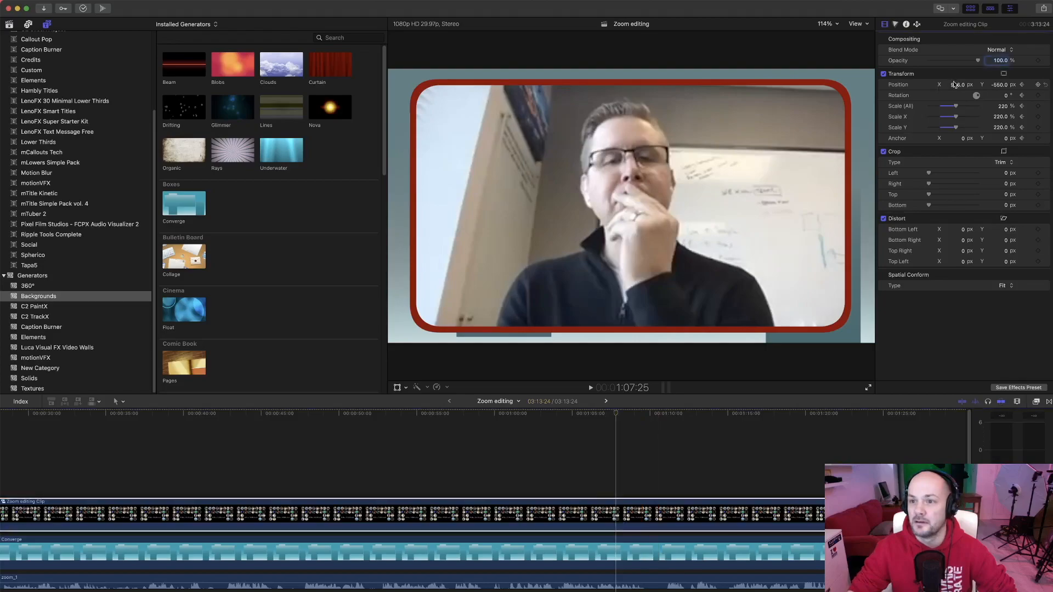
{"action": "type", "text": "0"}
{"action": "key", "text": "Return"}
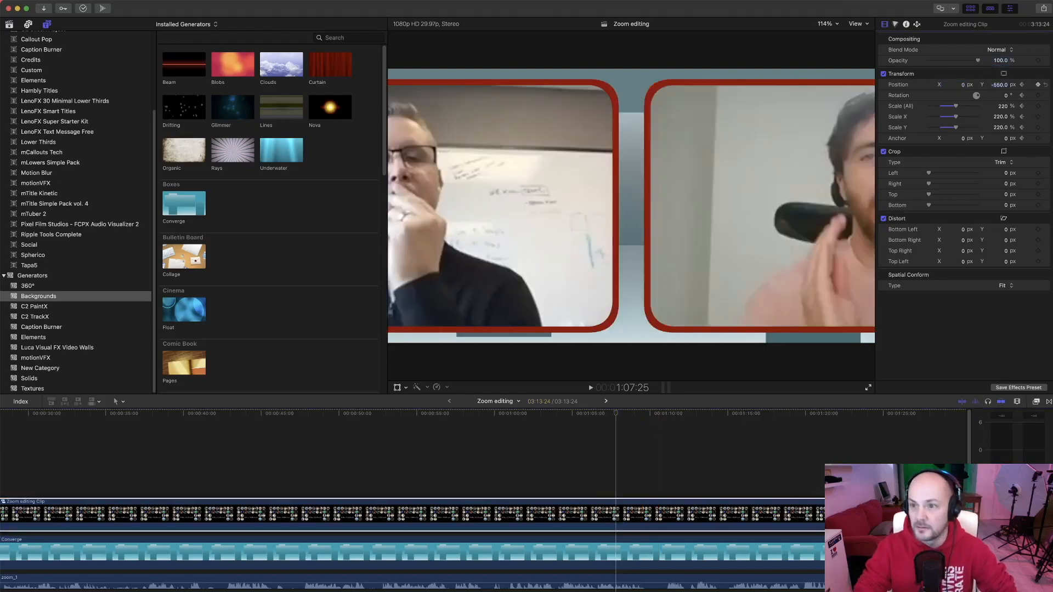
{"action": "type", "text": "0"}
{"action": "key", "text": "Tab"}
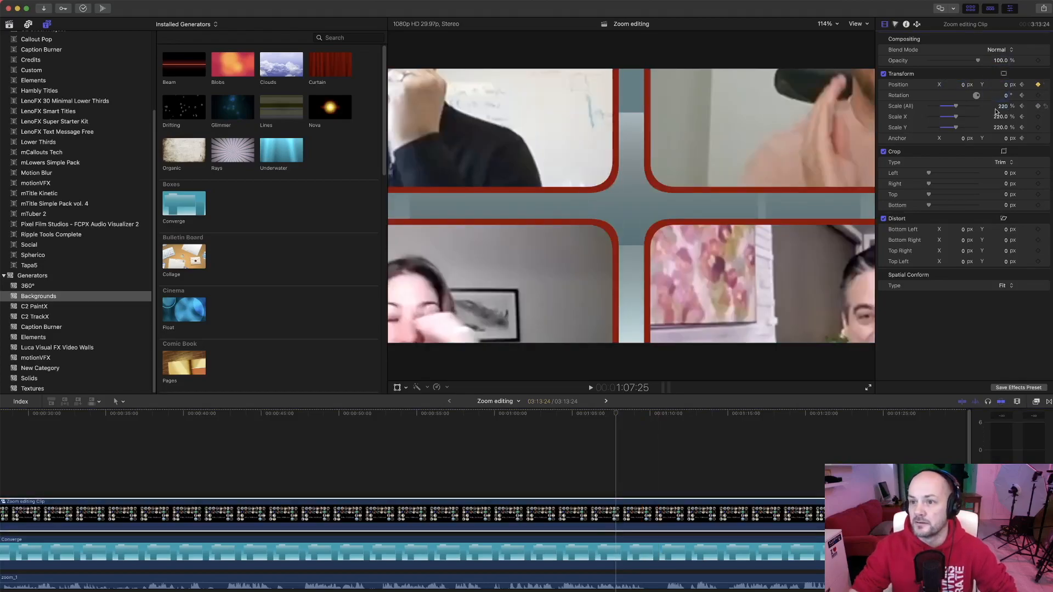
{"action": "type", "text": "100"}
{"action": "key", "text": "Return"}
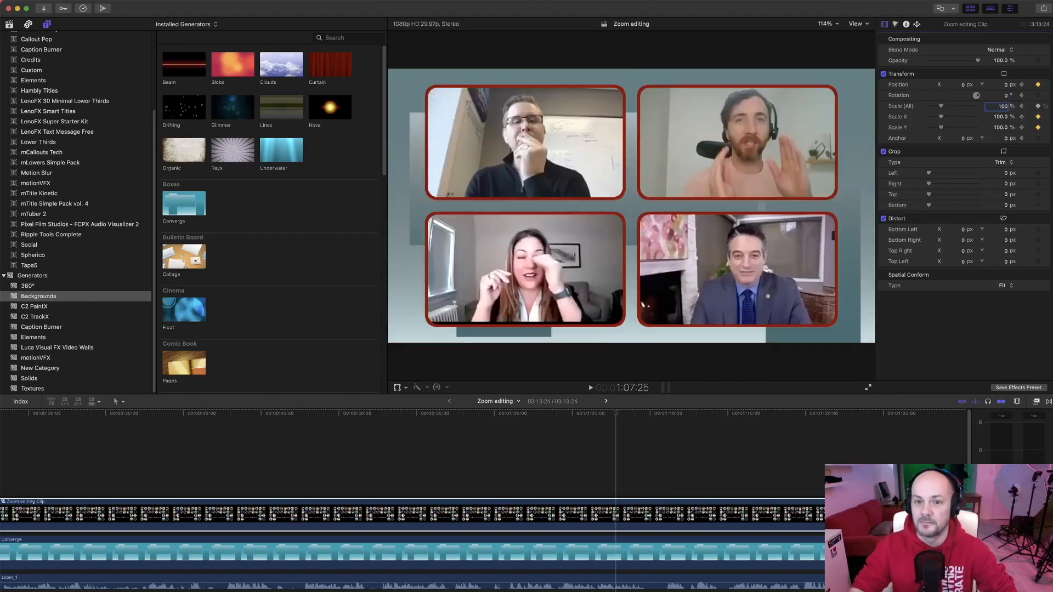
Step: Play the cut back to the four-window view around 1:07:25 and skip forward to find the next speaker
{"action": "left_click", "coordinate": [619, 426]}
{"action": "key", "text": "space"}
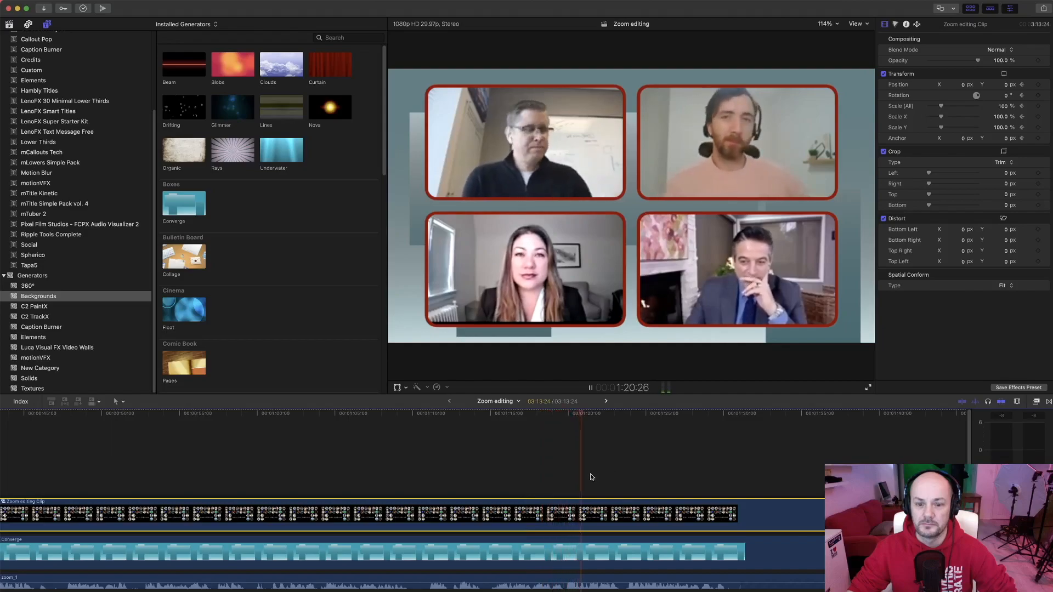
{"action": "left_click", "coordinate": [614, 478]}
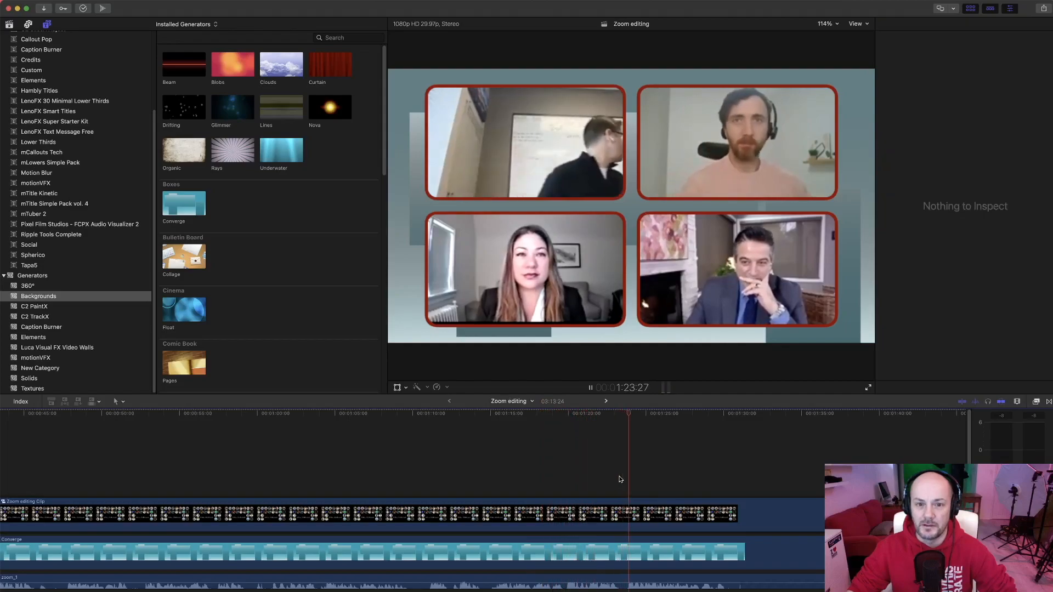
{"action": "left_click", "coordinate": [714, 472]}
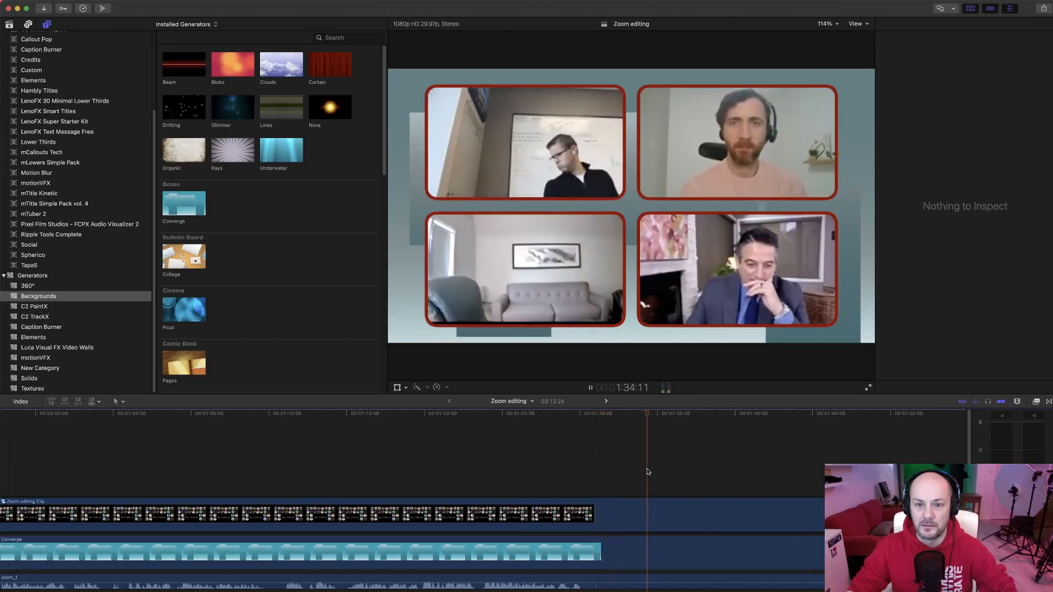
{"action": "left_click", "coordinate": [692, 473]}
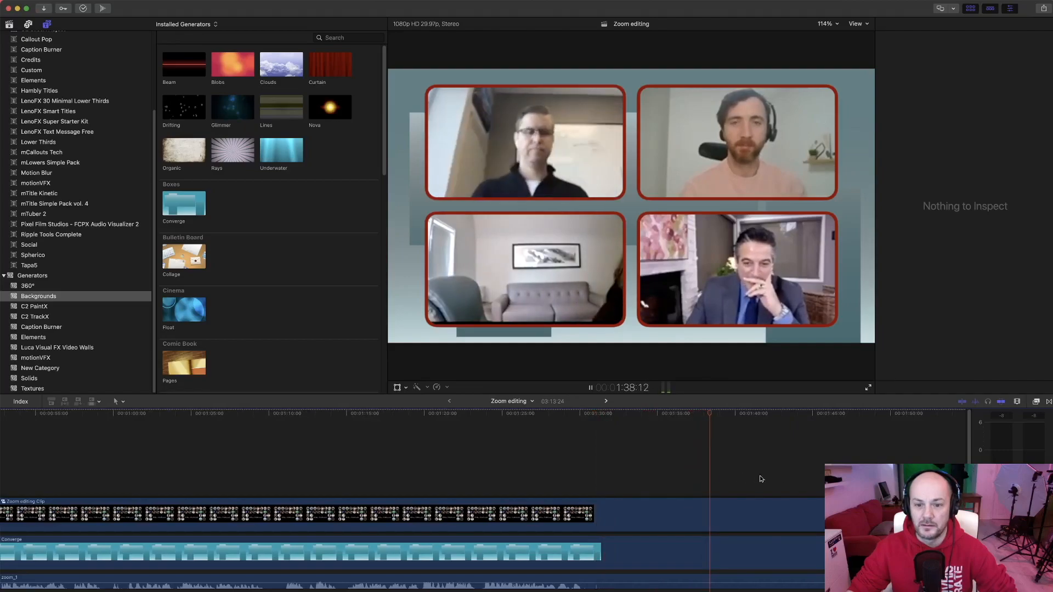
{"action": "left_click", "coordinate": [781, 476]}
Step: Check the audio between 1:40 and 1:49 to pinpoint where the bottom-right speaker starts talking
{"action": "key", "text": "space"}
{"action": "left_click_drag", "start_coordinate": [685, 415], "coordinate": [696, 416]}
{"action": "key", "text": "space"}
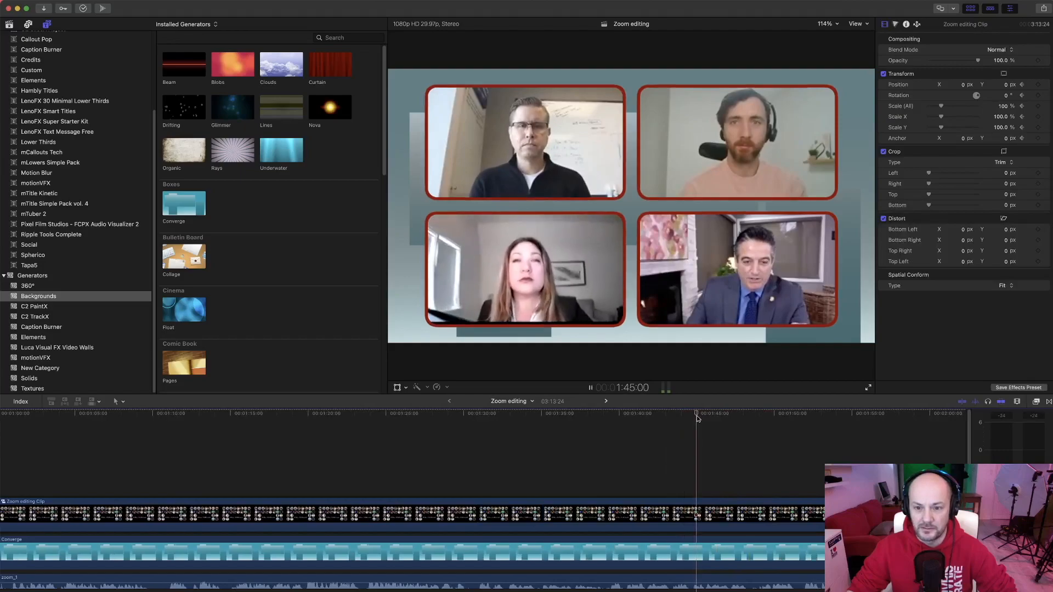
{"action": "left_click", "coordinate": [755, 428]}
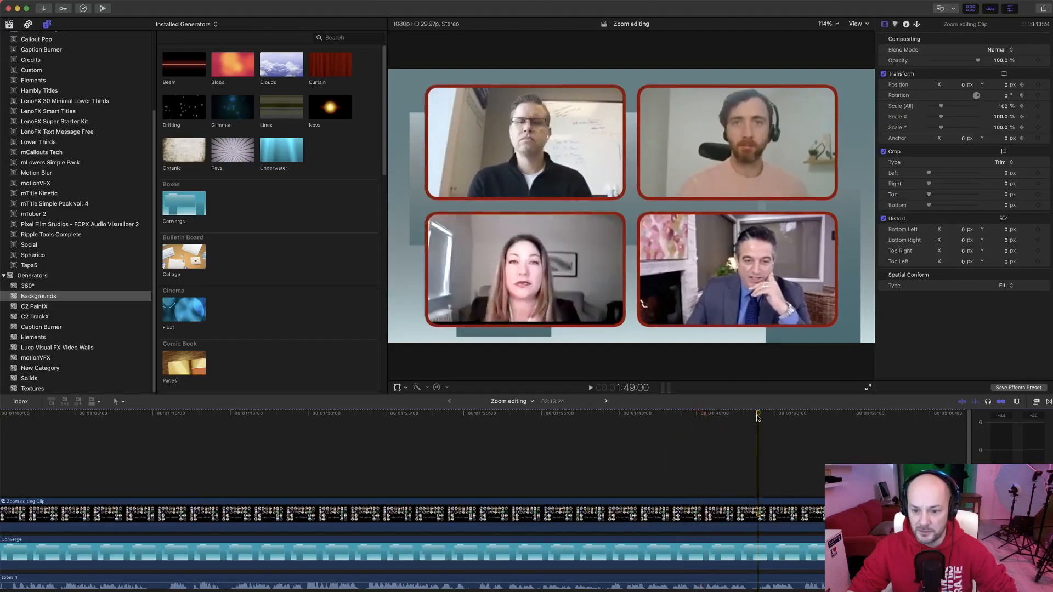
{"action": "left_click", "coordinate": [623, 446]}
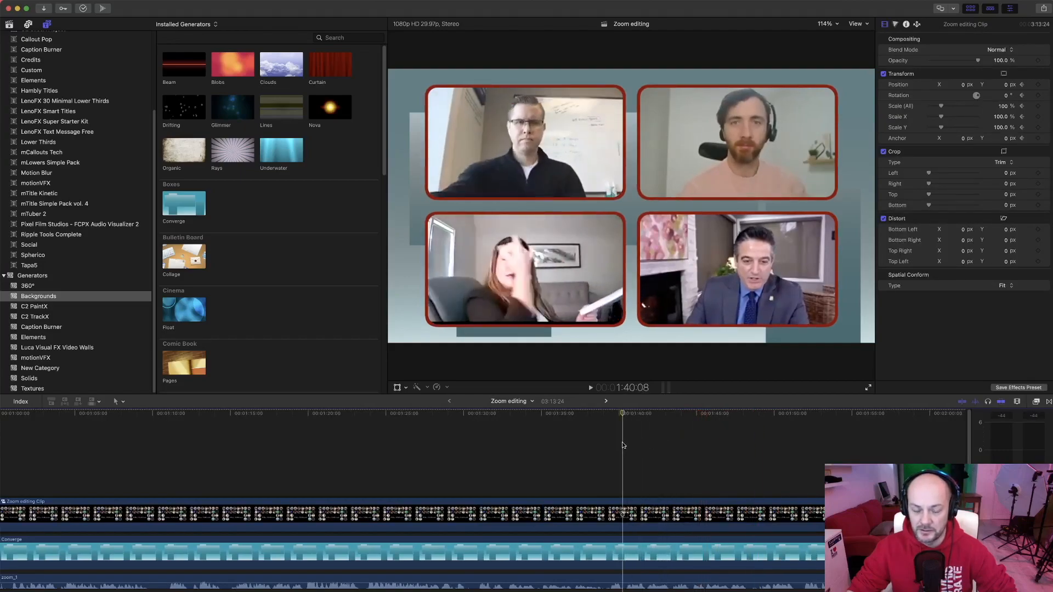
{"action": "key", "text": "space"}
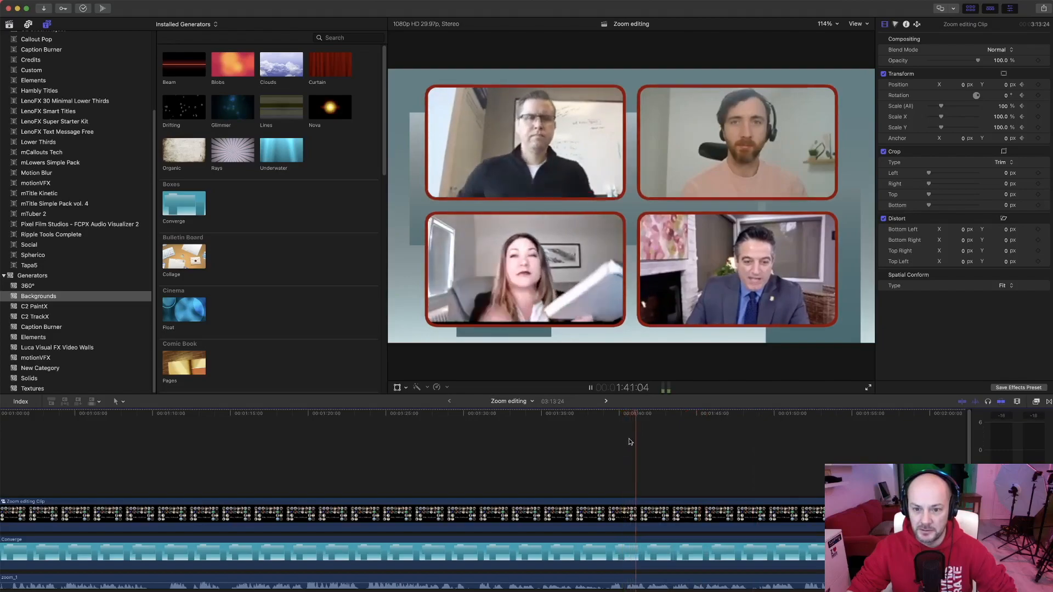
{"action": "left_click", "coordinate": [624, 420]}
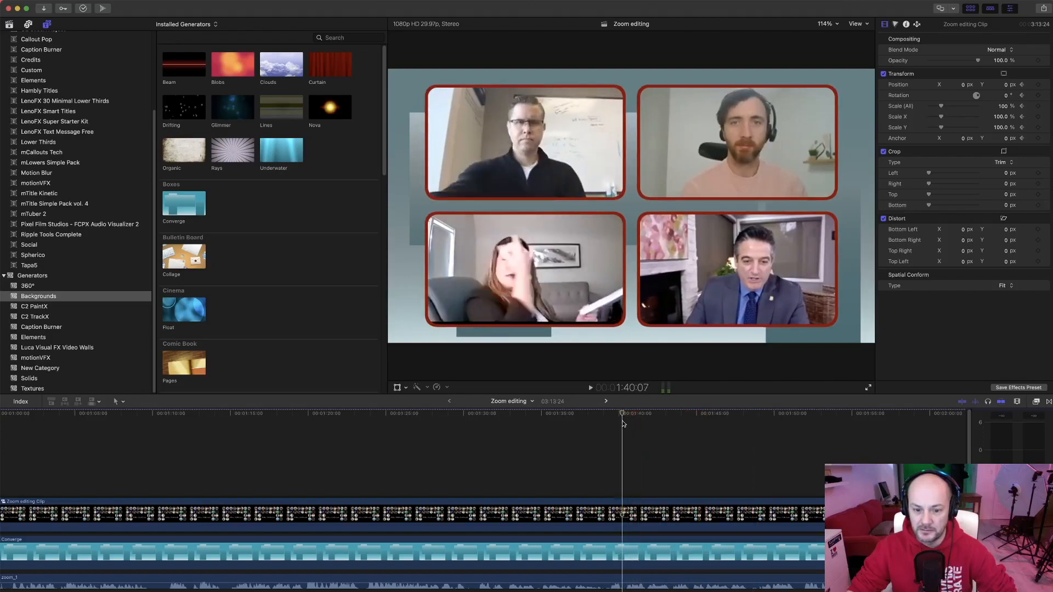
Step: Keyframe the compound clip's Position and Scale at 1:39:11 and set Scale to 220% at 1:39:21
{"action": "left_click", "coordinate": [609, 514]}
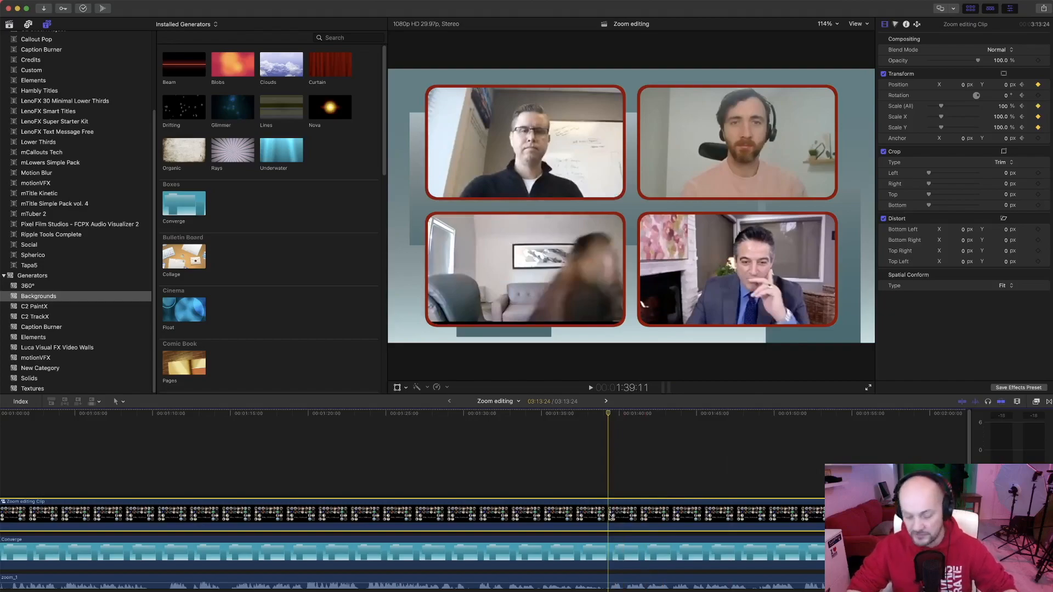
{"action": "key", "text": "space"}
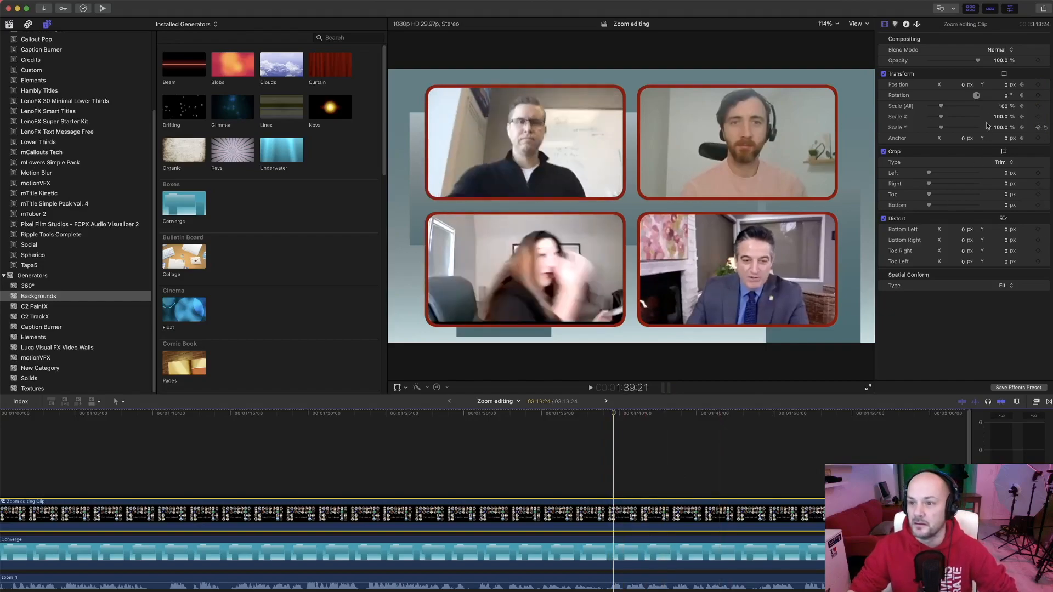
{"action": "left_click", "coordinate": [996, 107]}
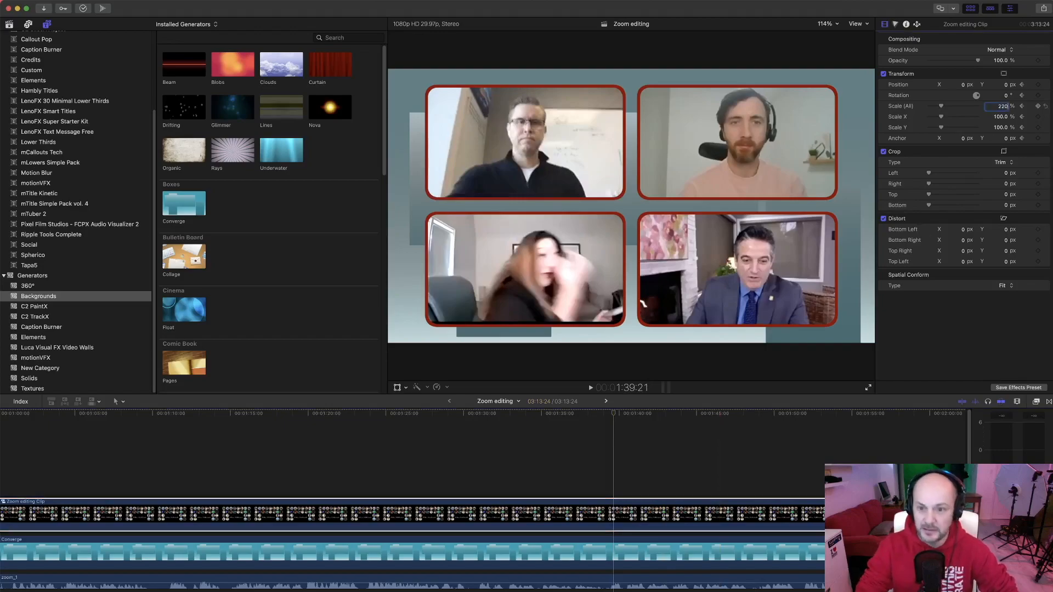
{"action": "key", "text": "Return"}
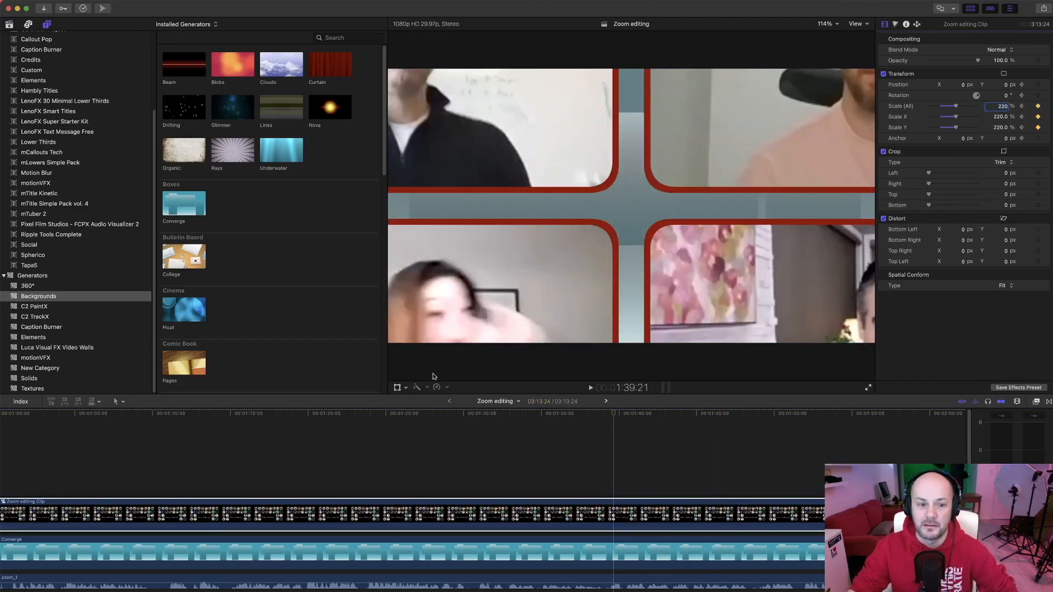
Step: Frame the bottom-right speaker at 1:39:21 by setting Position X to -916 px and Y to 550 px
{"action": "left_click", "coordinate": [399, 388]}
{"action": "left_click_drag", "start_coordinate": [677, 270], "coordinate": [502, 150]}
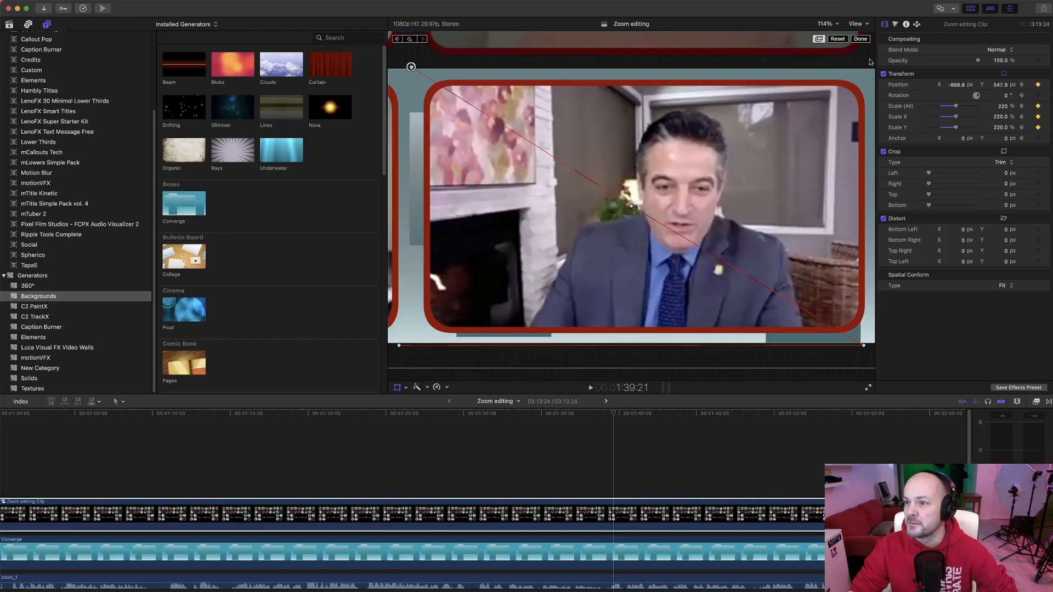
{"action": "left_click", "coordinate": [957, 85]}
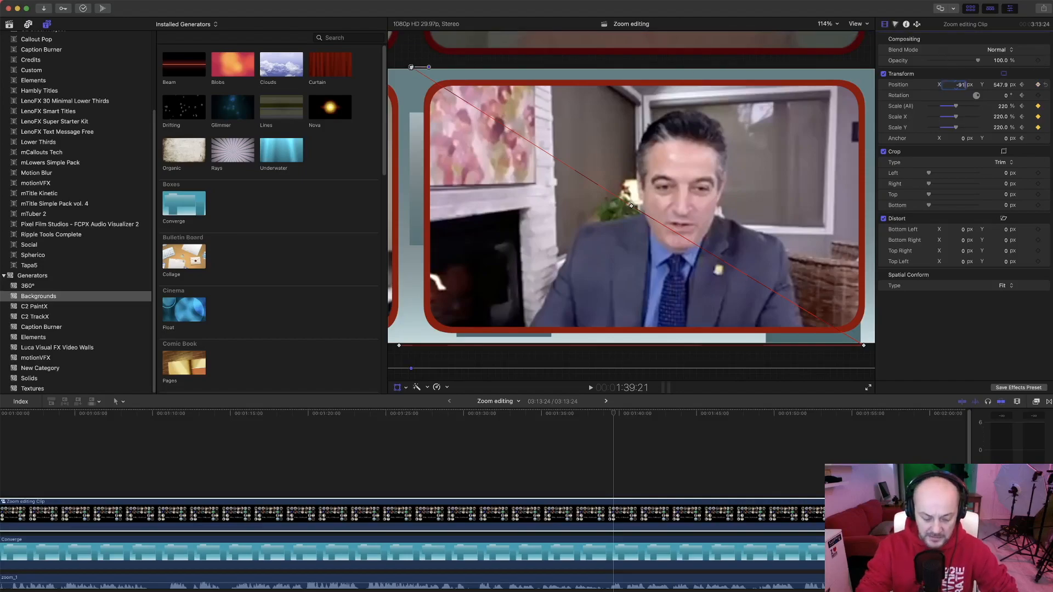
{"action": "type", "text": "-916"}
{"action": "key", "text": "Tab"}
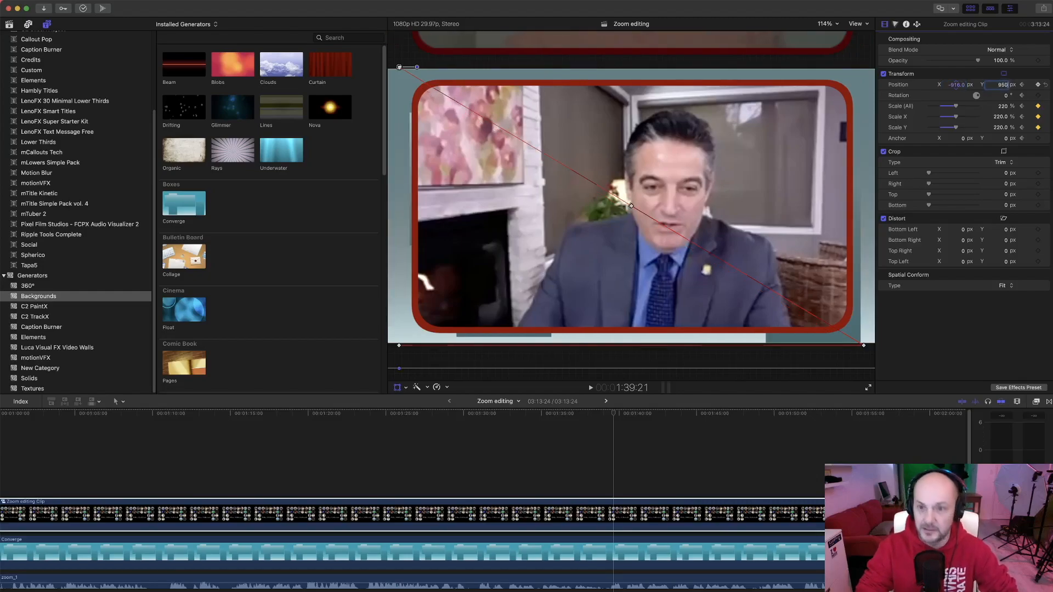
{"action": "type", "text": "950"}
{"action": "key", "text": "Return"}
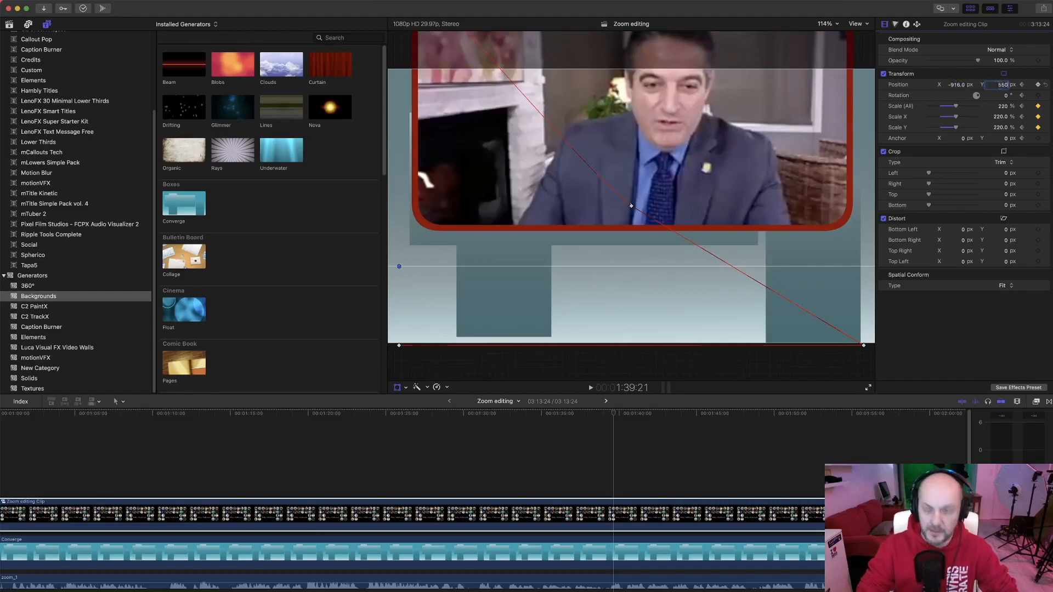
{"action": "key", "text": "Return"}
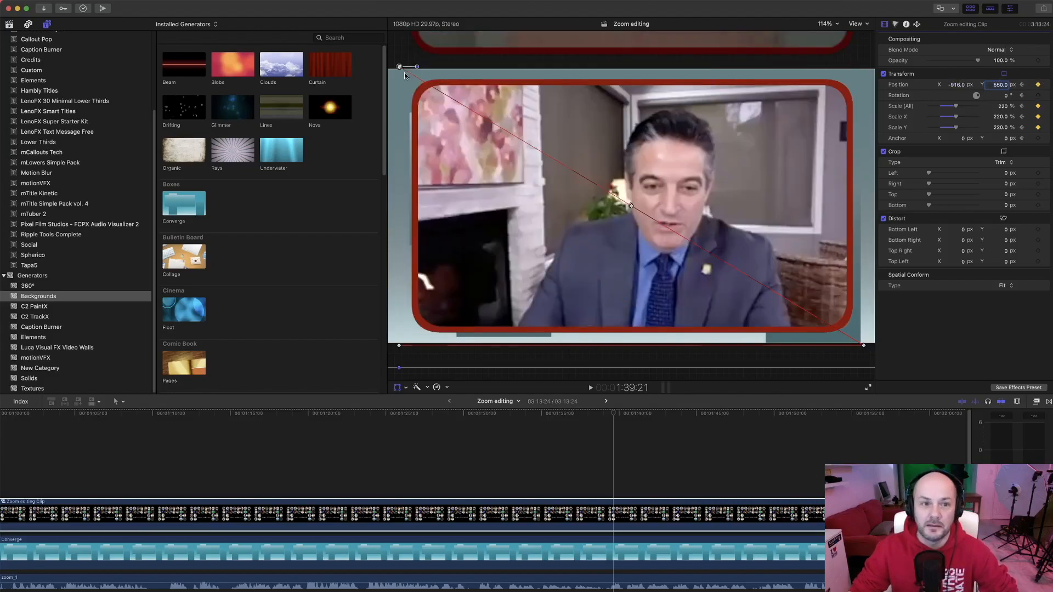
Step: Change the start, middle and end points of the clip's motion path to Linear and finish the on-screen transform
{"action": "right_click", "coordinate": [399, 67]}
{"action": "left_click", "coordinate": [414, 72]}
{"action": "right_click", "coordinate": [632, 206]}
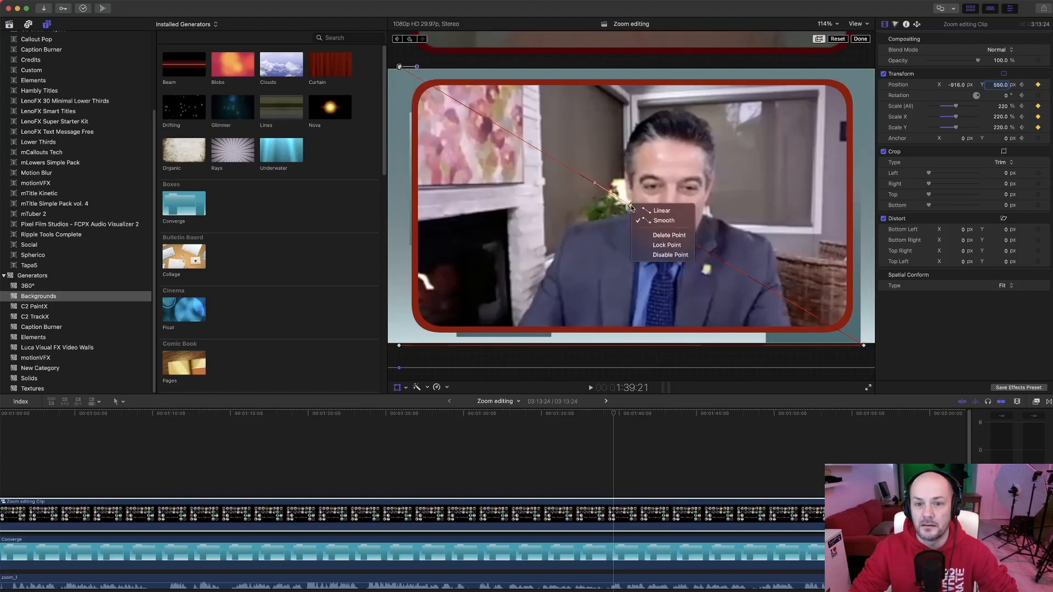
{"action": "left_click", "coordinate": [650, 209]}
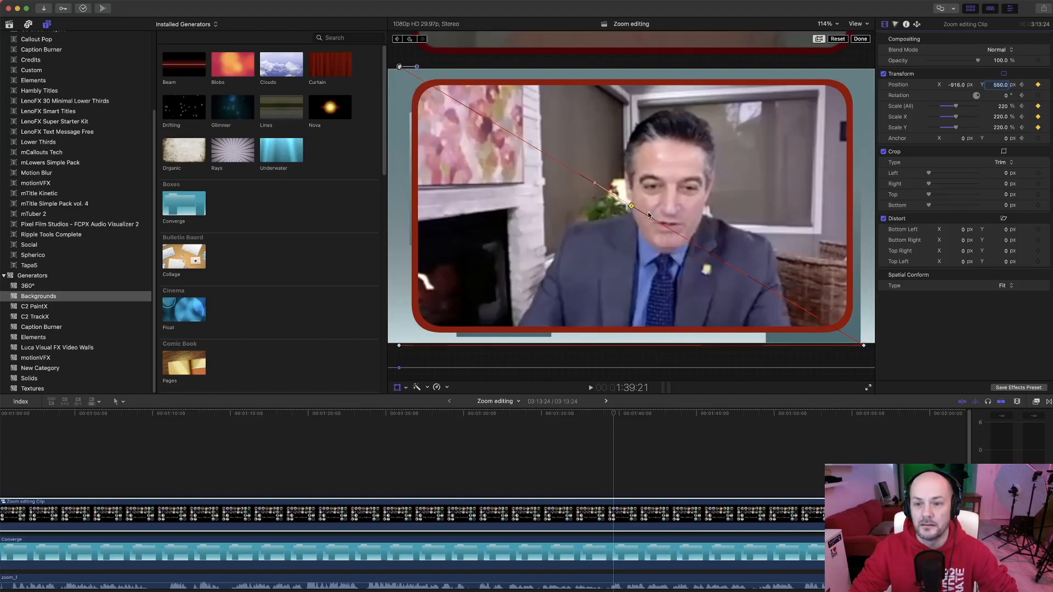
{"action": "right_click", "coordinate": [867, 347]}
{"action": "left_click", "coordinate": [881, 354]}
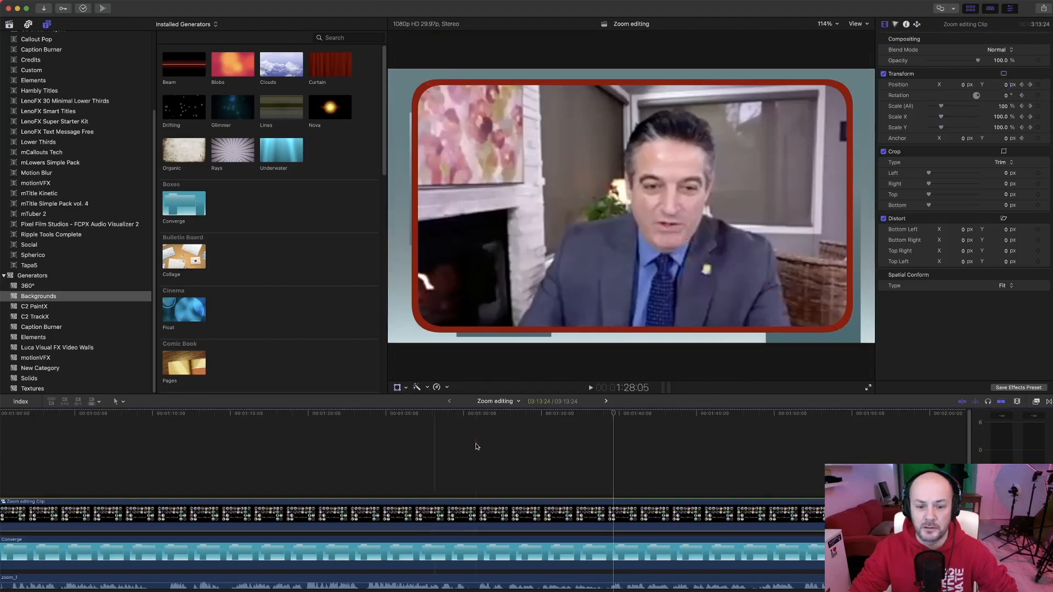
Step: Play the zoom to the bottom-right speaker from before 1:39:11
{"action": "left_click", "coordinate": [584, 501]}
{"action": "key", "text": "space"}
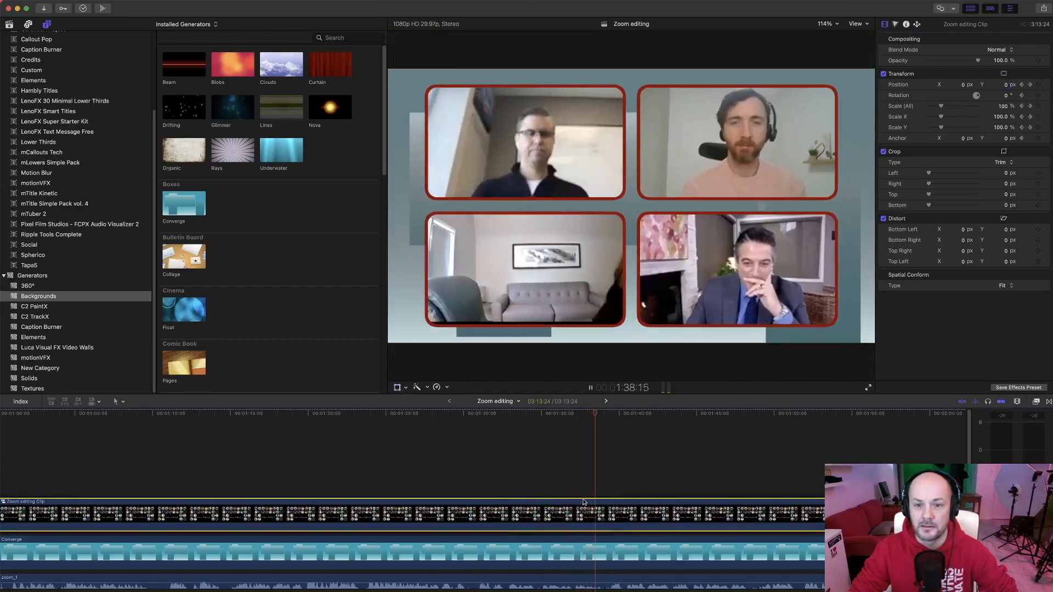
{"action": "key", "text": "space"}
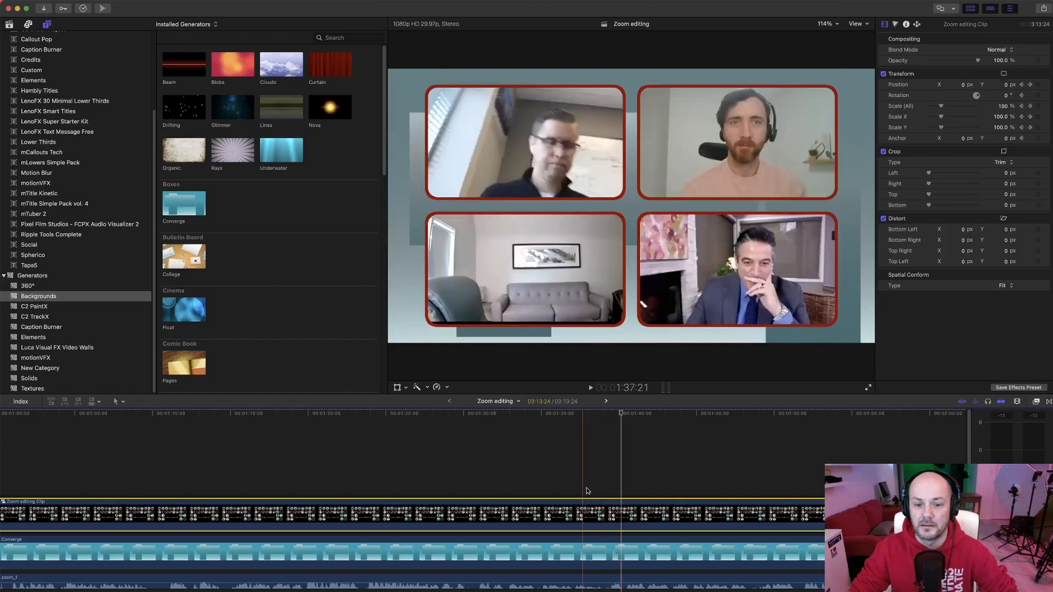
{"action": "key", "text": "space"}
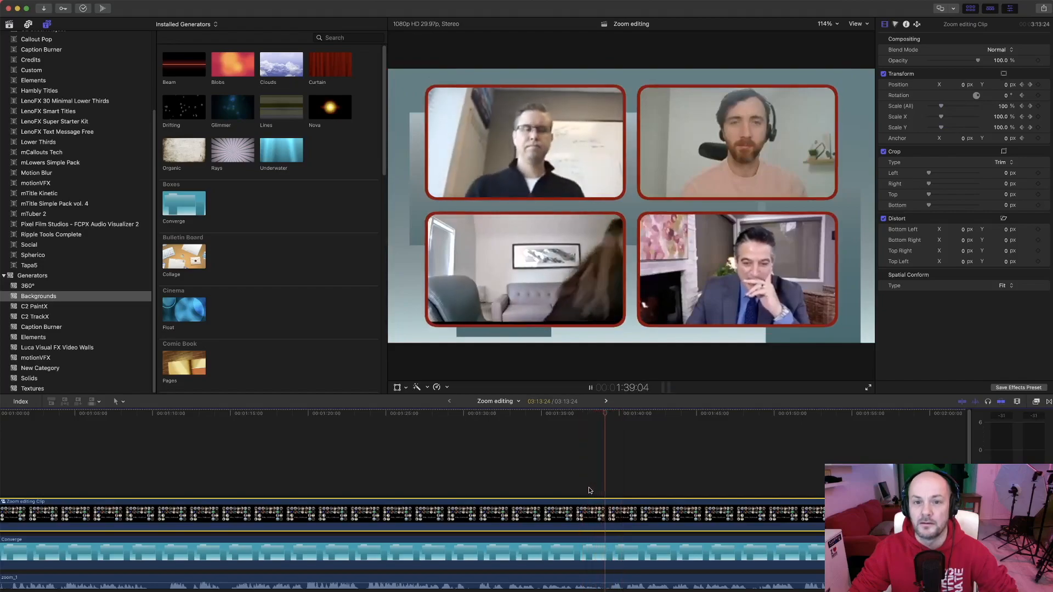
{"action": "key", "text": "space"}
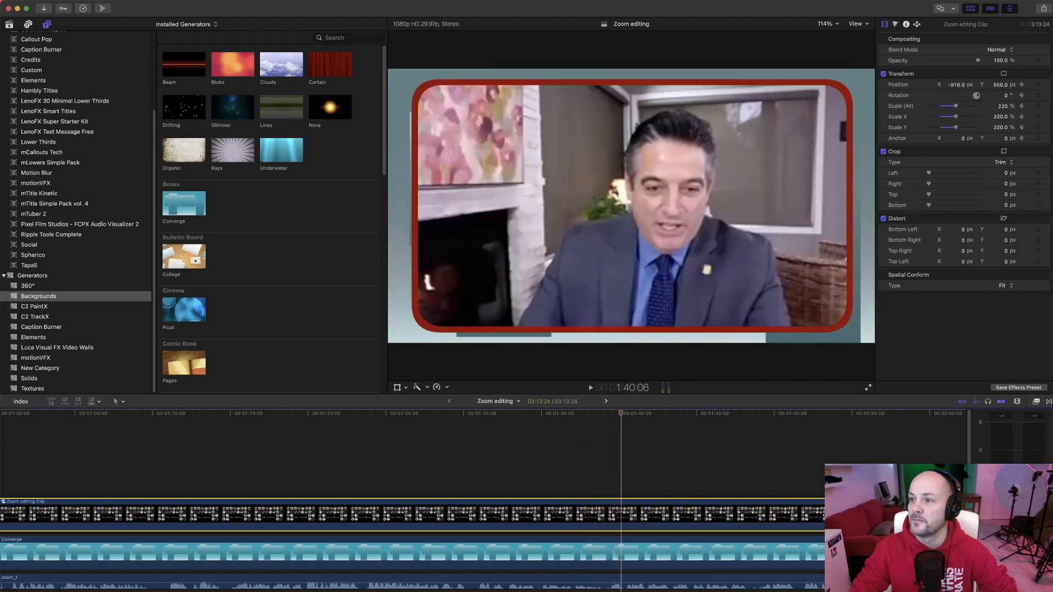
Step: Record the bottom-right values "-916 550" and "S 220" in the TextEdit note, and move the note out of the way
{"action": "left_click_drag", "start_coordinate": [1052, 144], "coordinate": [525, 198]}
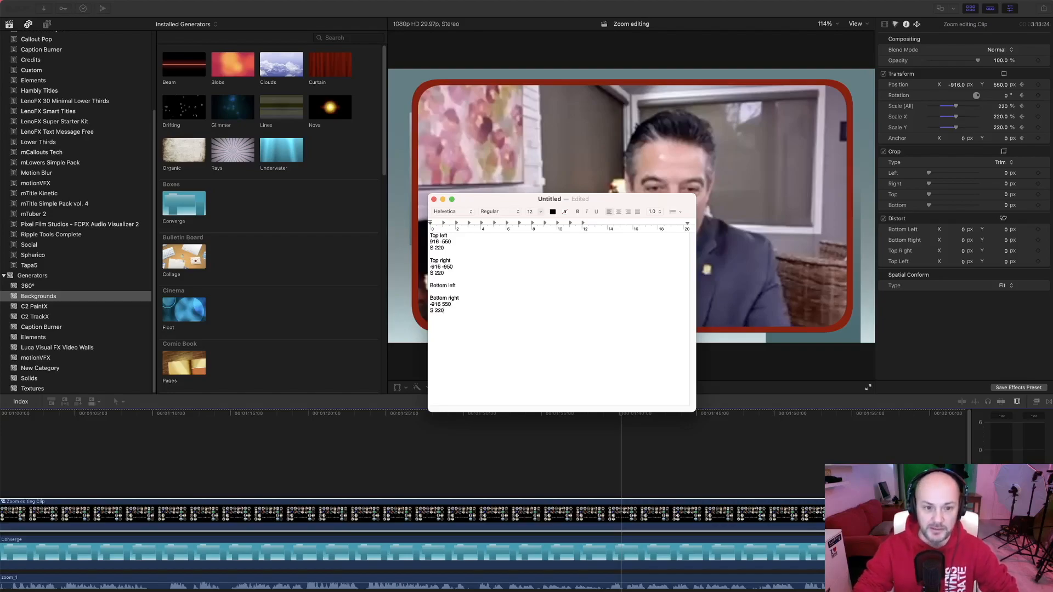
{"action": "left_click_drag", "start_coordinate": [500, 203], "coordinate": [1052, 208]}
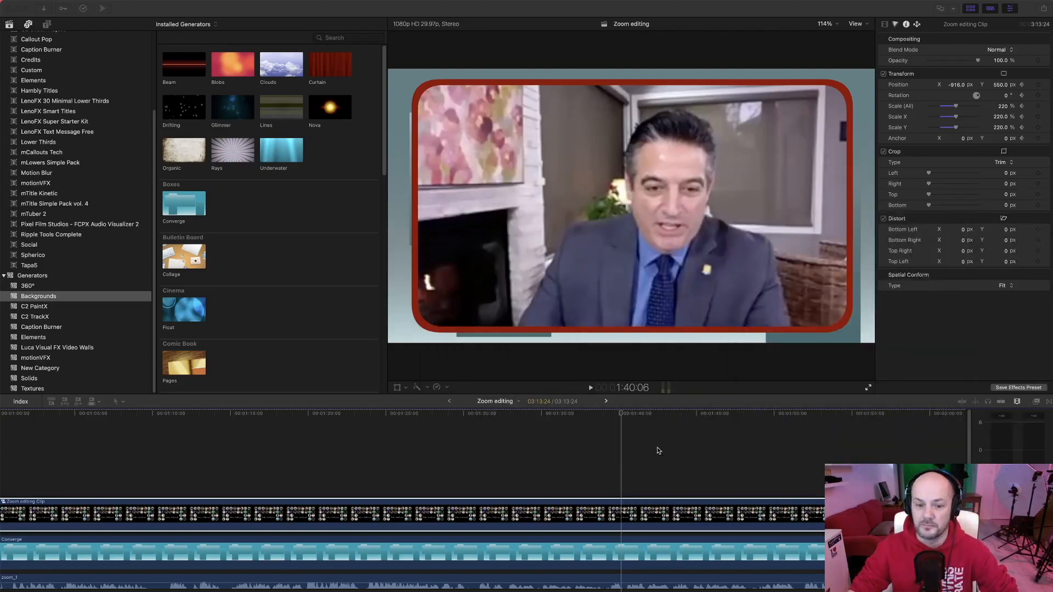
Step: Play on to find where the bottom-right speaker finishes and add Transform keyframes to the compound clip at 1:57:03
{"action": "left_click", "coordinate": [601, 483]}
{"action": "key", "text": "space"}
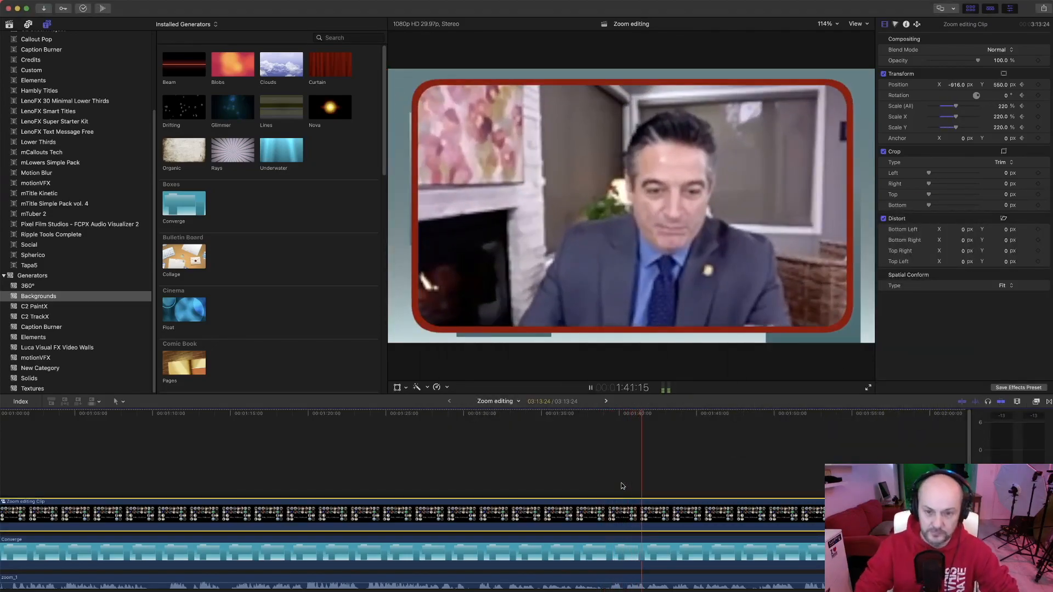
{"action": "scroll", "coordinate": [623, 485], "scroll_direction": "right", "scroll_amount": 5}
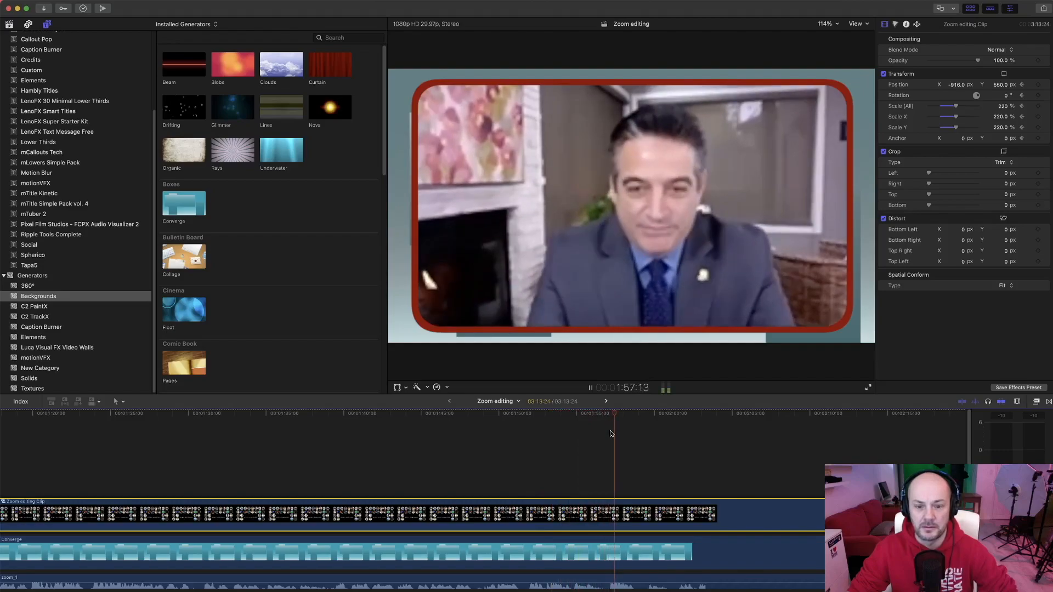
{"action": "key", "text": "space"}
{"action": "left_click_drag", "start_coordinate": [624, 418], "coordinate": [609, 419]}
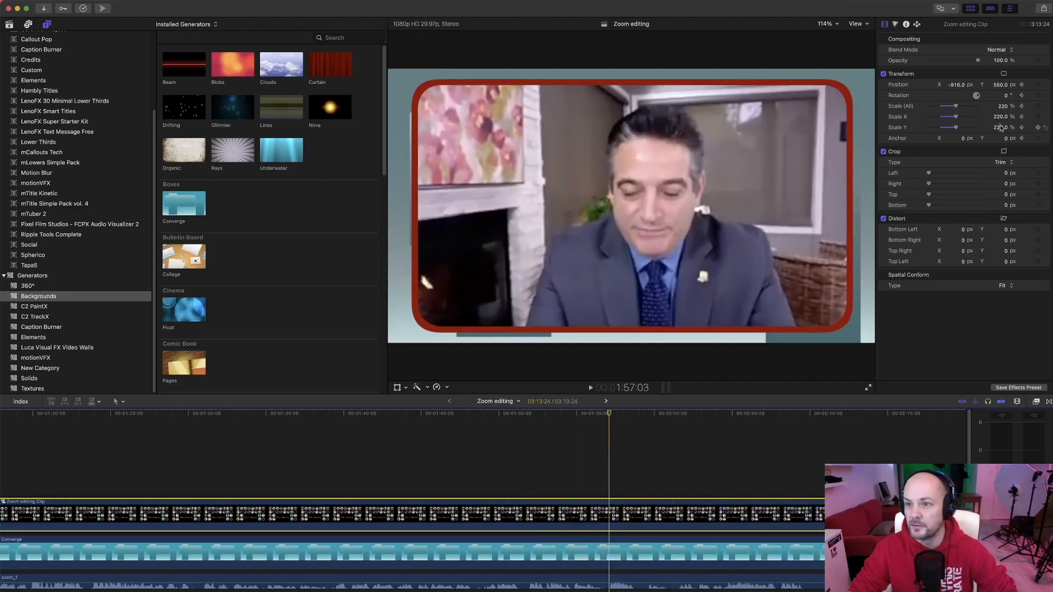
{"action": "left_click", "coordinate": [1037, 107]}
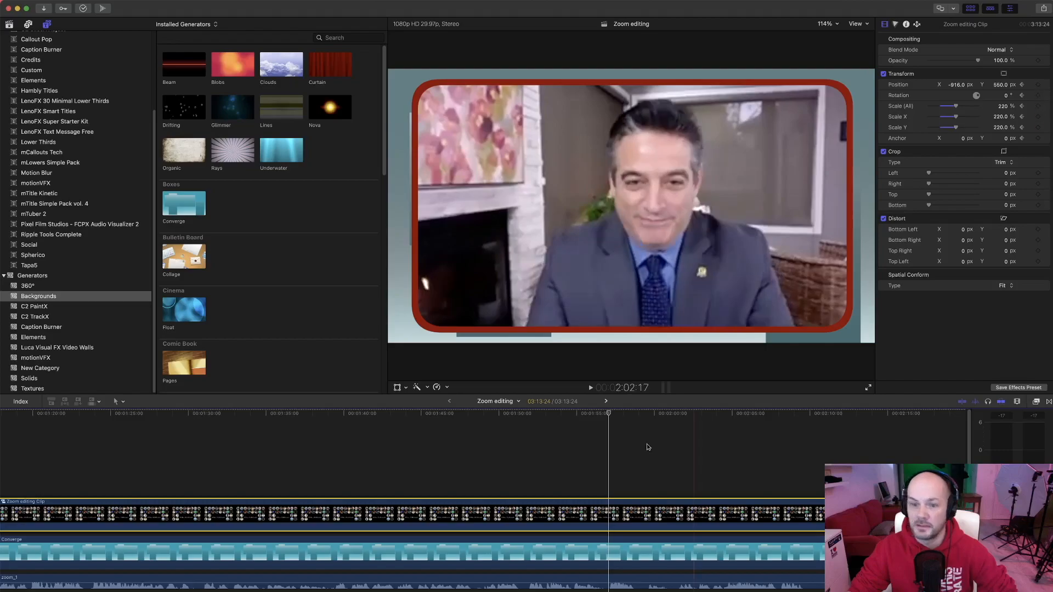
Step: At 1:57:04, return to the four-window view with Position X and Y at 0 px and Scale at 100%, and play across the cut
{"action": "key", "text": "Right"}
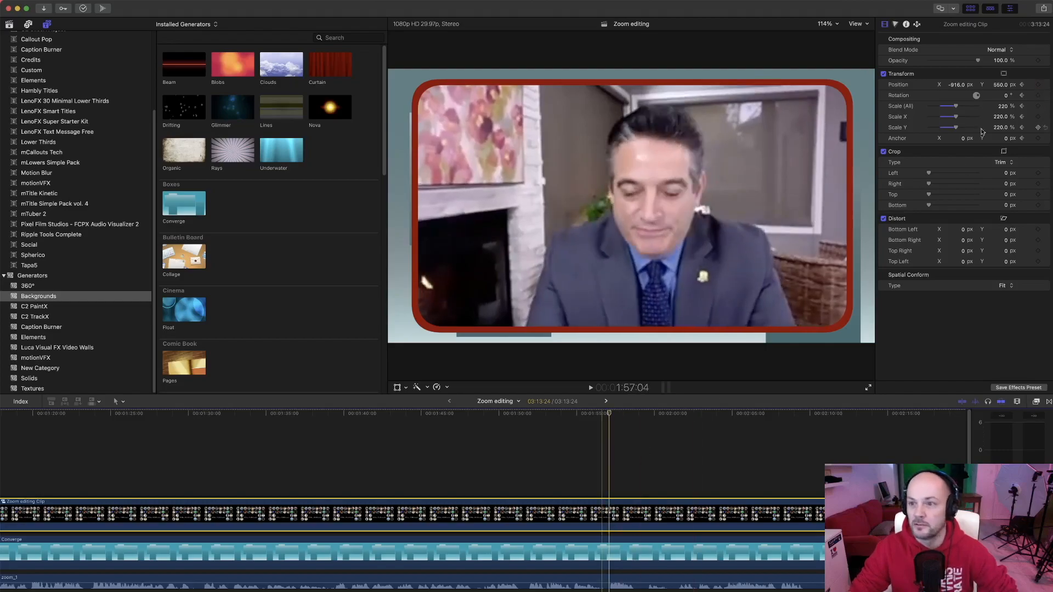
{"action": "left_click", "coordinate": [954, 85]}
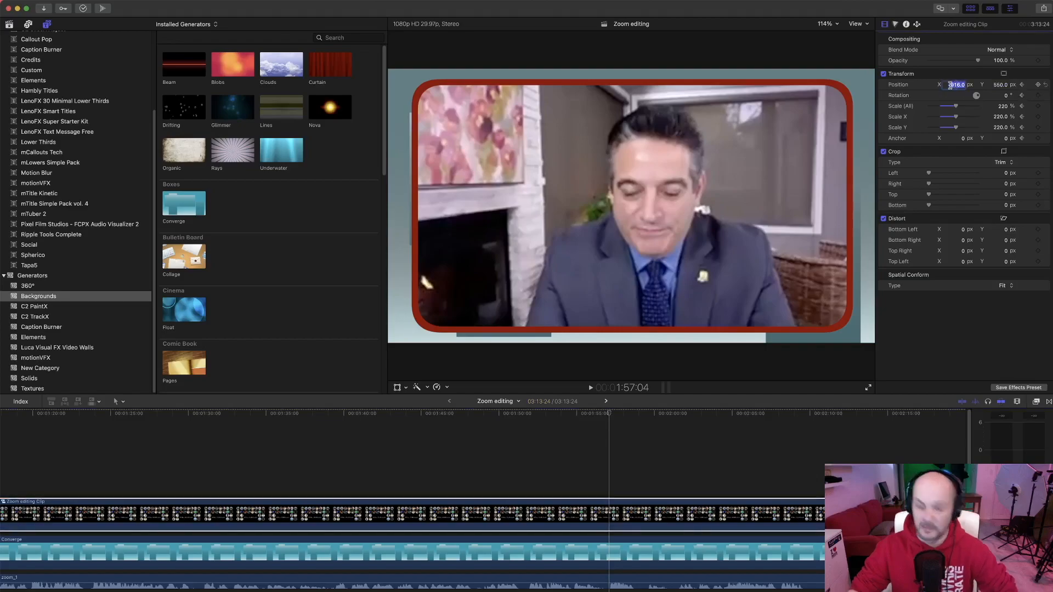
{"action": "type", "text": "0"}
{"action": "key", "text": "Tab"}
{"action": "type", "text": "0"}
{"action": "key", "text": "Tab"}
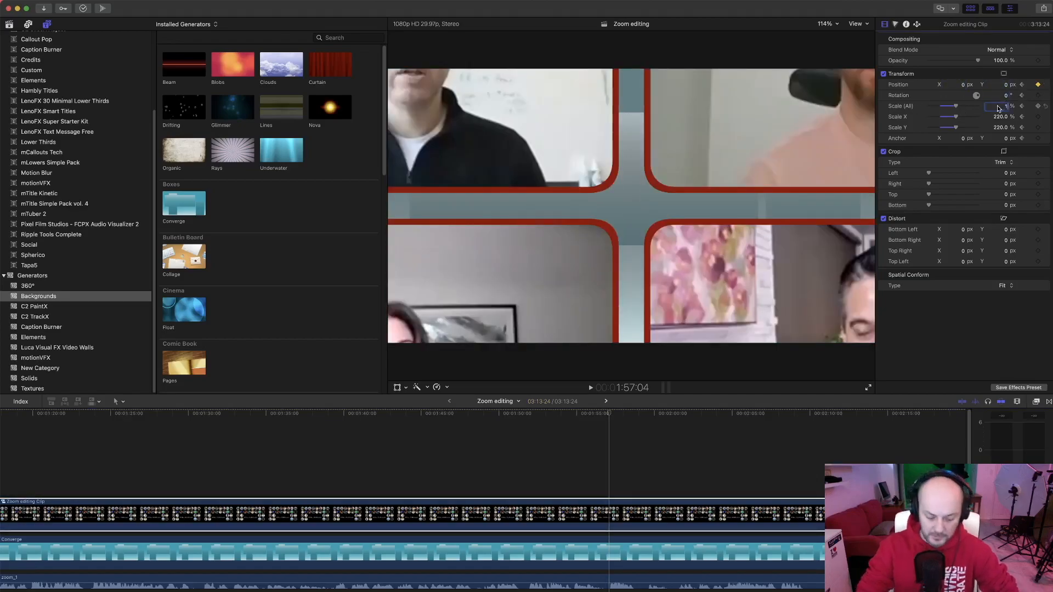
{"action": "key", "text": "Return"}
{"action": "left_click", "coordinate": [614, 430]}
{"action": "key", "text": "space"}
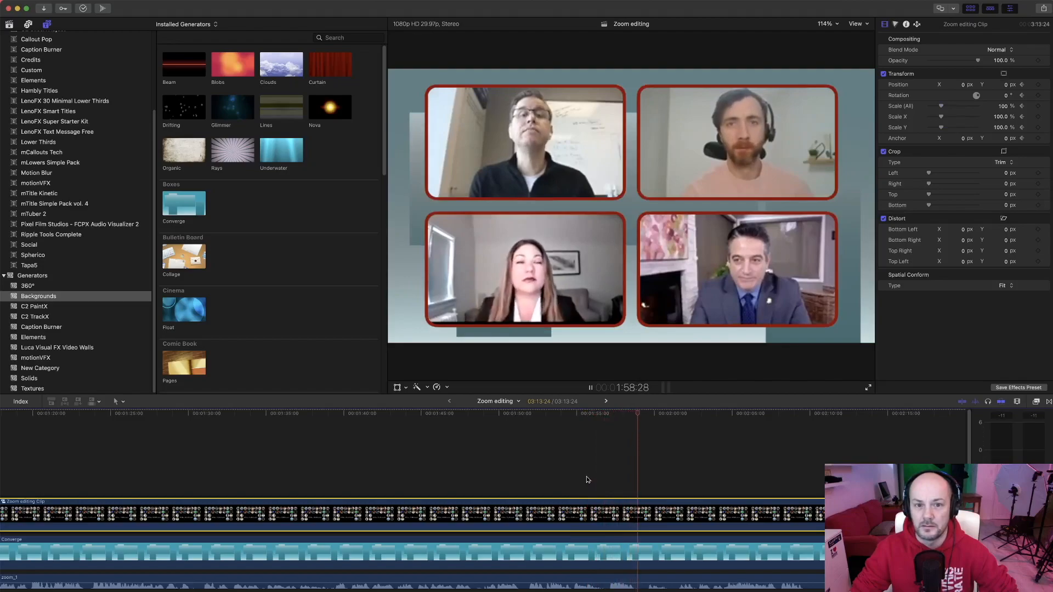
Step: Play on from about 2:00 to find where the bottom-left speaker's part starts and cut all layers at 2:09:21
{"action": "left_click", "coordinate": [688, 473]}
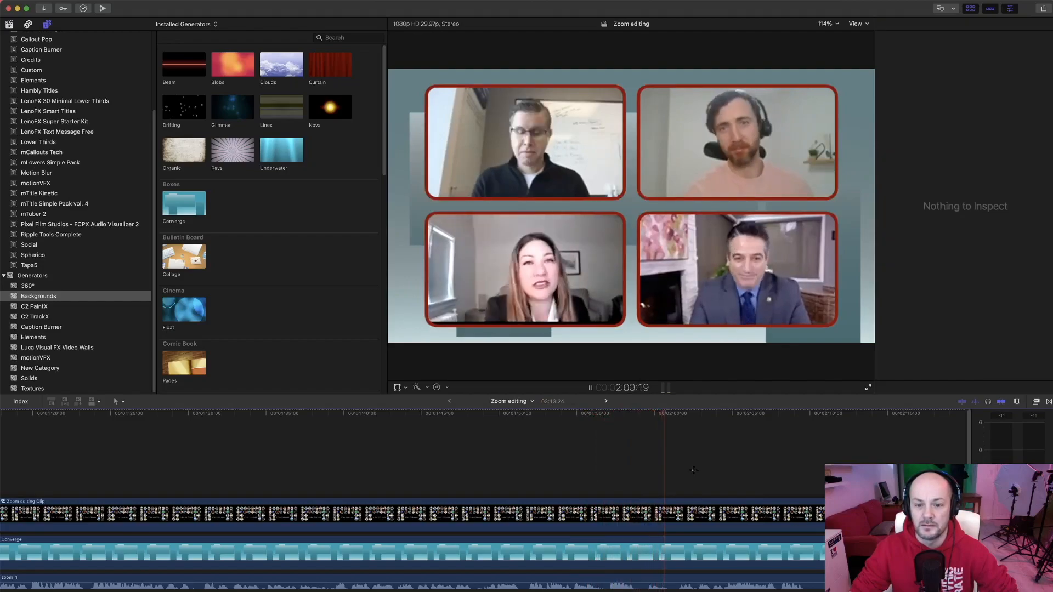
{"action": "scroll", "coordinate": [654, 461], "scroll_direction": "right", "scroll_amount": 3}
{"action": "key", "text": "space"}
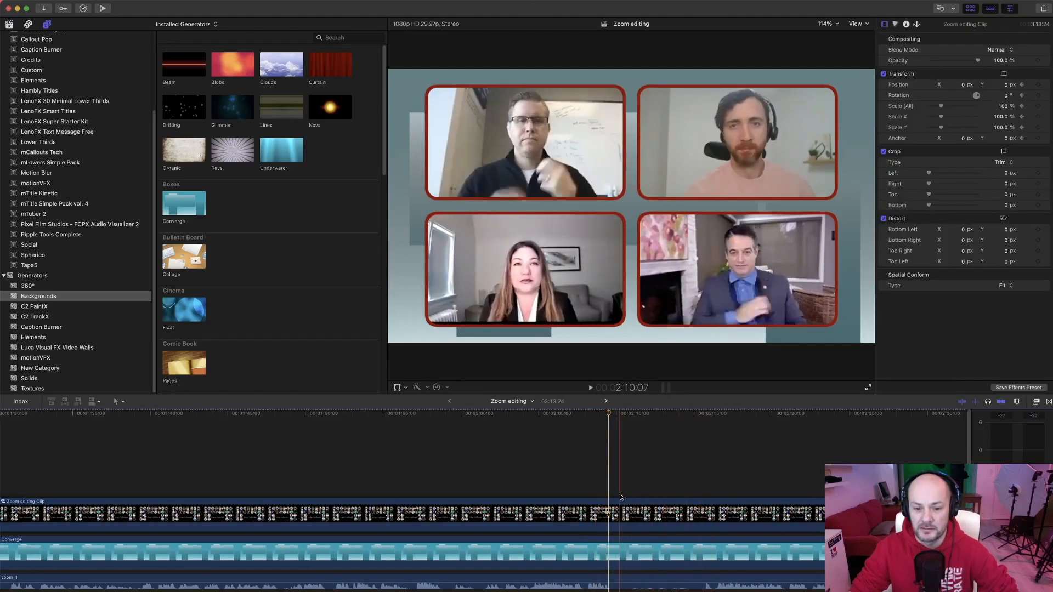
{"action": "left_click", "coordinate": [612, 415]}
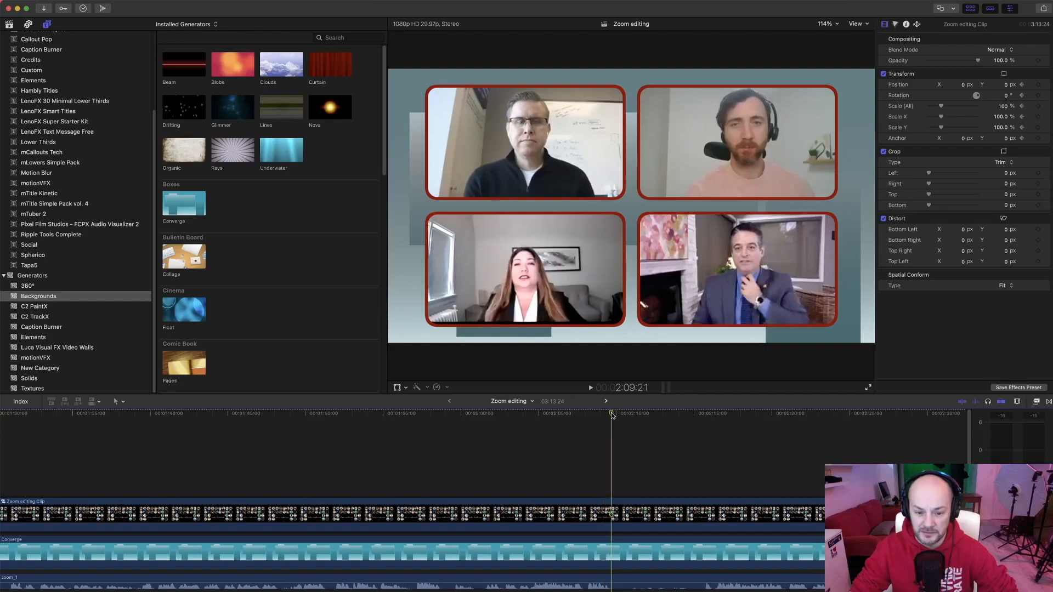
{"action": "key", "text": "super+b"}
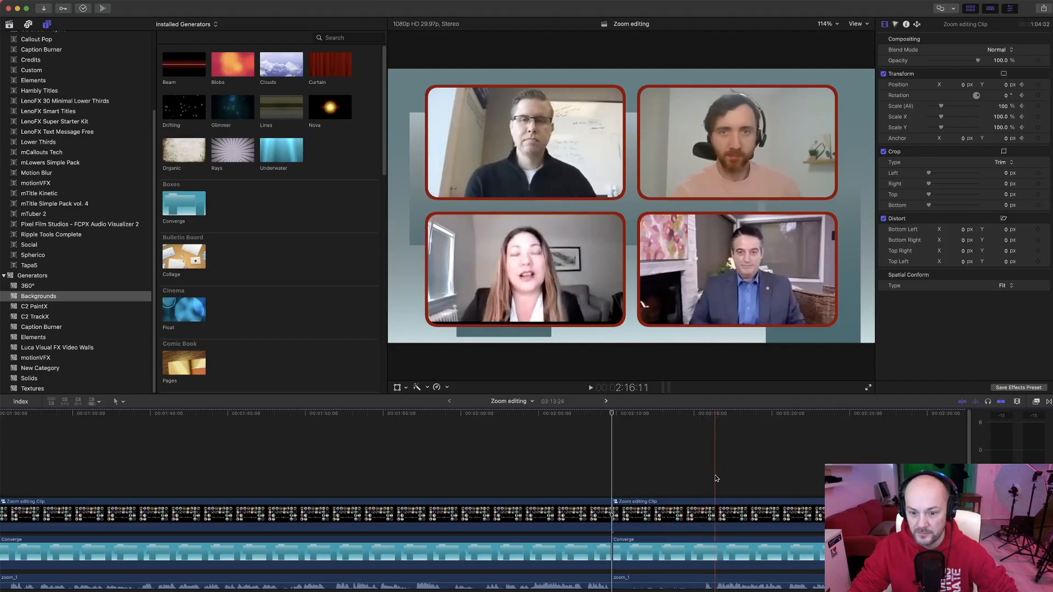
Step: Cut all layers again about six seconds after the first cut and delete the section in between, closing the gap
{"action": "key", "text": "super+b"}
{"action": "left_click", "coordinate": [680, 571]}
{"action": "key", "text": "BackSpace"}
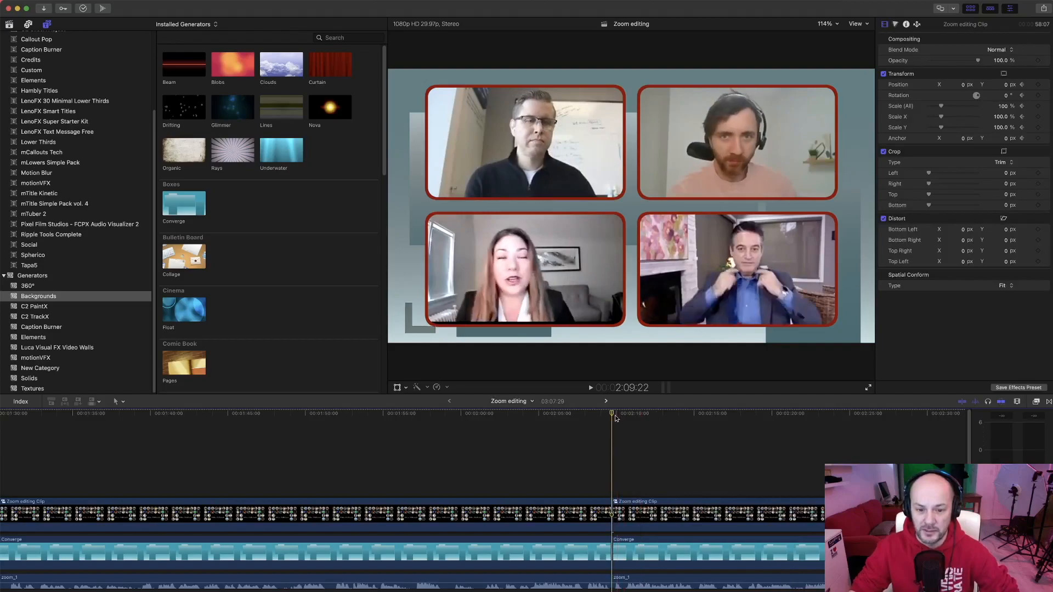
Step: Select the compound clip after the 2:09:22 cut and play across the join several times to check the transition
{"action": "left_click", "coordinate": [668, 513]}
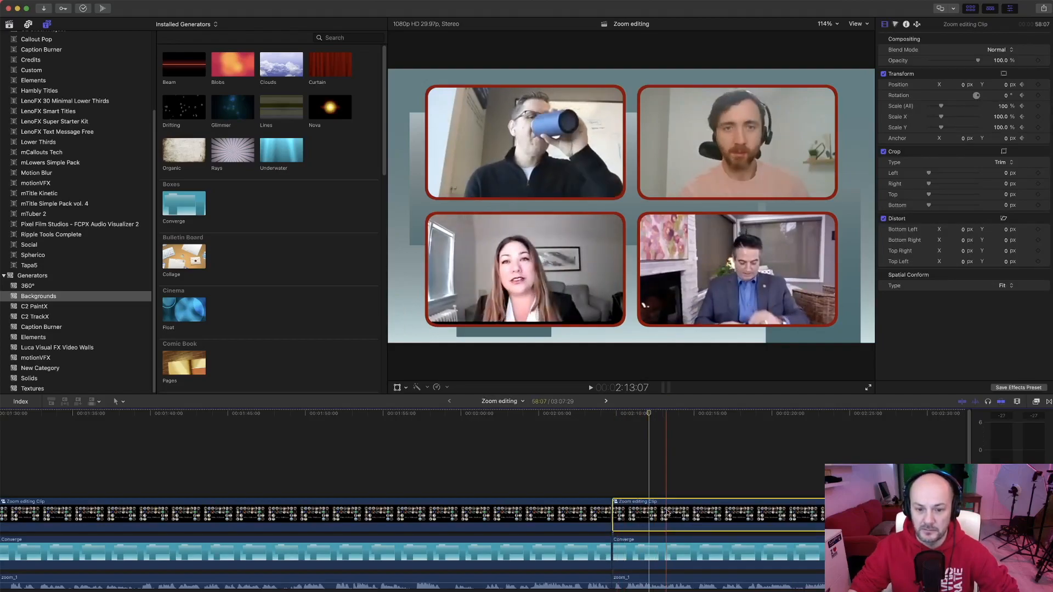
{"action": "key", "text": "Up"}
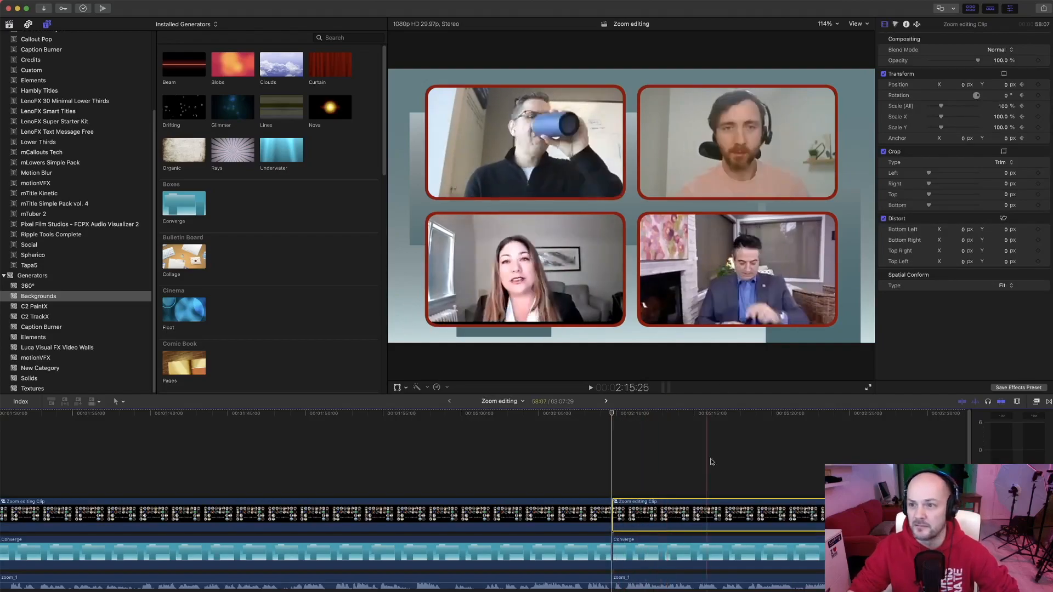
{"action": "key", "text": "space"}
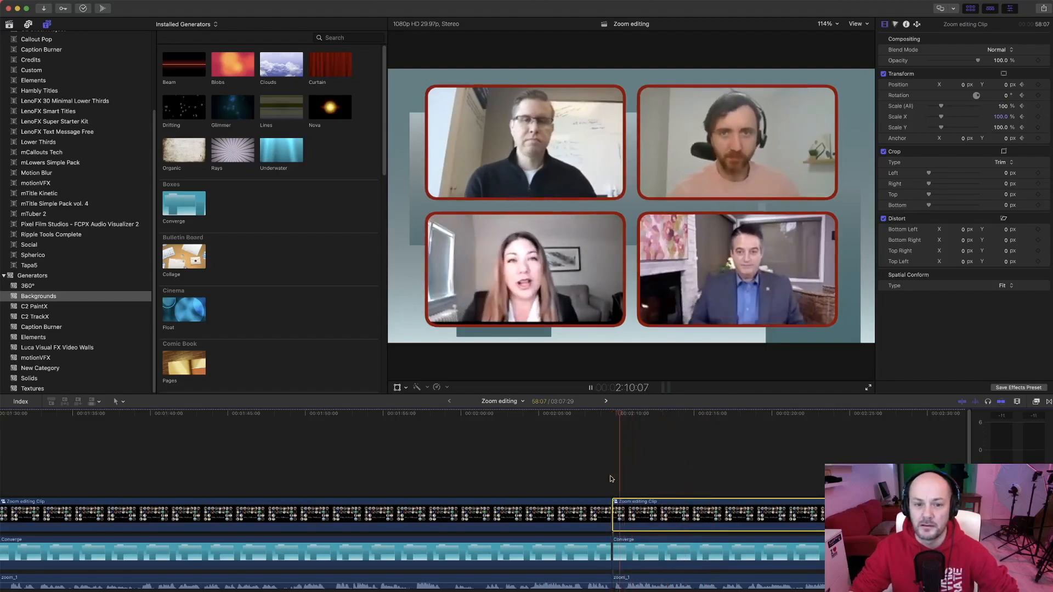
{"action": "key", "text": "space"}
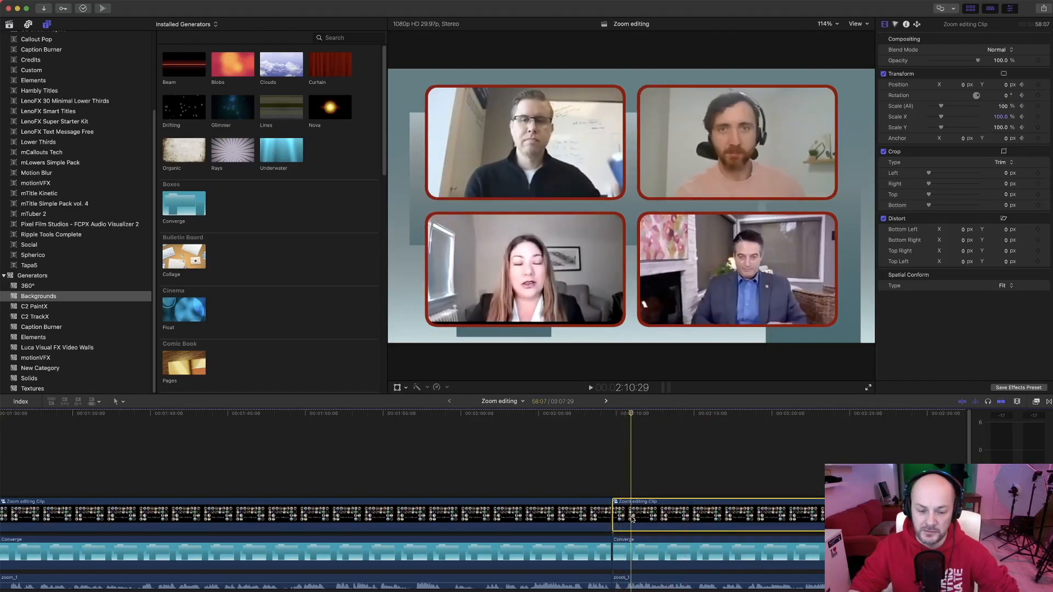
{"action": "key", "text": "Up"}
{"action": "key", "text": "space"}
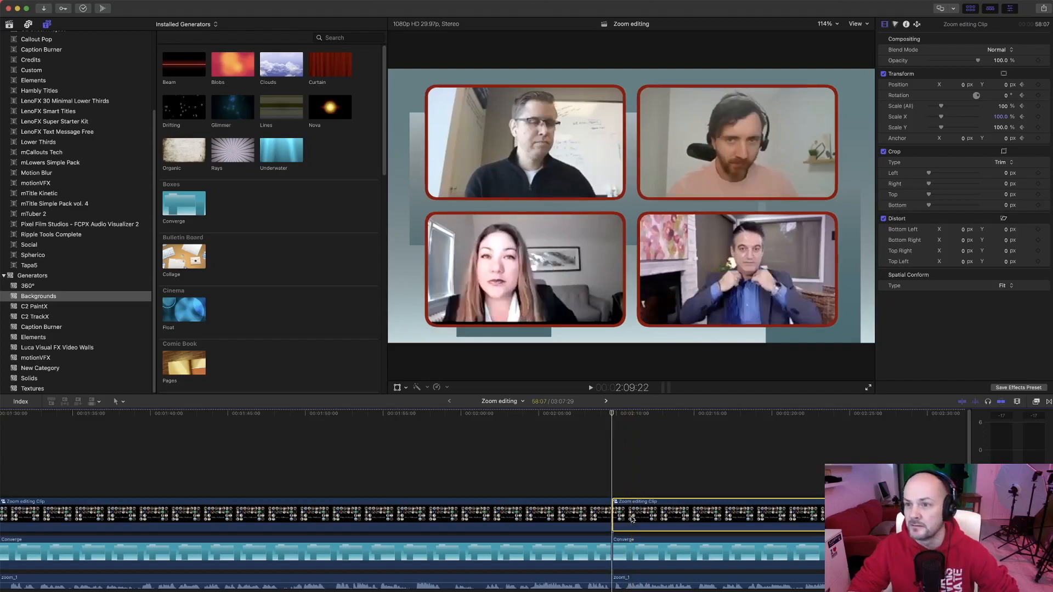
{"action": "key", "text": "Up"}
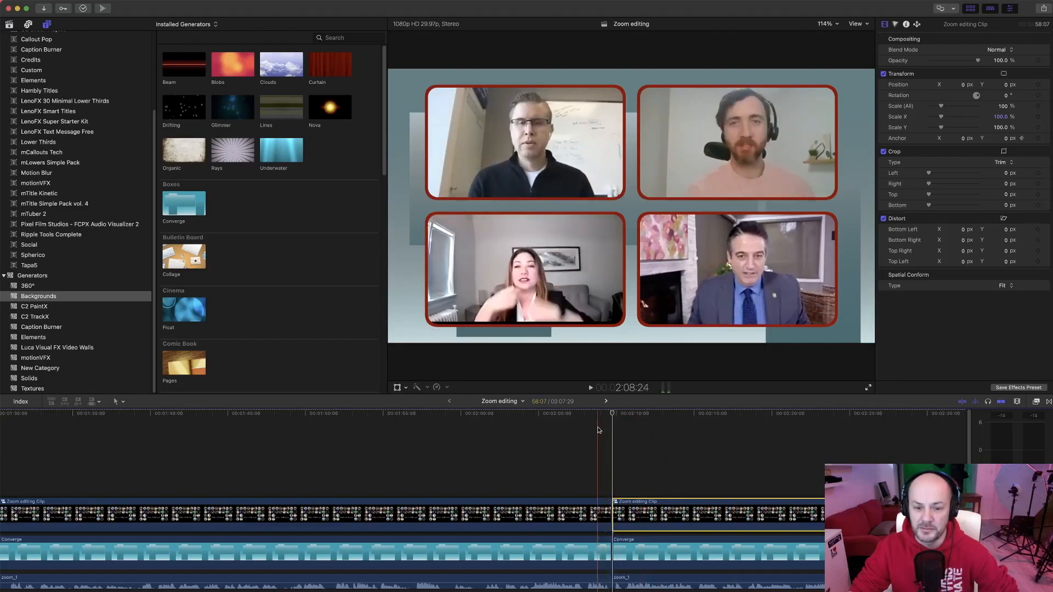
{"action": "key", "text": "space"}
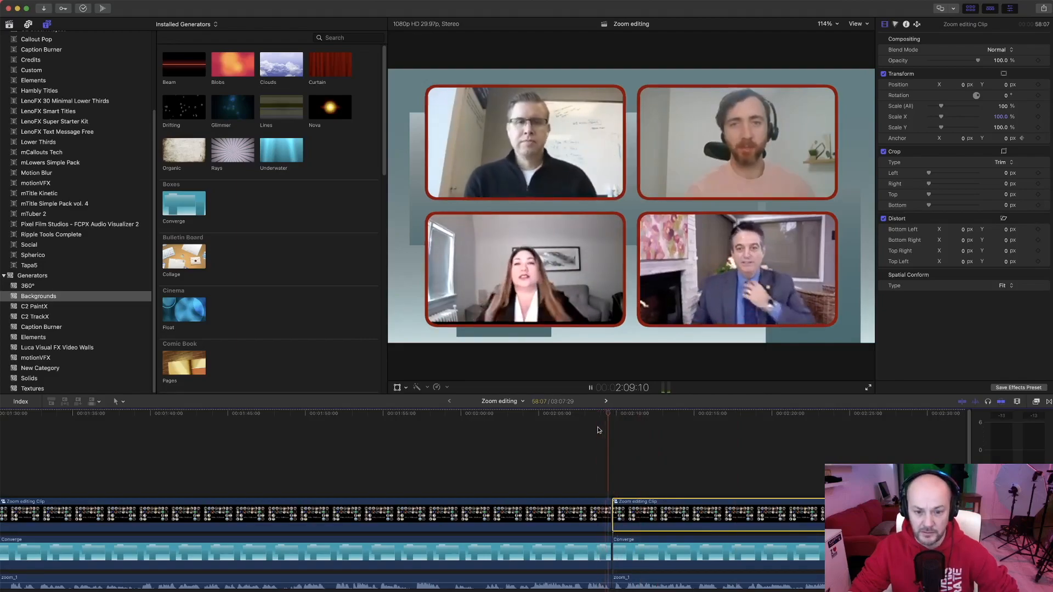
{"action": "key", "text": "space"}
Step: Set the compound clip's Scale to 220% from 2:09:23 and bring the TextEdit note with the recorded values over the viewer
{"action": "key", "text": "Up"}
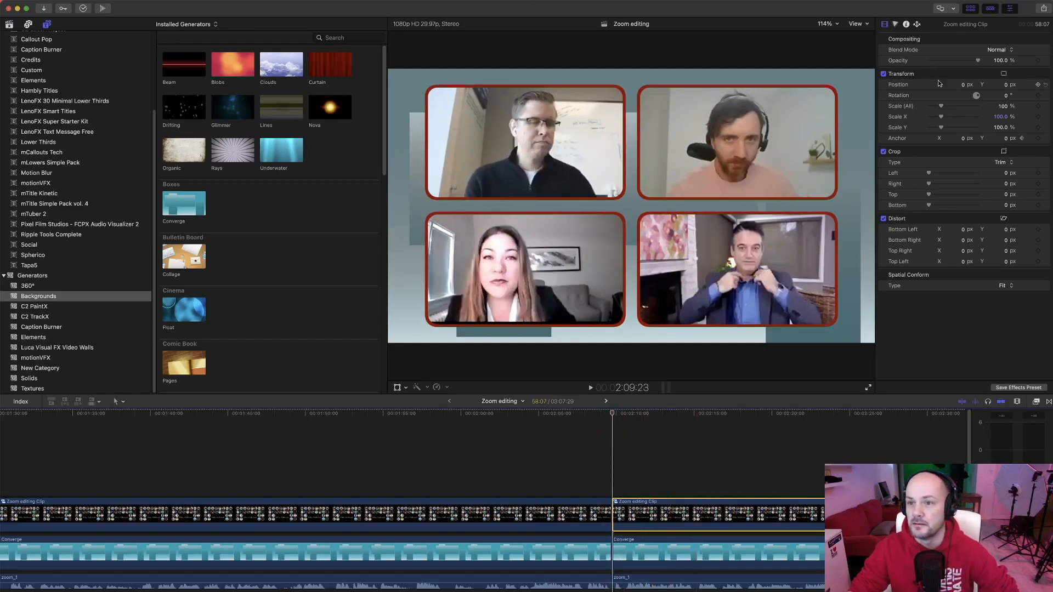
{"action": "left_click", "coordinate": [996, 106]}
{"action": "type", "text": "22"}
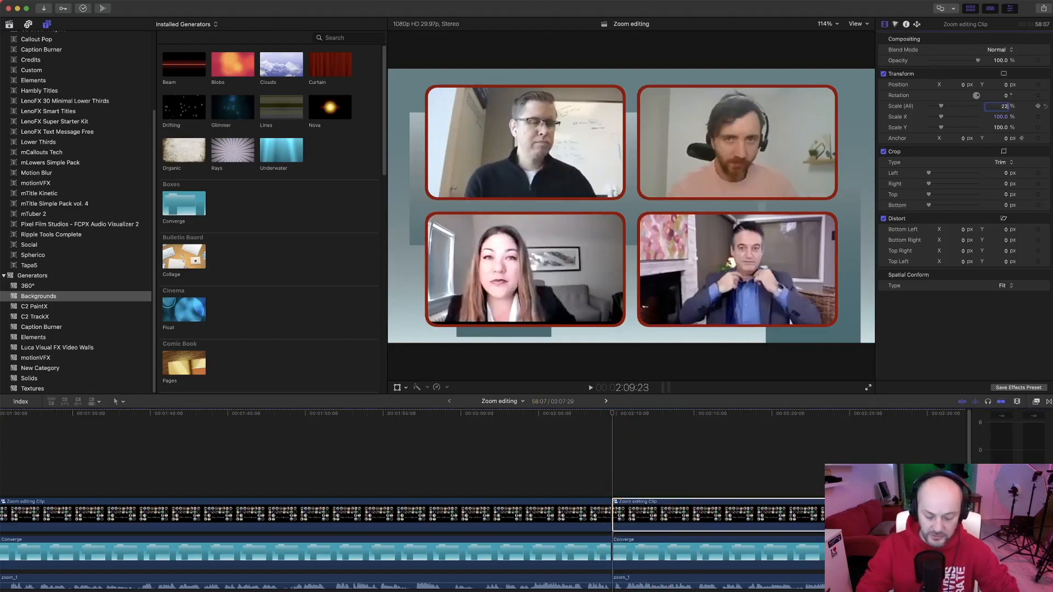
{"action": "type", "text": "0"}
{"action": "key", "text": "Return"}
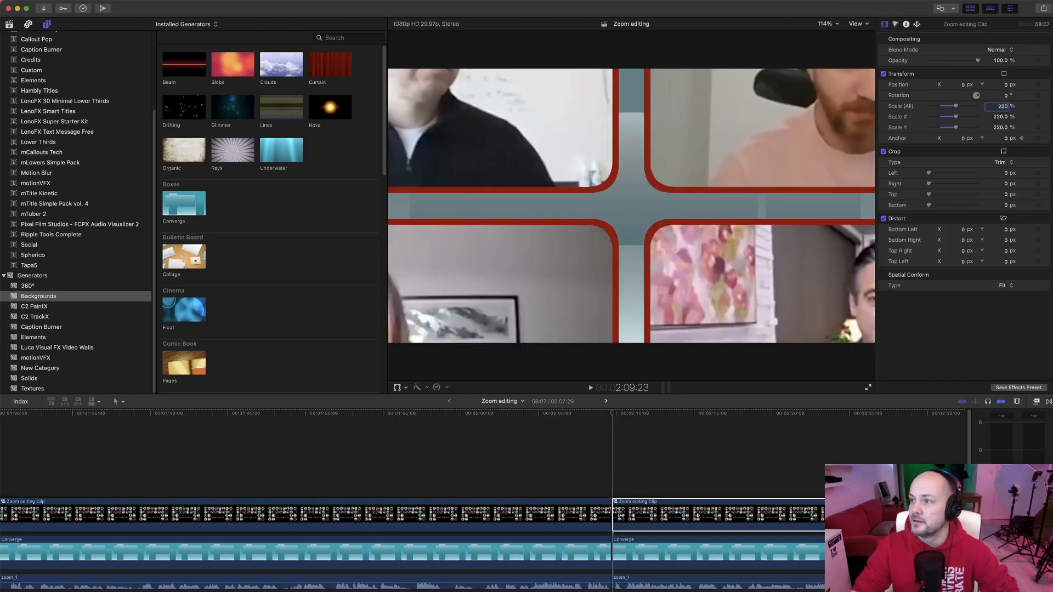
{"action": "key", "text": "super+Tab"}
{"action": "left_click_drag", "start_coordinate": [823, 199], "coordinate": [681, 172]}
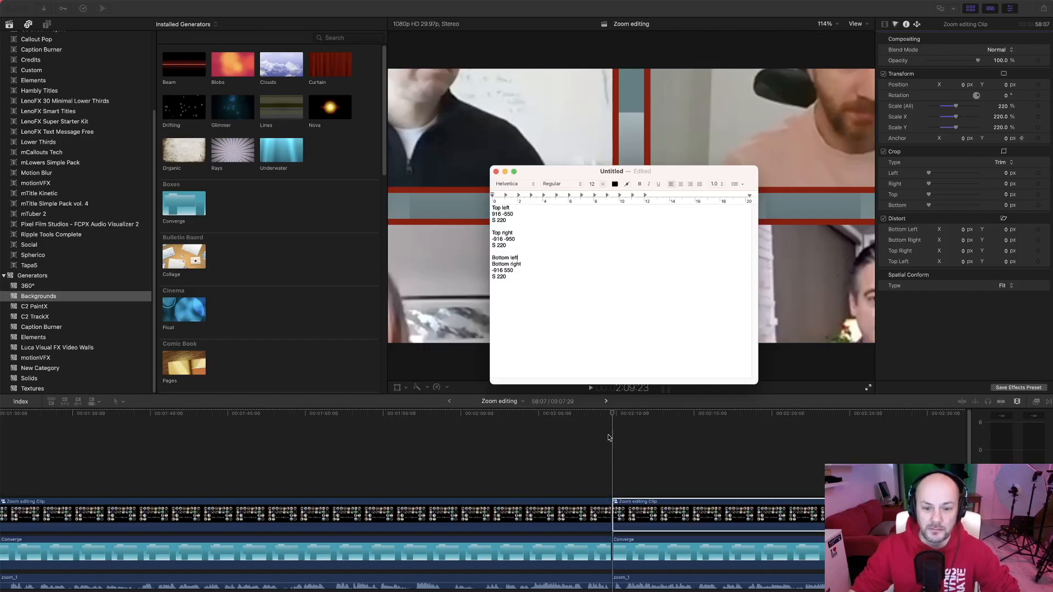
Step: Frame the bottom-left speaker with Position X 916 px and Y 550 px, and play across the cut
{"action": "left_click", "coordinate": [398, 387]}
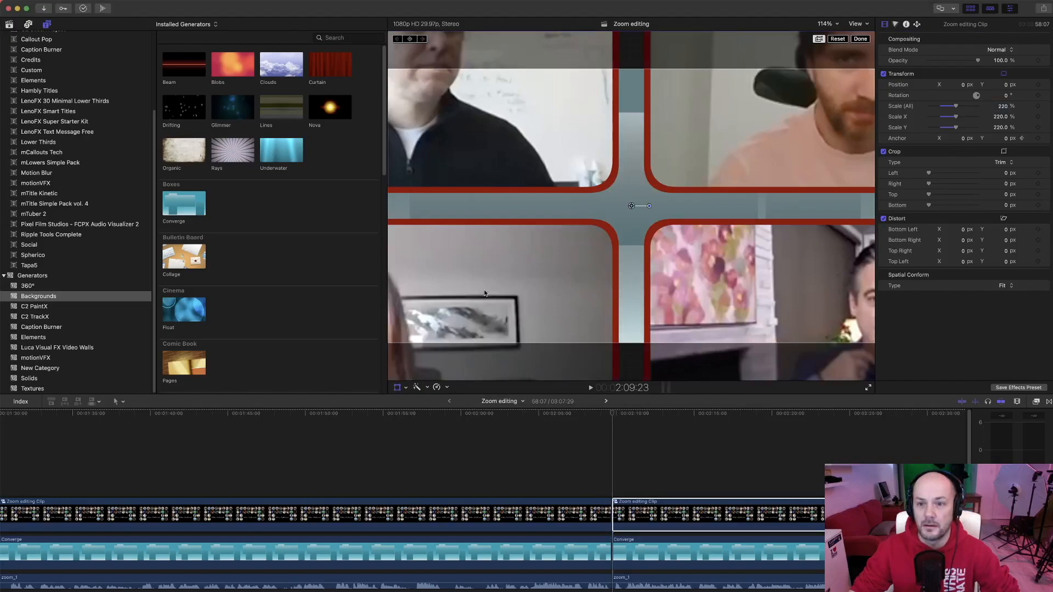
{"action": "left_click_drag", "start_coordinate": [485, 295], "coordinate": [705, 158]}
{"action": "left_click", "coordinate": [955, 85]}
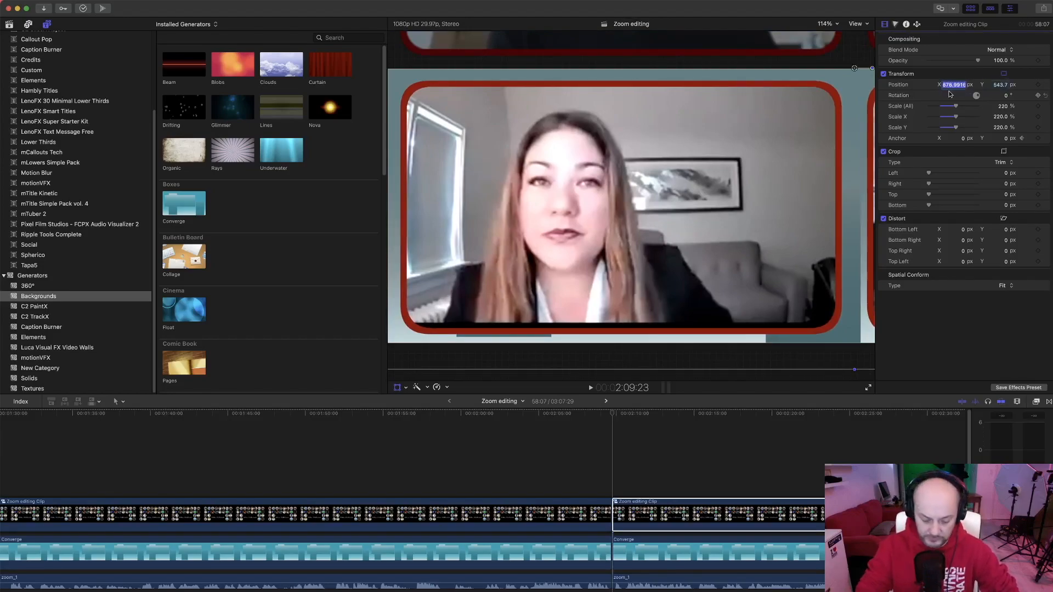
{"action": "type", "text": "916"}
{"action": "key", "text": "Return"}
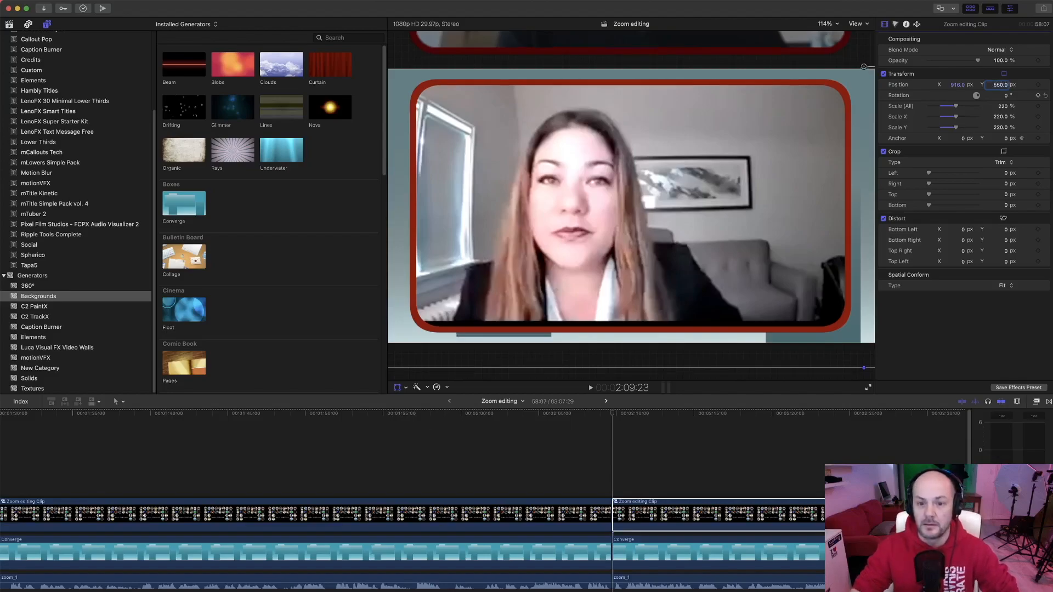
{"action": "left_click", "coordinate": [397, 387]}
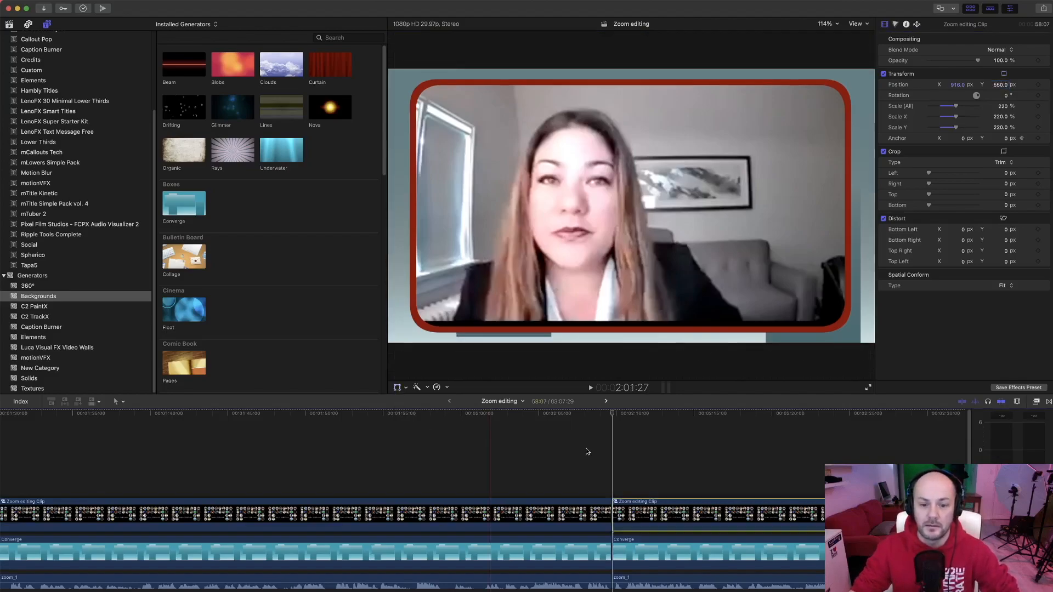
{"action": "key", "text": "space"}
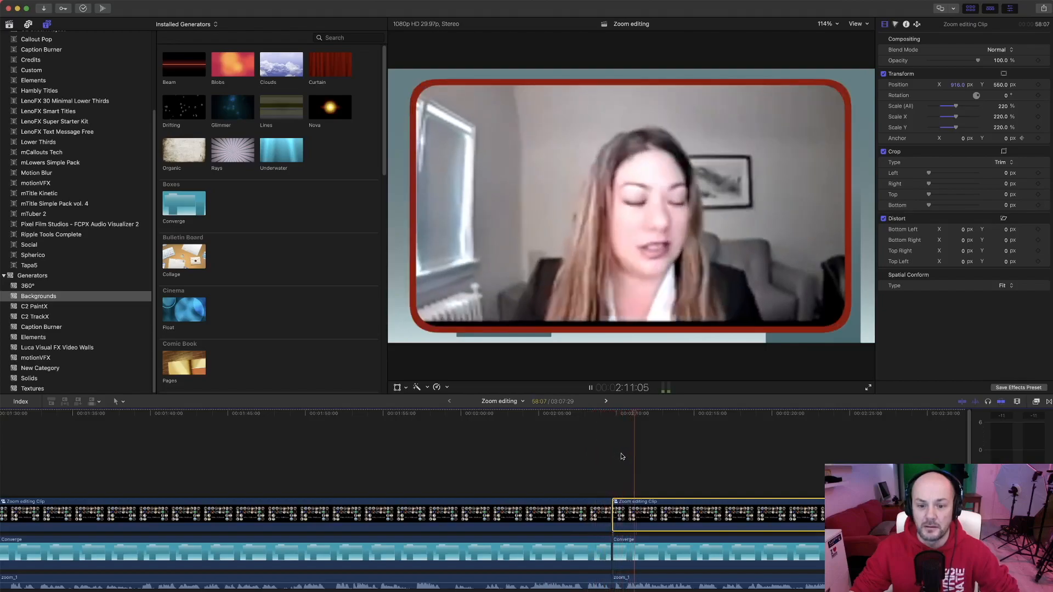
{"action": "key", "text": "space"}
Step: Switch to the TextEdit note and record "916 550" and "S220" under Bottom left
{"action": "key", "text": "super+Tab"}
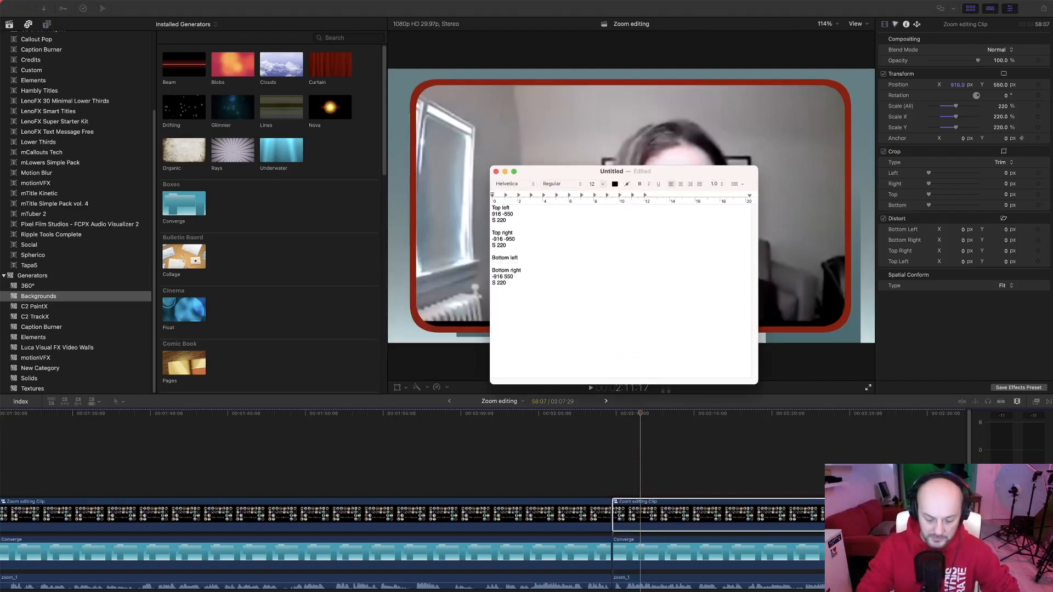
{"action": "type", "text": "0"}
{"action": "key", "text": "Return"}
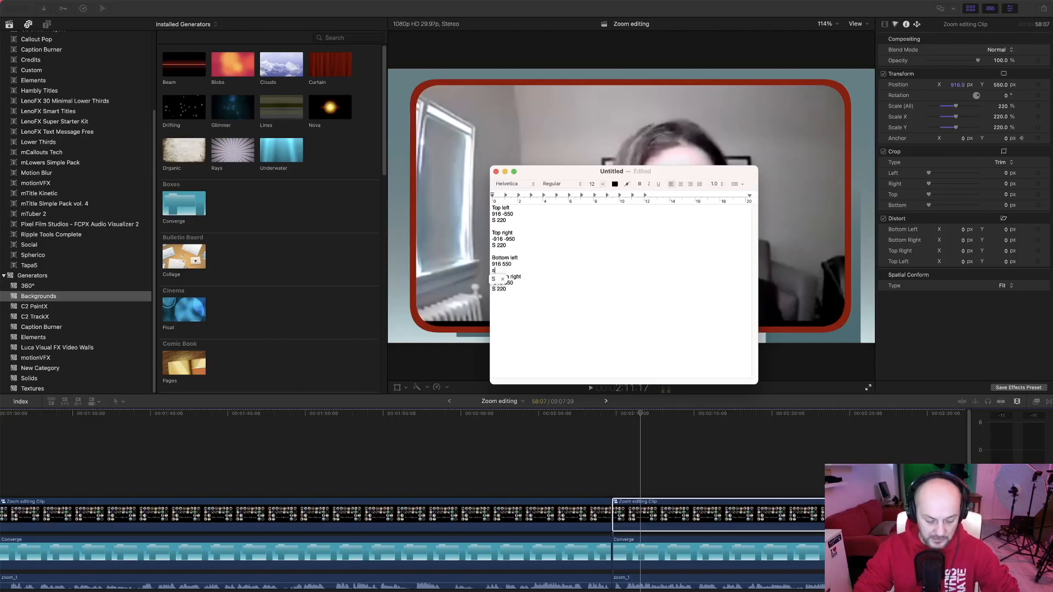
{"action": "type", "text": "s220"}
{"action": "key", "text": "Return"}
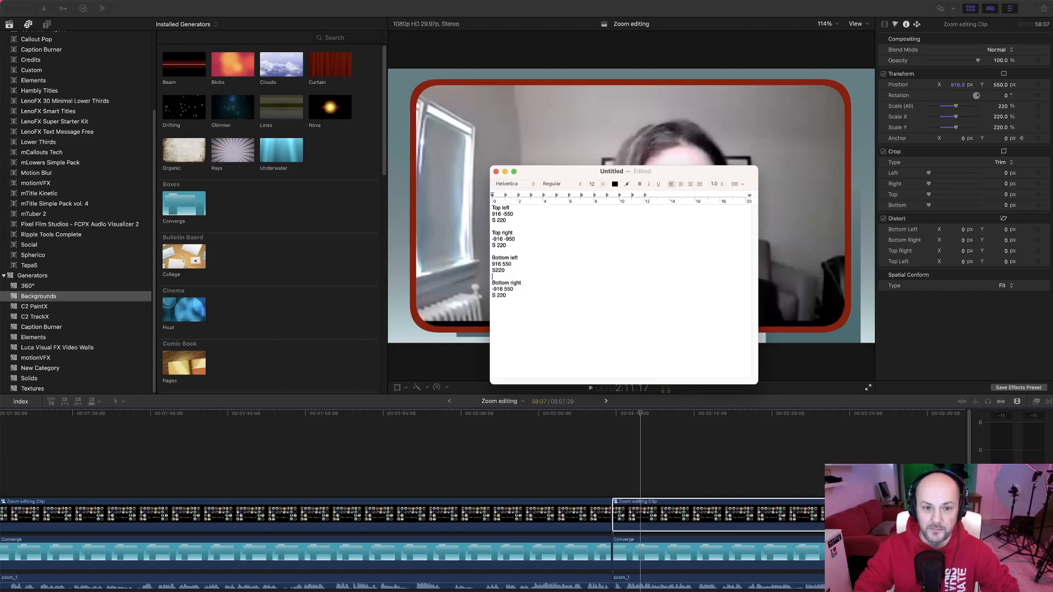
Step: Open the compound clip in Final Cut Pro, set Drop Zone 3's Pan Within Y to 56.3, and return to the Zoom editing project
{"action": "left_click", "coordinate": [616, 484]}
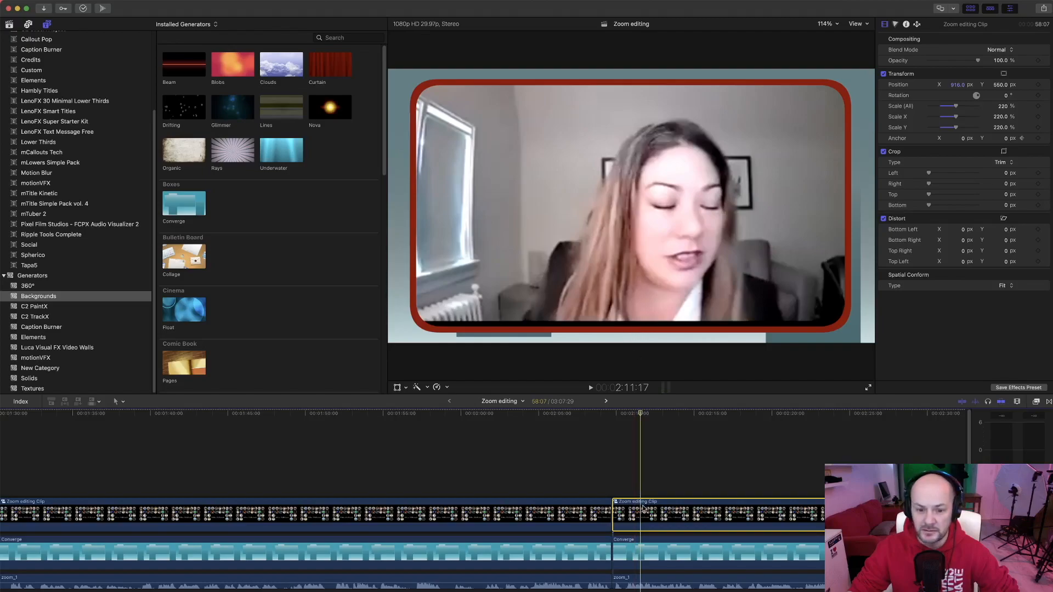
{"action": "double_click", "coordinate": [576, 512]}
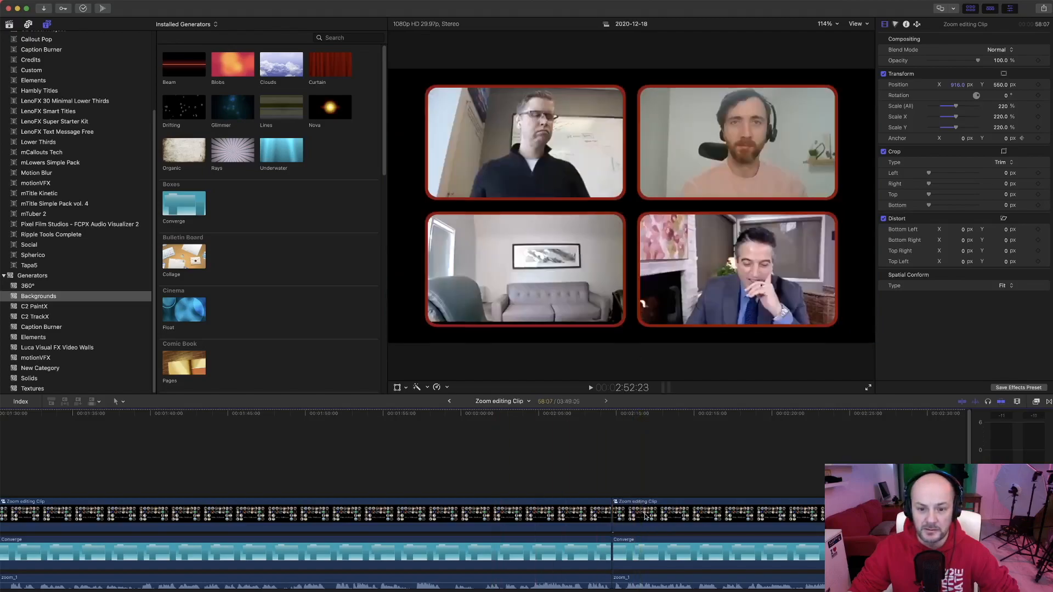
{"action": "left_click", "coordinate": [669, 520]}
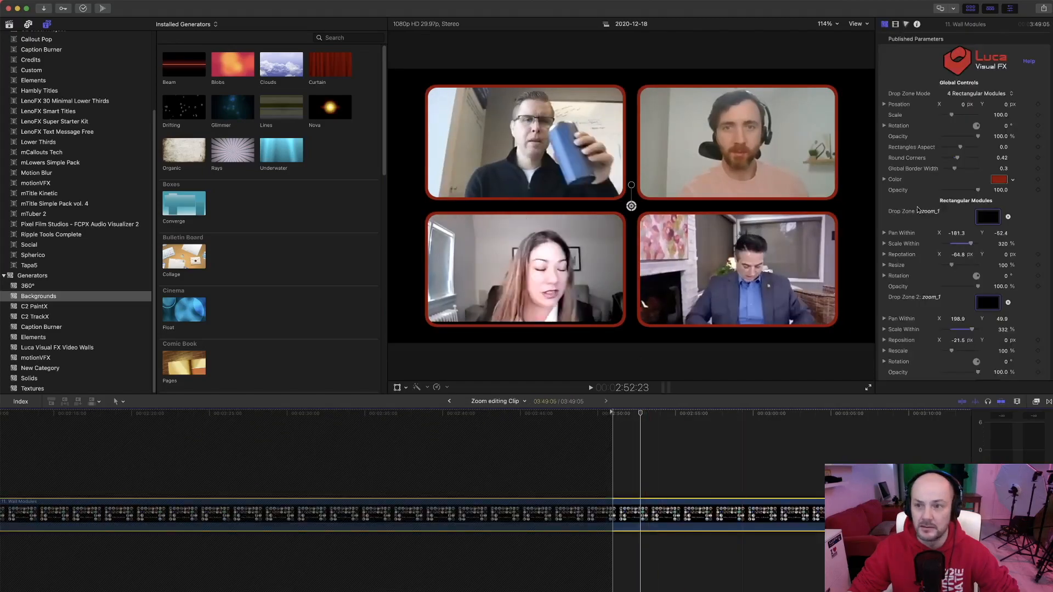
{"action": "scroll", "coordinate": [1026, 291], "scroll_direction": "down", "scroll_amount": 4}
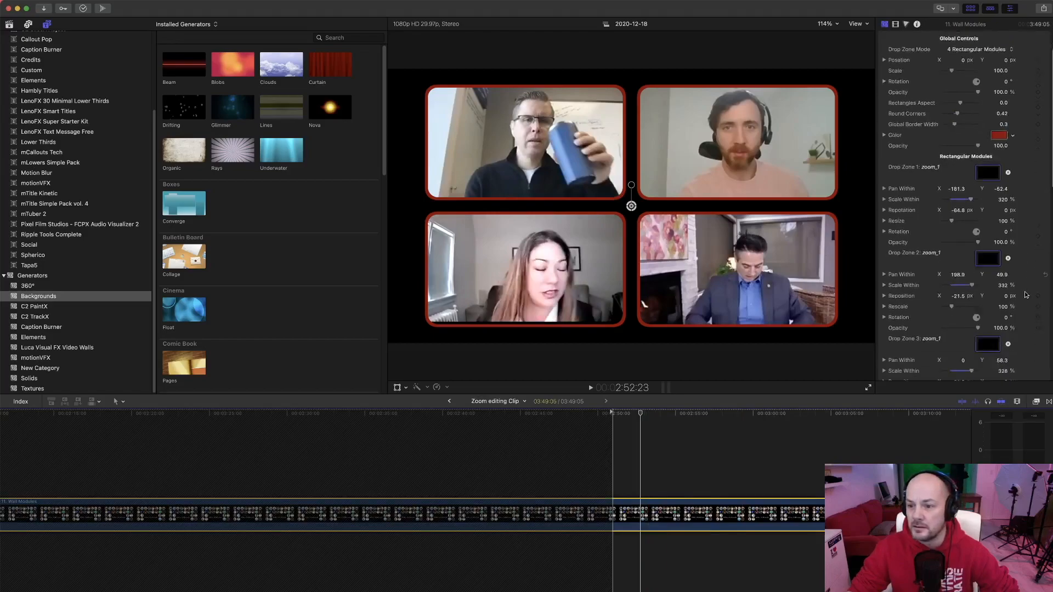
{"action": "left_click", "coordinate": [1001, 330]}
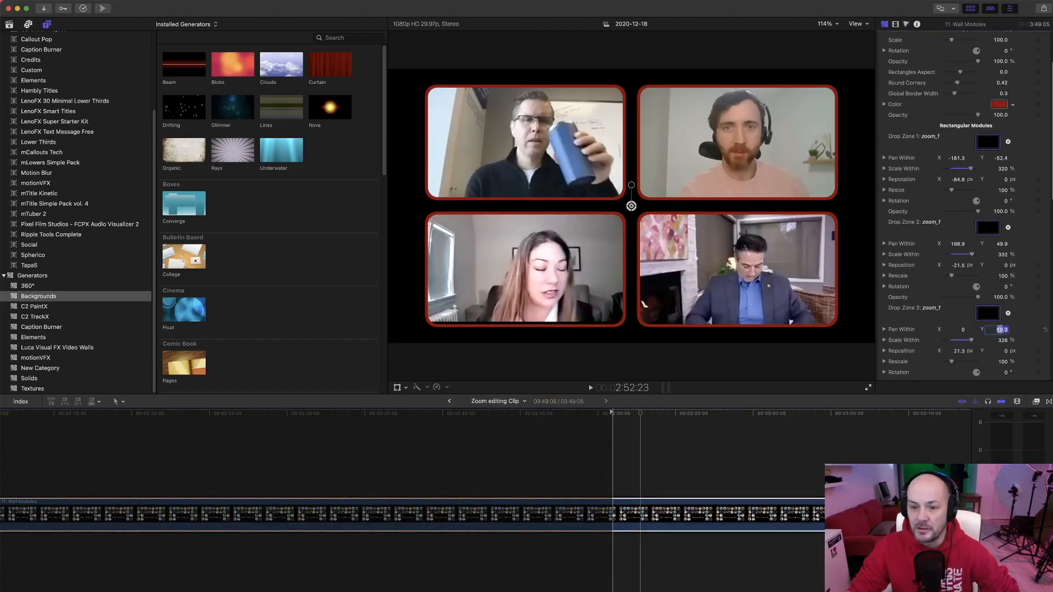
{"action": "key", "text": "Down"}
{"action": "key", "text": "Down"}
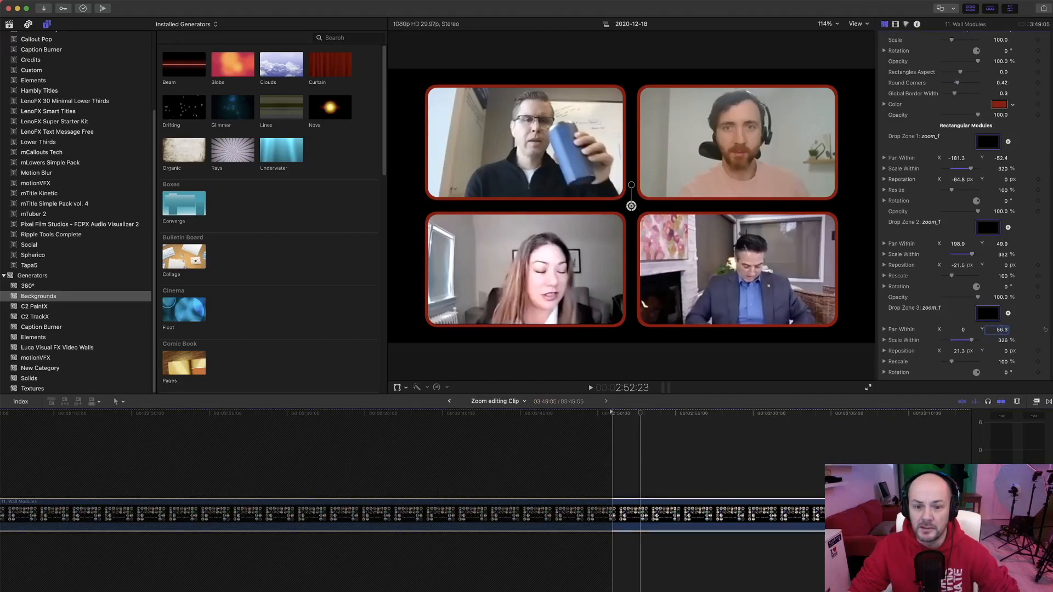
{"action": "key", "text": "Return"}
{"action": "left_click", "coordinate": [450, 401]}
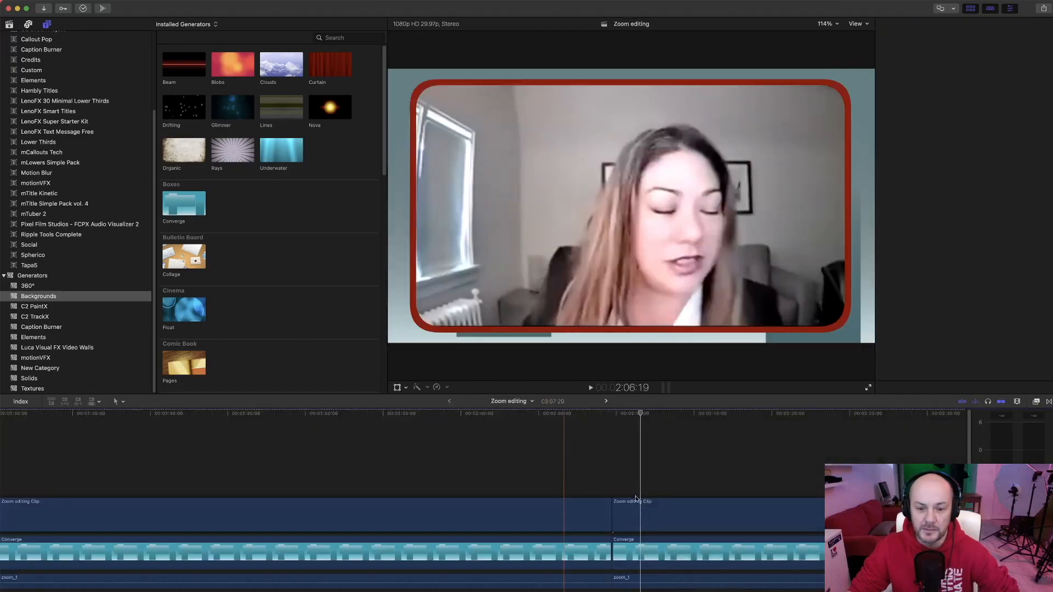
Step: Play across the cut to the bottom-left speaker and on to 2:16:01 to check the framing and speech
{"action": "left_click", "coordinate": [594, 486]}
{"action": "key", "text": "space"}
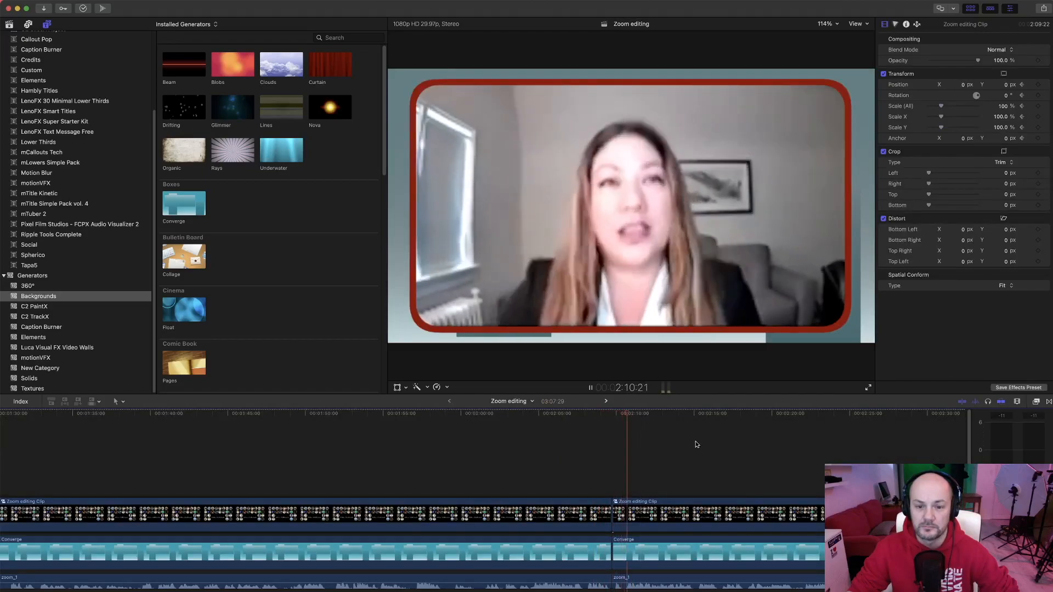
{"action": "key", "text": "l"}
{"action": "scroll", "coordinate": [688, 443], "scroll_direction": "right", "scroll_amount": 5}
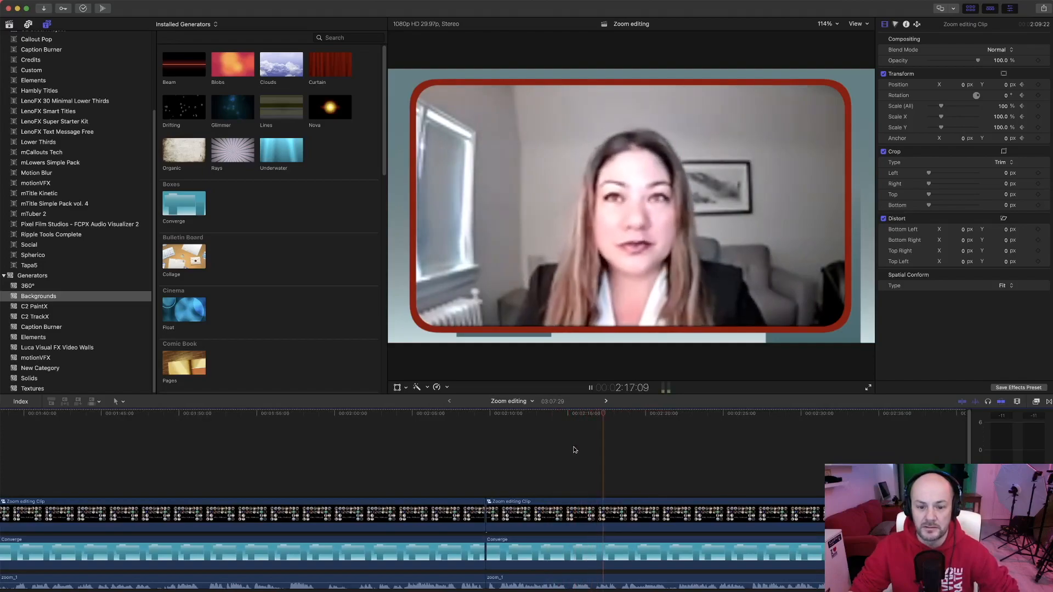
{"action": "left_click", "coordinate": [556, 472]}
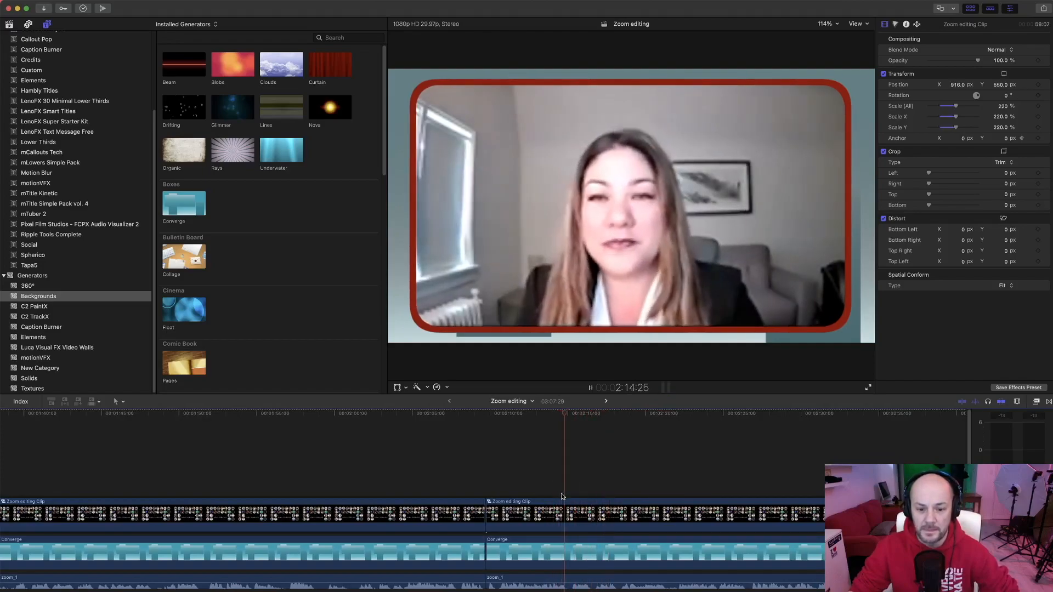
{"action": "key", "text": "space"}
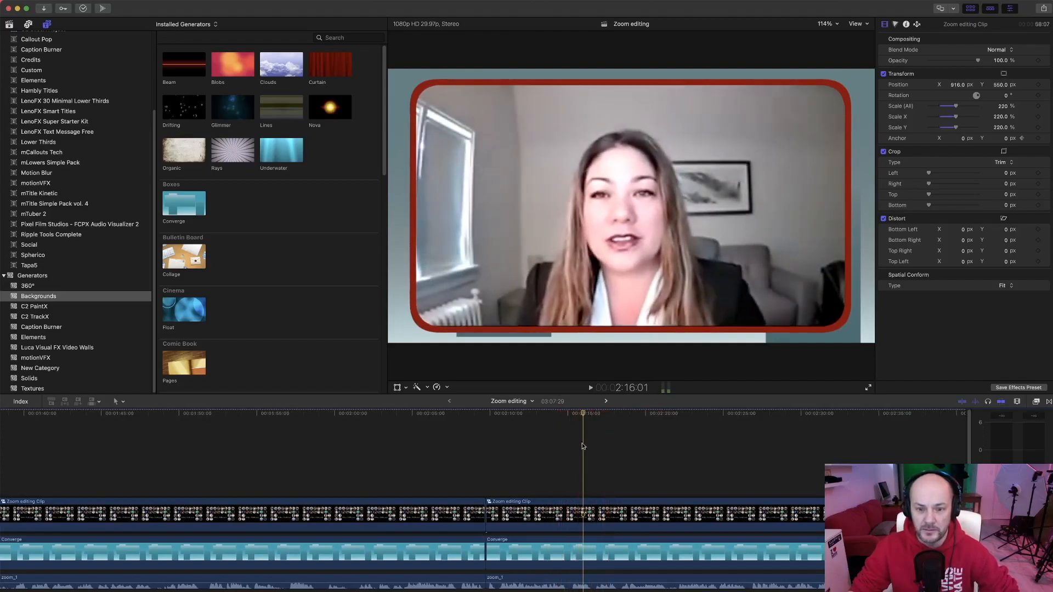
Step: Find the end of the bottom-left speaker's part in the second Zoom clip and add Position and Scale keyframes at 2:14:25
{"action": "left_click", "coordinate": [570, 483]}
{"action": "key", "text": "space"}
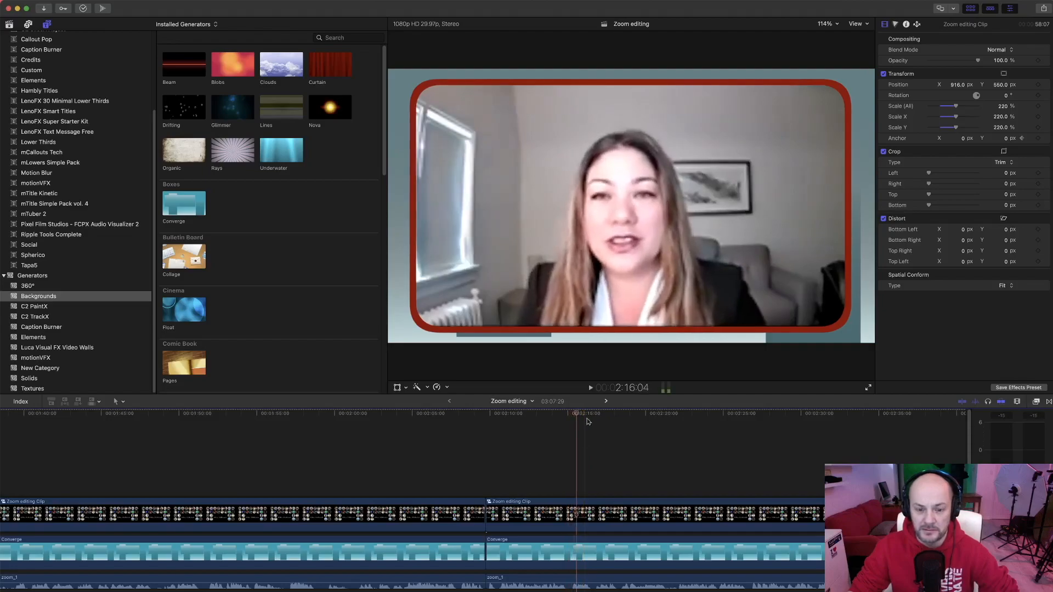
{"action": "left_click", "coordinate": [564, 429]}
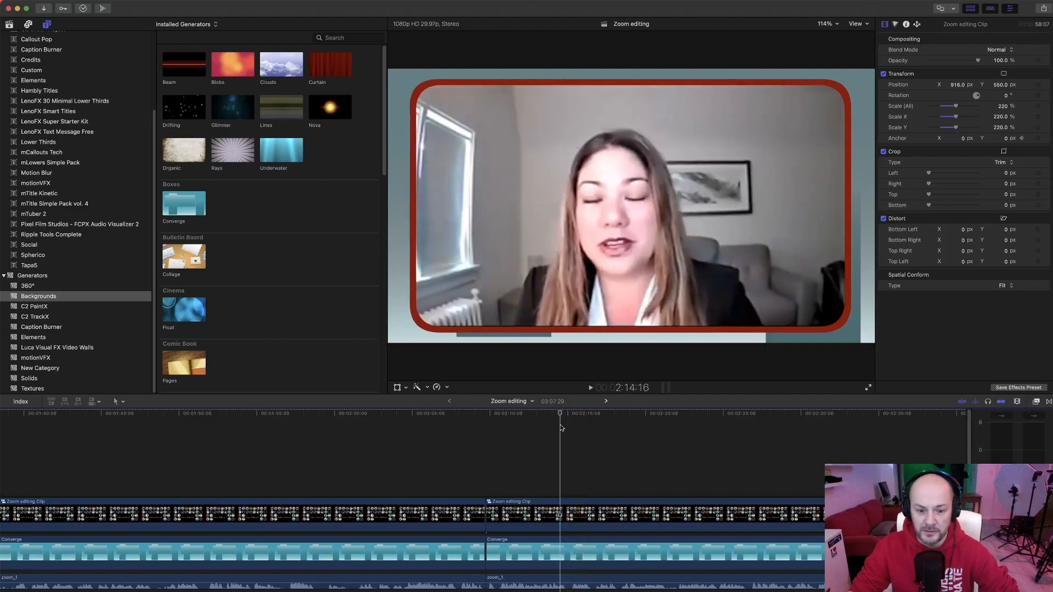
{"action": "left_click", "coordinate": [566, 508]}
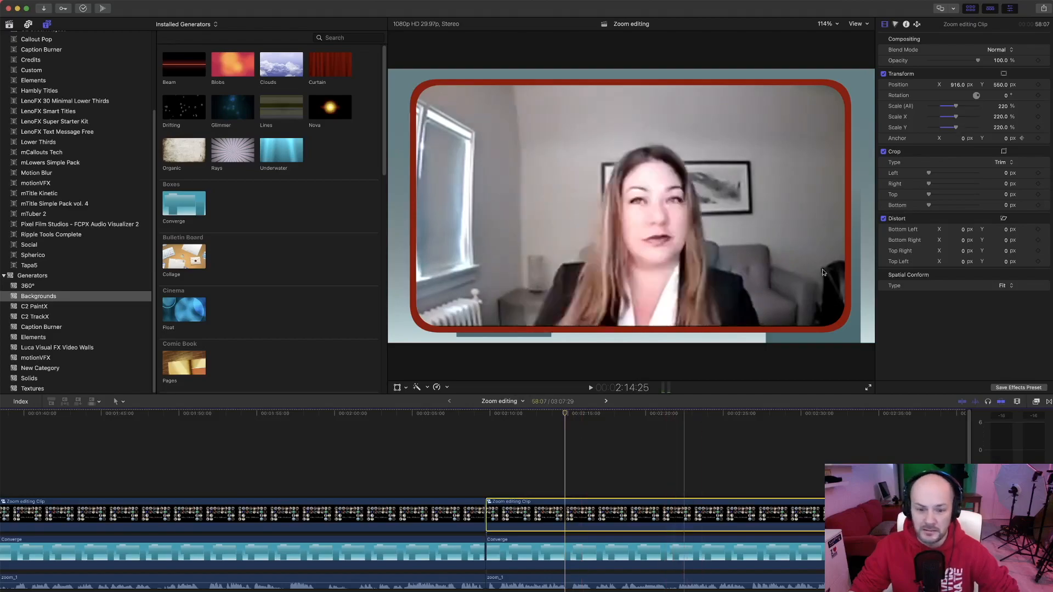
{"action": "left_click", "coordinate": [1038, 86]}
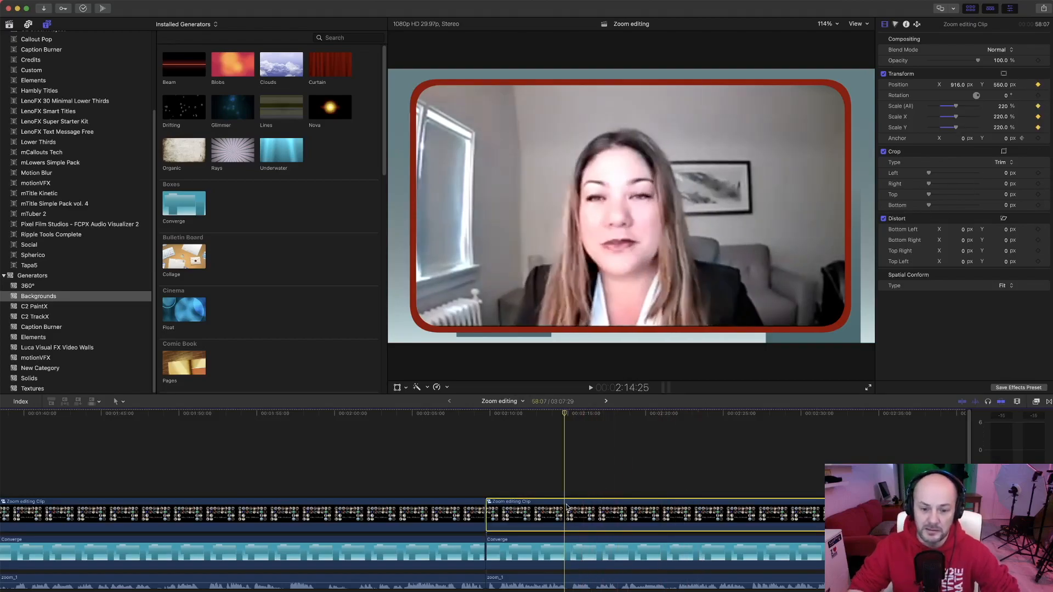
Step: At 2:15:05 set the clip's Position X to -916 px to pan to the bottom-right speaker, and play the move through to 2:24
{"action": "key", "text": "space"}
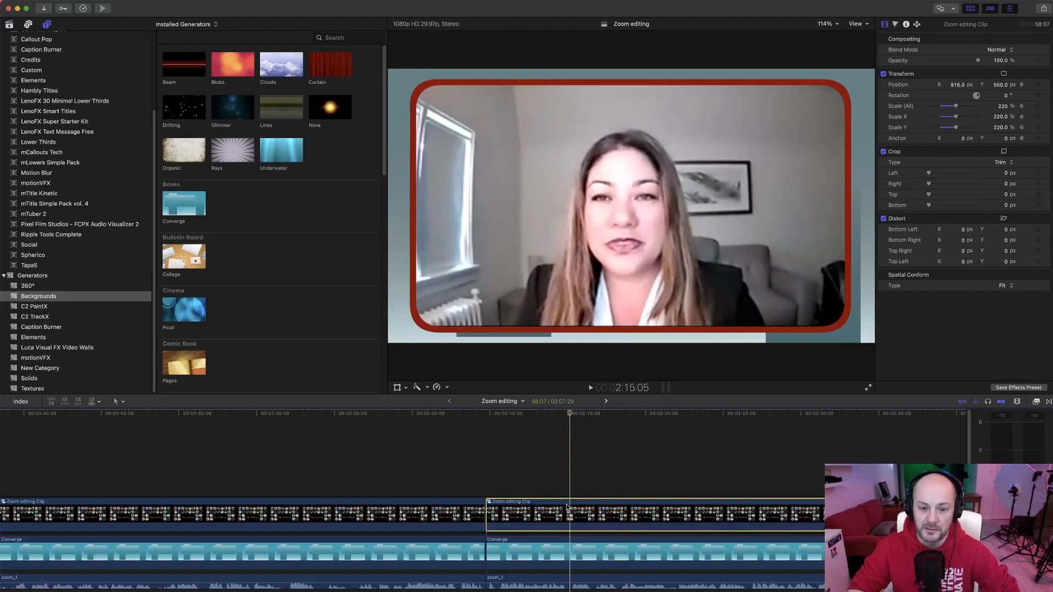
{"action": "left_click", "coordinate": [957, 85]}
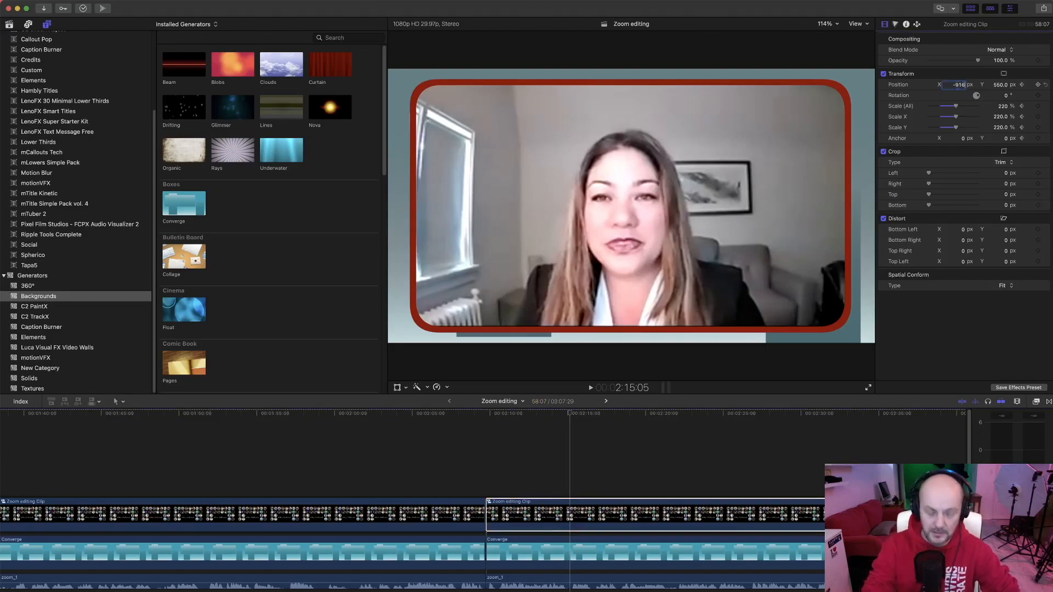
{"action": "key", "text": "Return"}
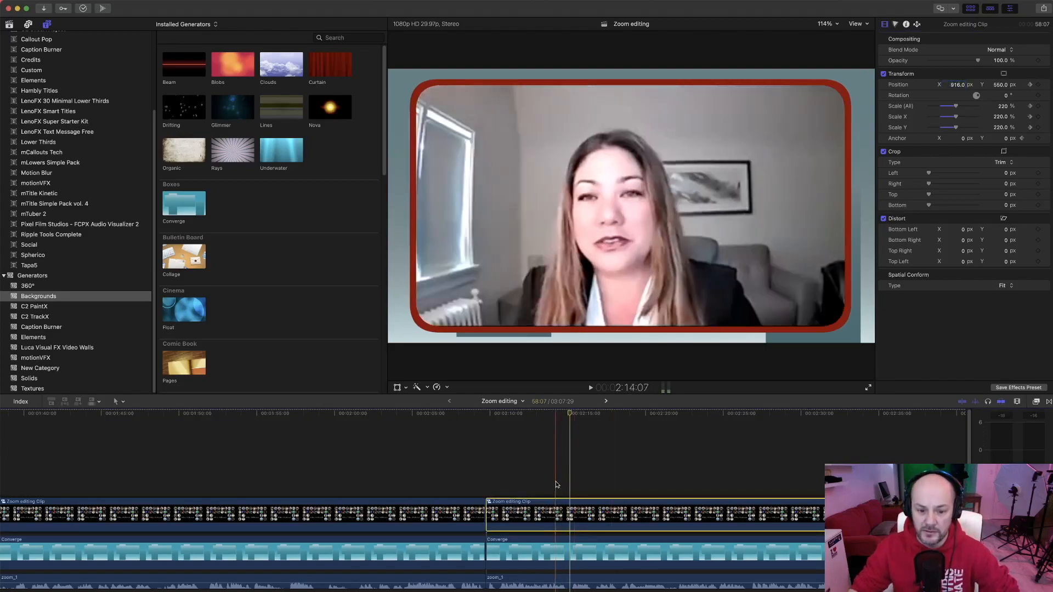
{"action": "key", "text": "space"}
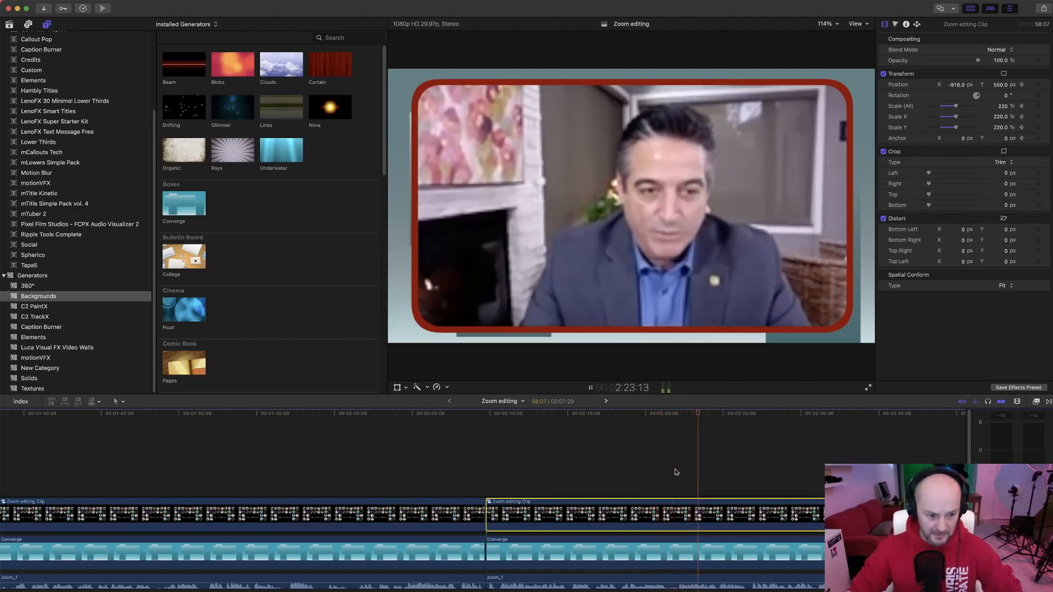
{"action": "key", "text": "space"}
Step: Add the 15 Minimal Lower Thirds title from LenoFX 30 Minimal Lower Thirds above the Zoom clip at about 3 seconds
{"action": "key", "text": "shift+z"}
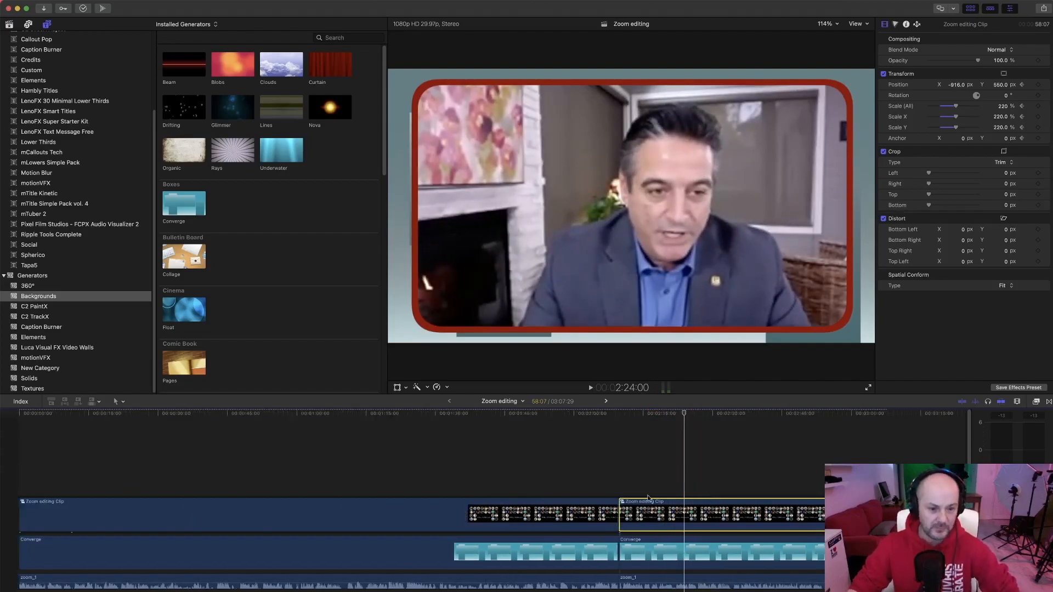
{"action": "left_click_drag", "start_coordinate": [682, 415], "coordinate": [37, 414]}
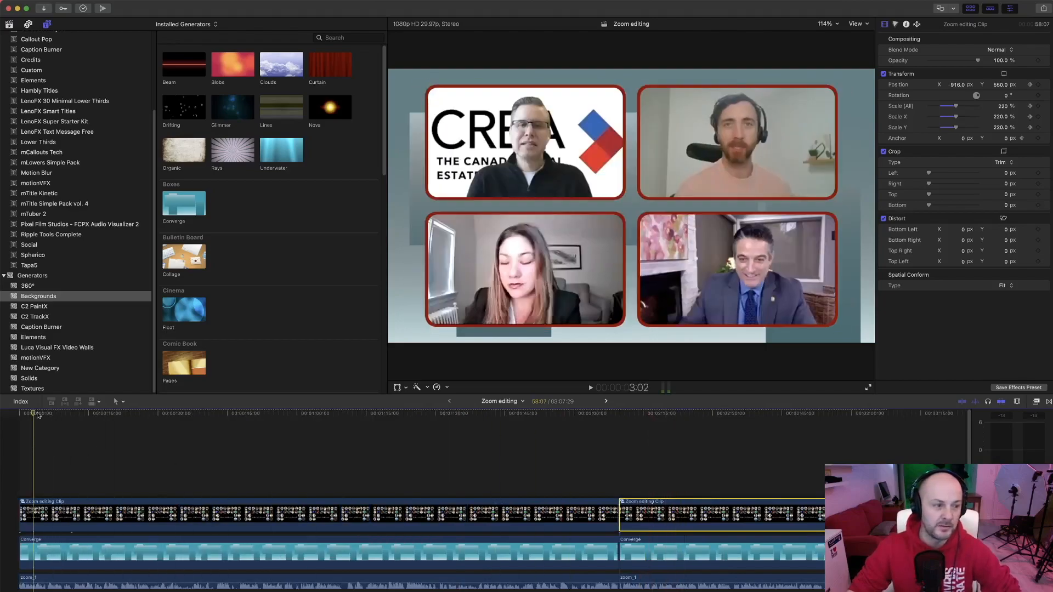
{"action": "left_click", "coordinate": [65, 100]}
{"action": "left_click_drag", "start_coordinate": [281, 193], "coordinate": [24, 482]}
{"action": "key", "text": "super+4"}
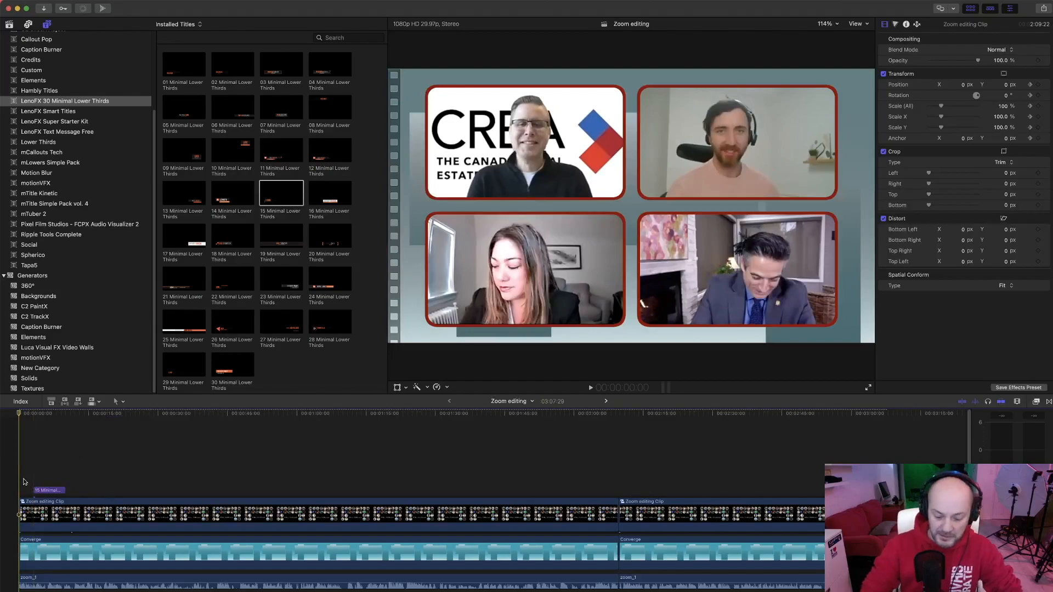
Step: Play from the start and move the title about 3:06 later, so it begins as the top-left speaker fills the frame
{"action": "key", "text": "super+equal"}
{"action": "key", "text": "super+equal"}
{"action": "key", "text": "super+equal"}
{"action": "key", "text": "super+equal"}
{"action": "key", "text": "super+equal"}
{"action": "key", "text": "space"}
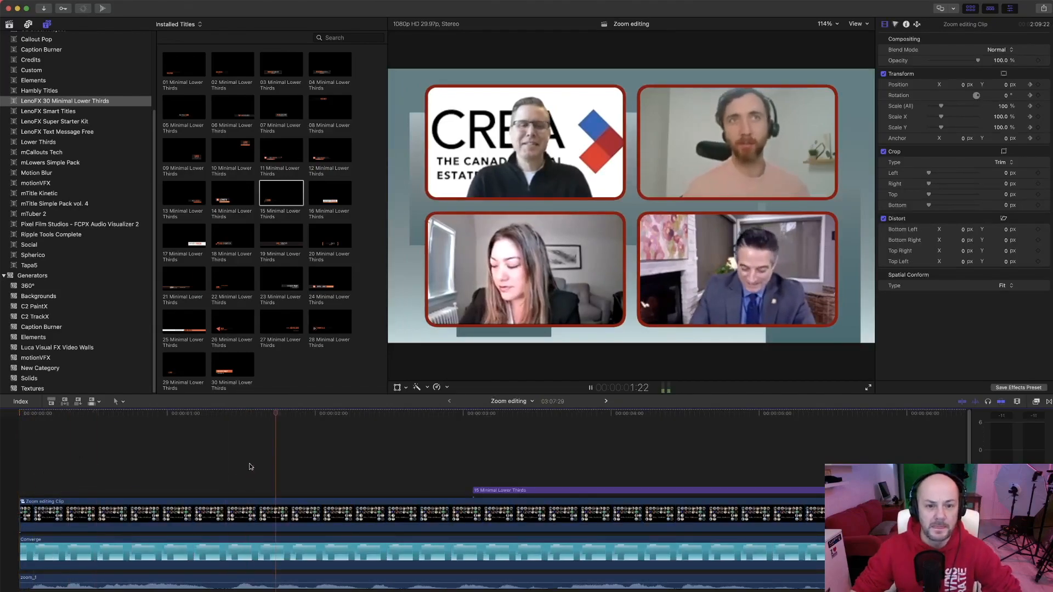
{"action": "scroll", "coordinate": [263, 477], "scroll_direction": "right", "scroll_amount": 5}
{"action": "left_click", "coordinate": [332, 490]}
{"action": "left_click_drag", "start_coordinate": [331, 490], "coordinate": [810, 491]}
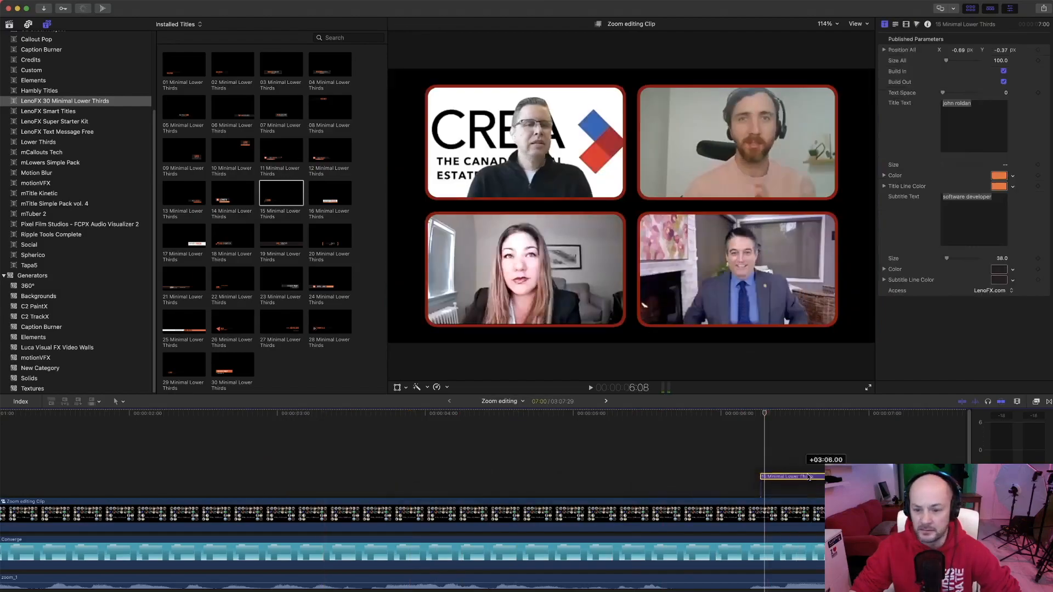
{"action": "left_click", "coordinate": [699, 472]}
{"action": "key", "text": "space"}
{"action": "scroll", "coordinate": [689, 465], "scroll_direction": "right", "scroll_amount": 4}
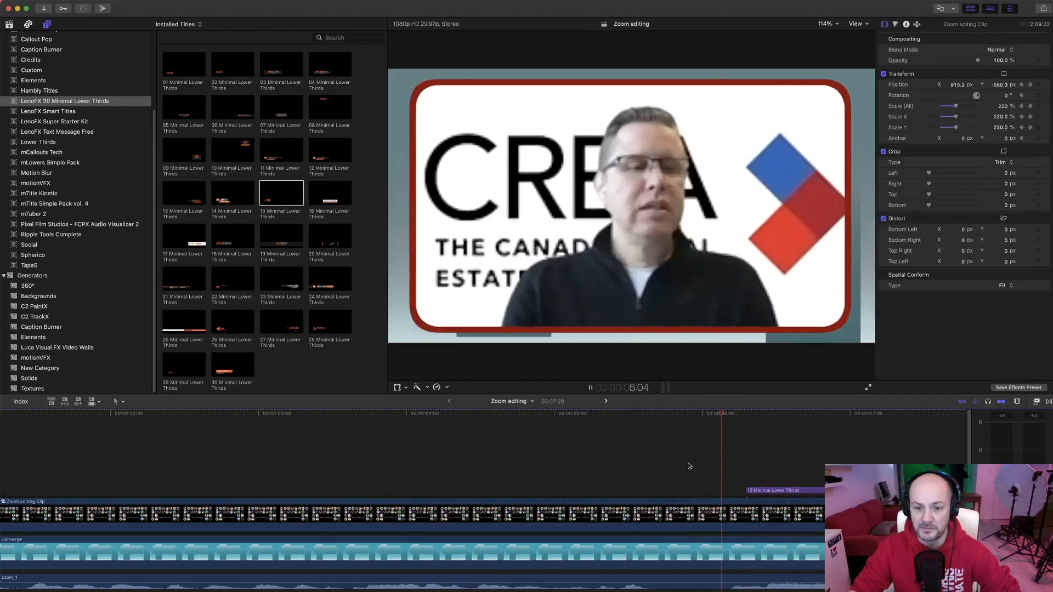
{"action": "key", "text": "space"}
Step: Select the lower-third title and set its title text color to the red sampled from the CREA logo
{"action": "left_click", "coordinate": [770, 493]}
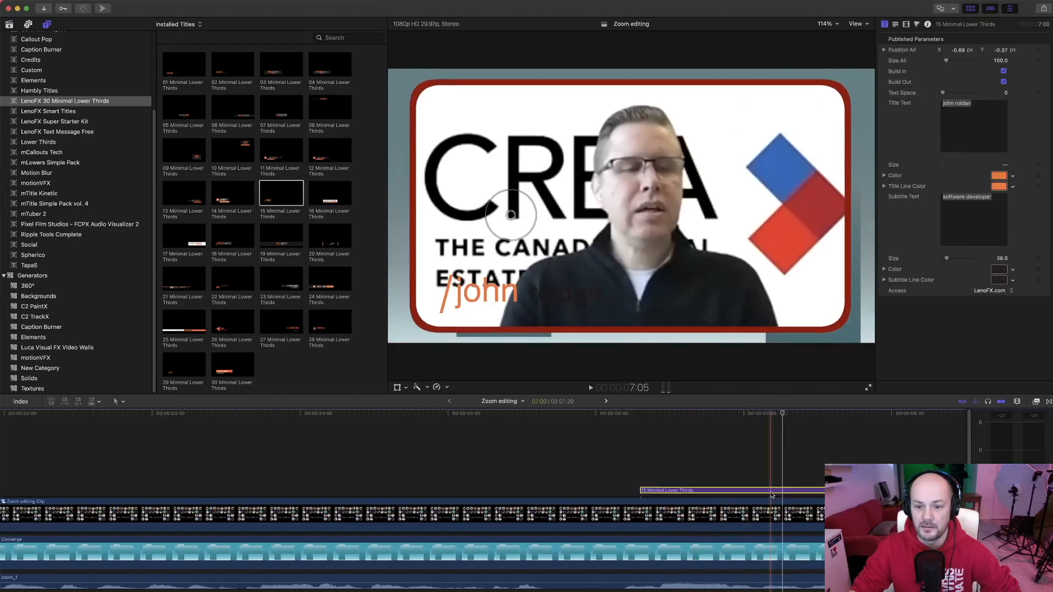
{"action": "left_click", "coordinate": [1009, 177]}
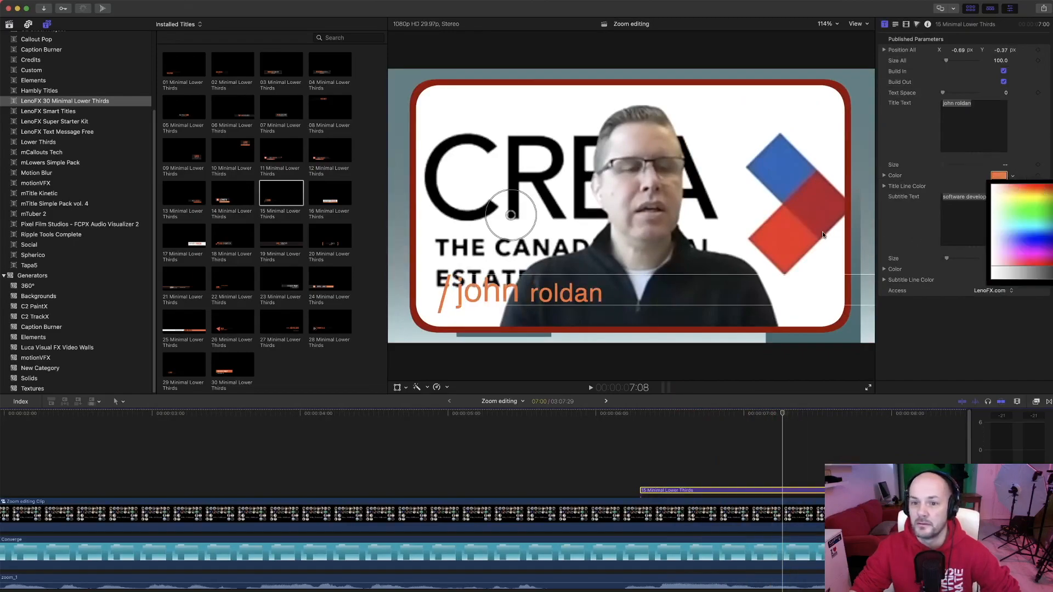
{"action": "left_click", "coordinate": [1005, 176]}
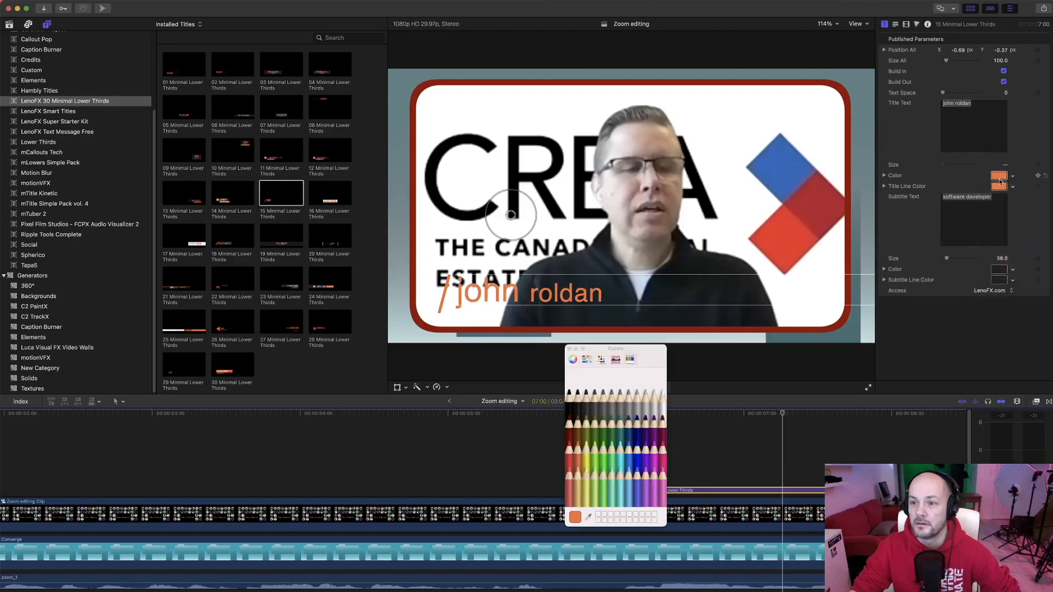
{"action": "left_click", "coordinate": [587, 517]}
{"action": "left_click", "coordinate": [773, 245]}
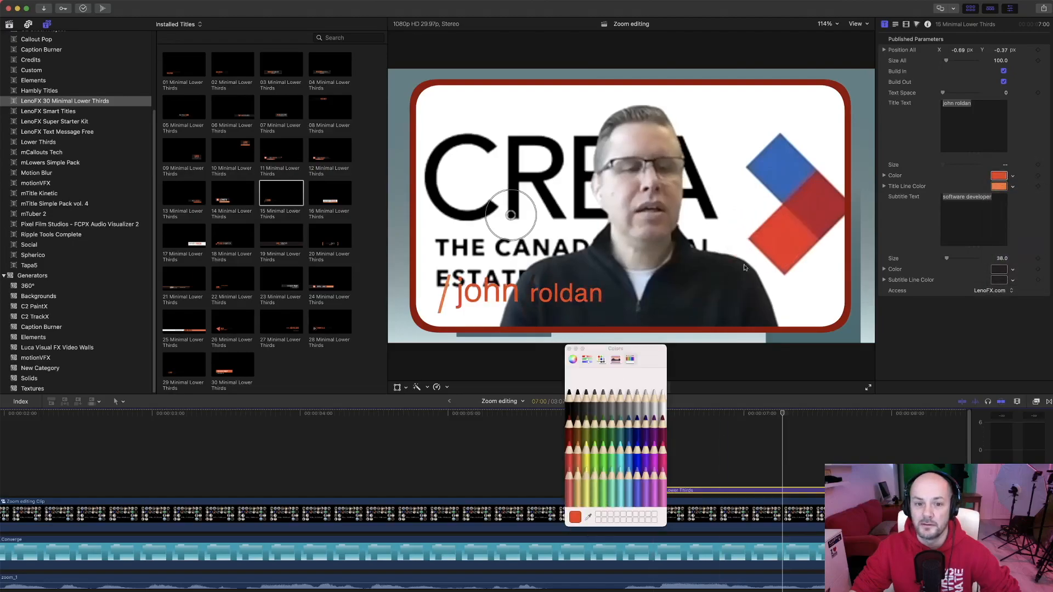
{"action": "left_click", "coordinate": [568, 349]}
Step: Set the lower third's title line color to the blue sampled from the CREA logo
{"action": "left_click", "coordinate": [998, 187]}
{"action": "left_click", "coordinate": [588, 517]}
{"action": "left_click", "coordinate": [780, 175]}
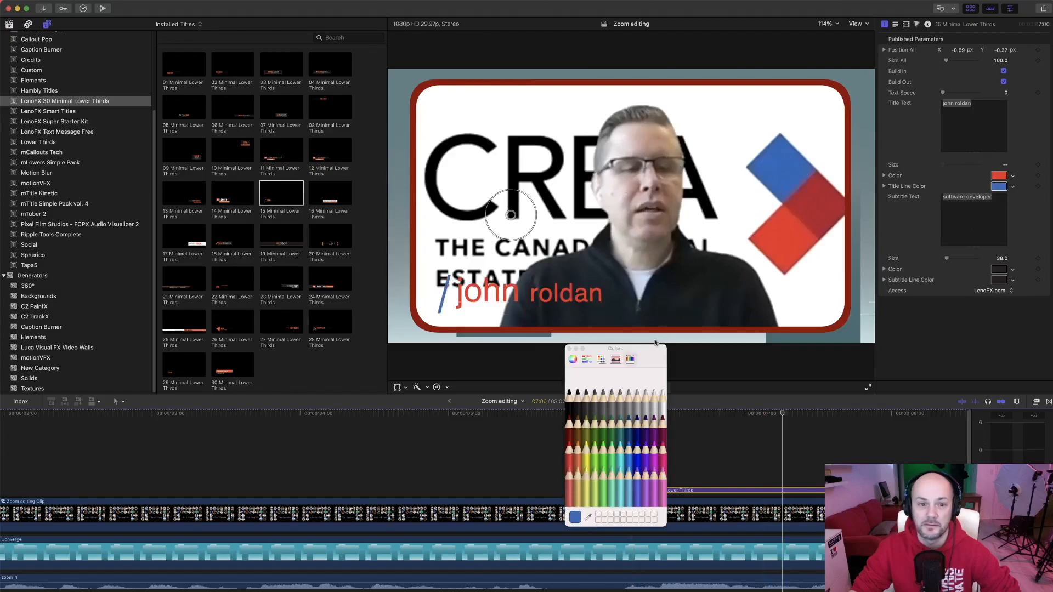
{"action": "left_click", "coordinate": [568, 349]}
Step: Make the lower third's subtitle bold, all caps and Maraschino red, with a red subtitle line
{"action": "key", "text": "space"}
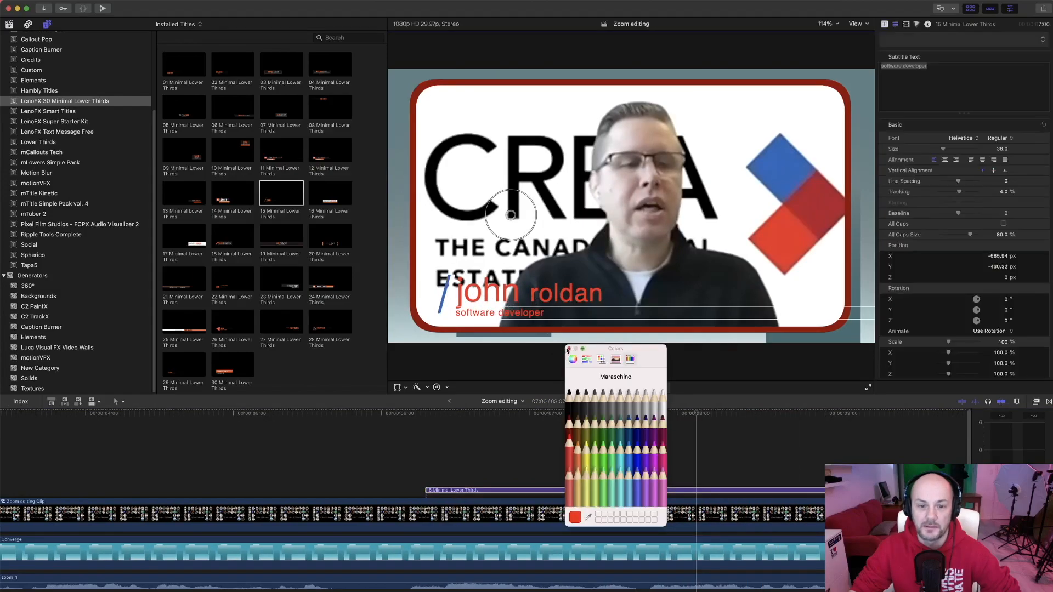
{"action": "left_click", "coordinate": [569, 350]}
{"action": "left_click", "coordinate": [547, 290]}
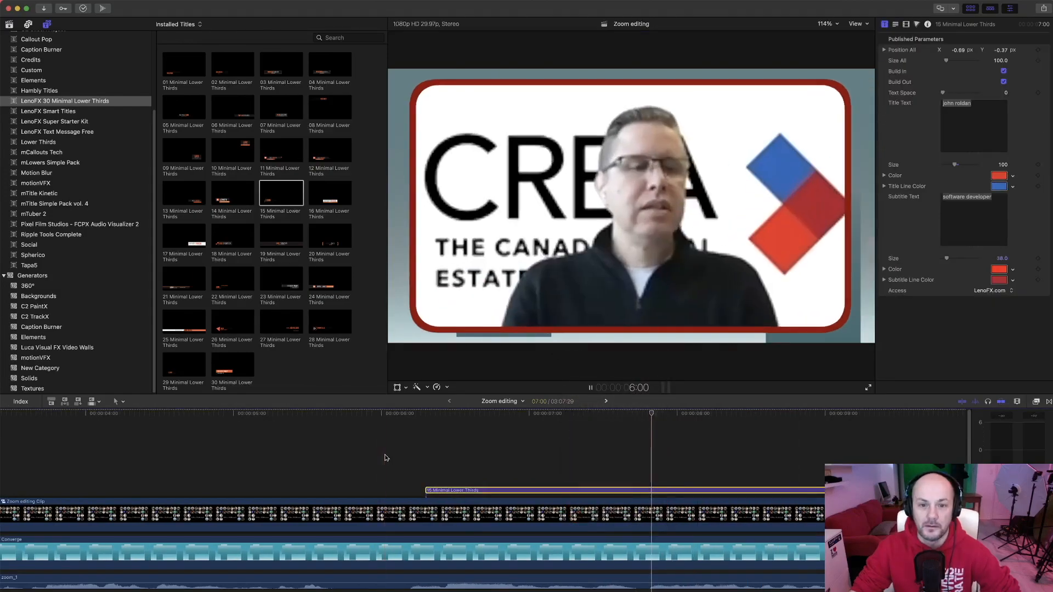
Step: Play the lower third's animation, move the title down to Position All Y -0.41 and set Size All to 86.9
{"action": "key", "text": "space"}
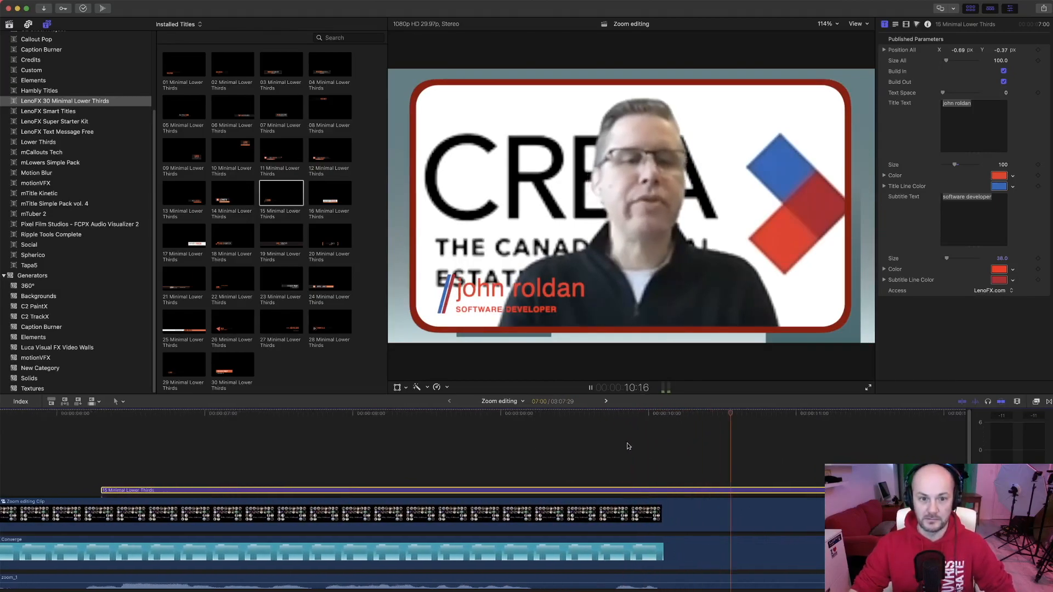
{"action": "key", "text": "space"}
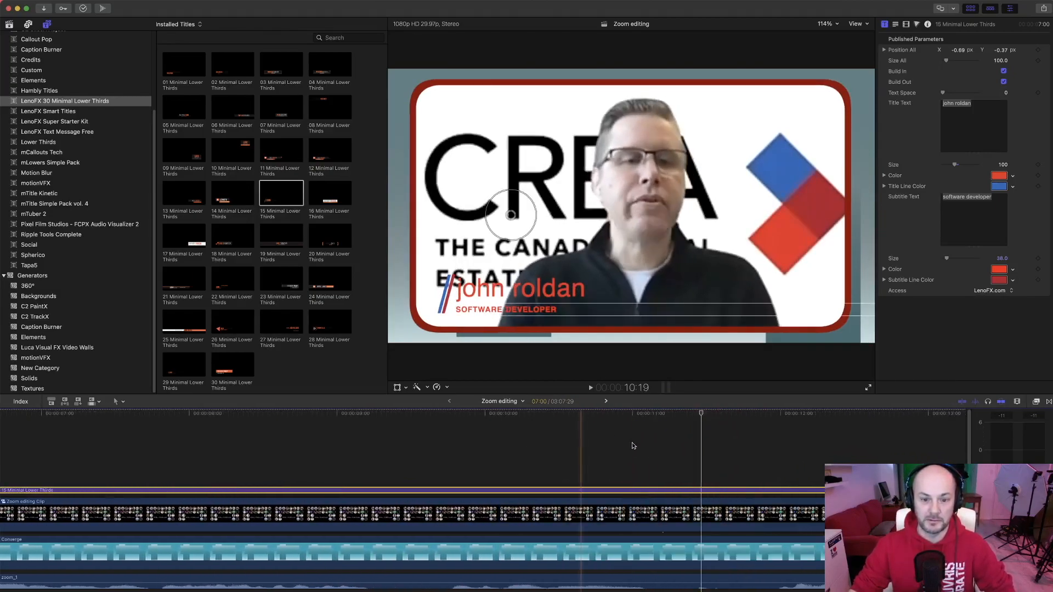
{"action": "left_click_drag", "start_coordinate": [510, 216], "coordinate": [518, 230]}
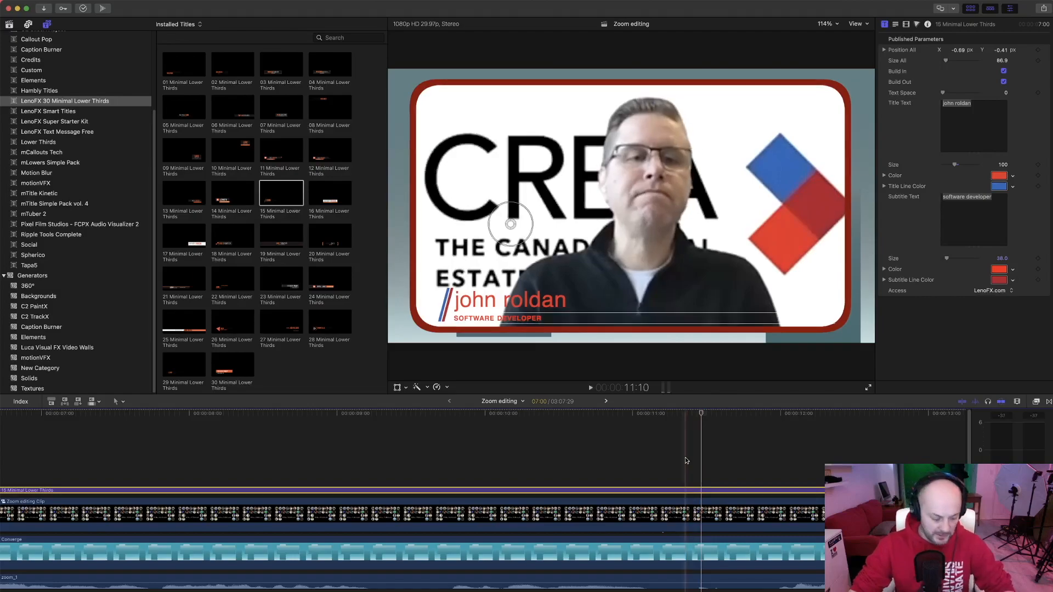
Step: Split the zoom_1 audio clip at 11:14 and play across the cut to about 15 seconds
{"action": "key", "text": "shift+z"}
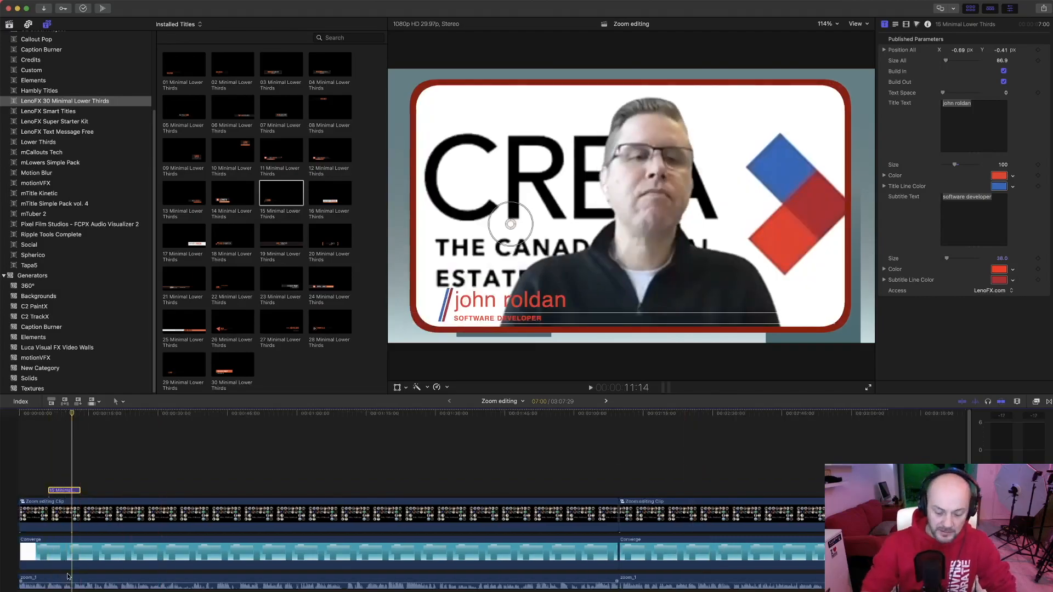
{"action": "key", "text": "super+equal"}
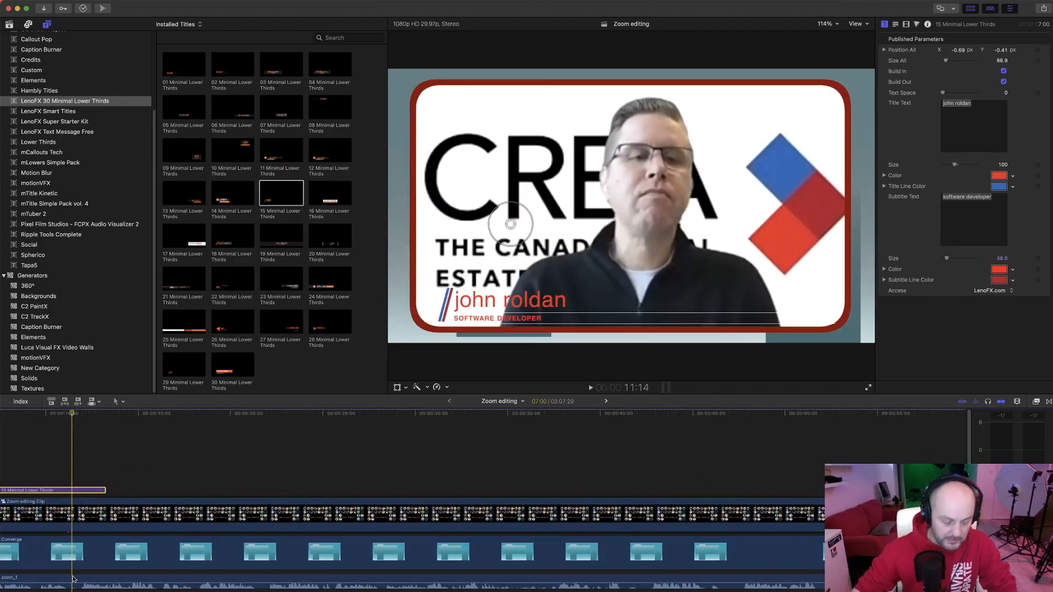
{"action": "key", "text": "super+b"}
{"action": "left_click_drag", "start_coordinate": [86, 580], "coordinate": [101, 581]}
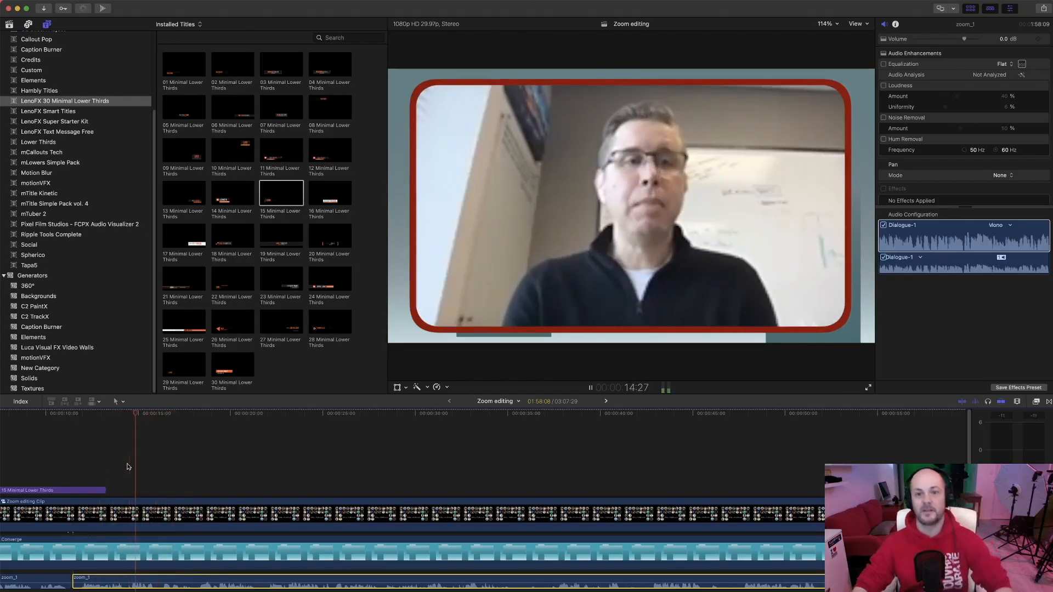
{"action": "key", "text": "space"}
Step: Play the edit from the start to 54:14, checking the lower third, zooms and speaker changes, and switch away from Final Cut Pro
{"action": "key", "text": "shift+z"}
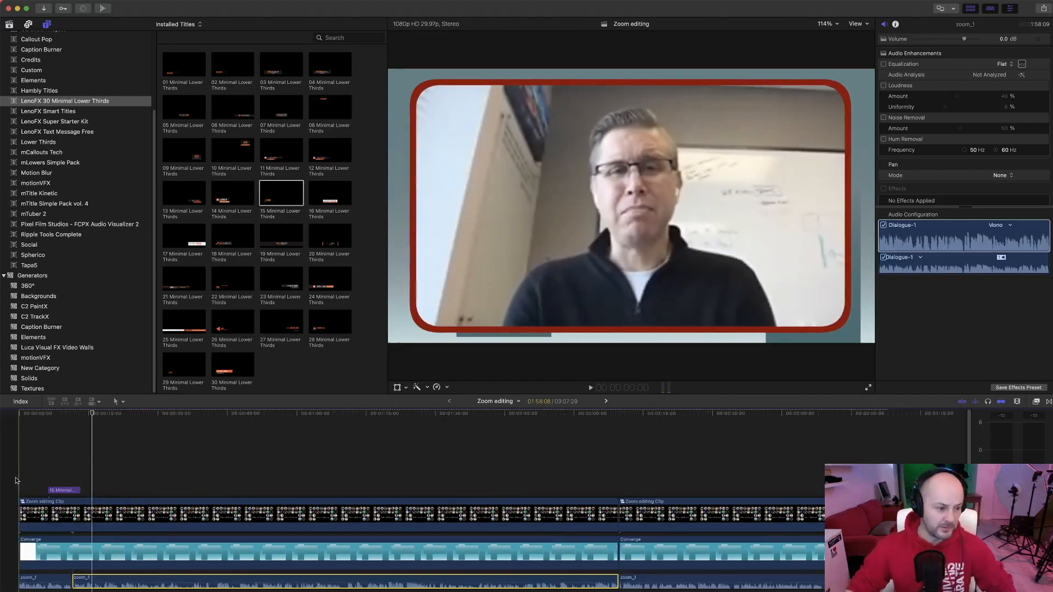
{"action": "key", "text": "Home"}
{"action": "key", "text": "space"}
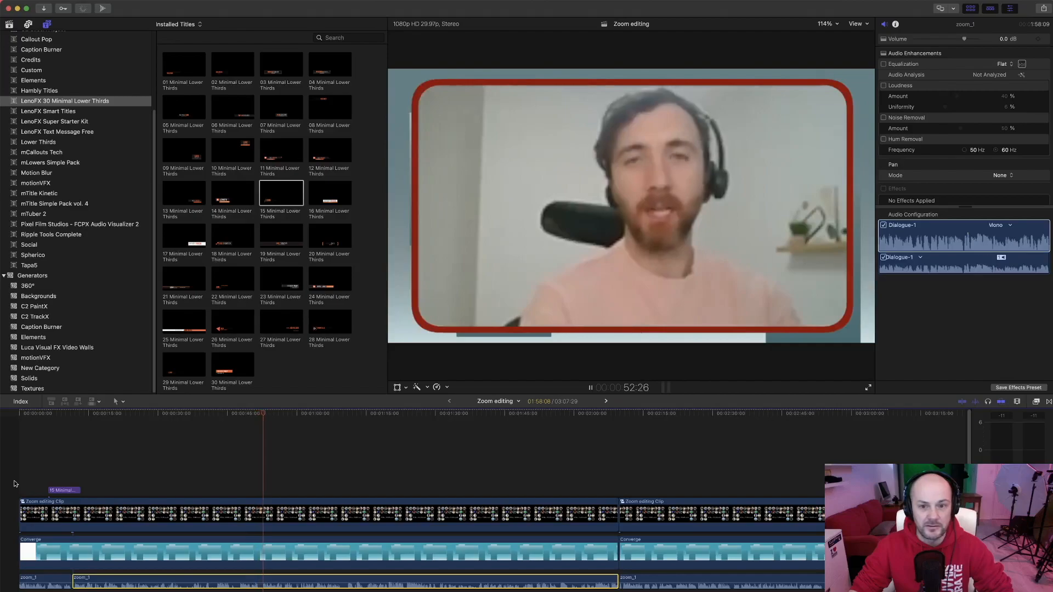
{"action": "key", "text": "space"}
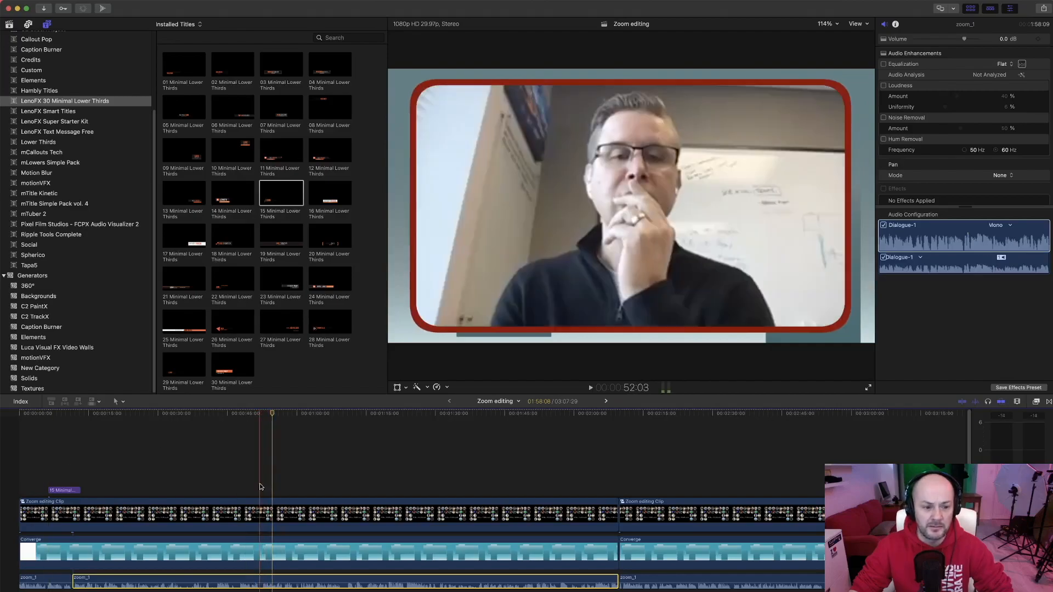
{"action": "key", "text": "space"}
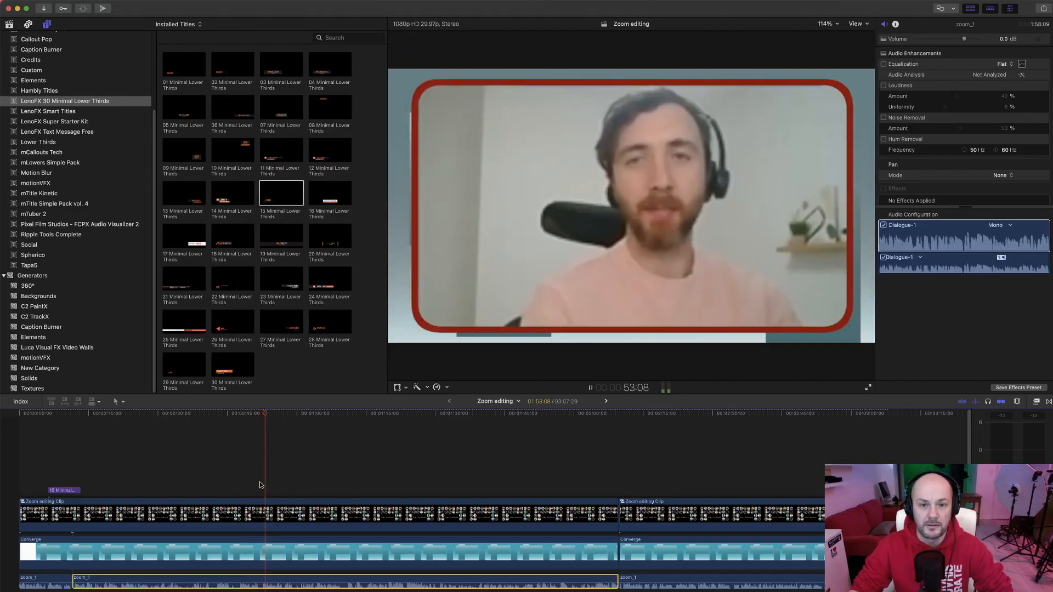
{"action": "key", "text": "space"}
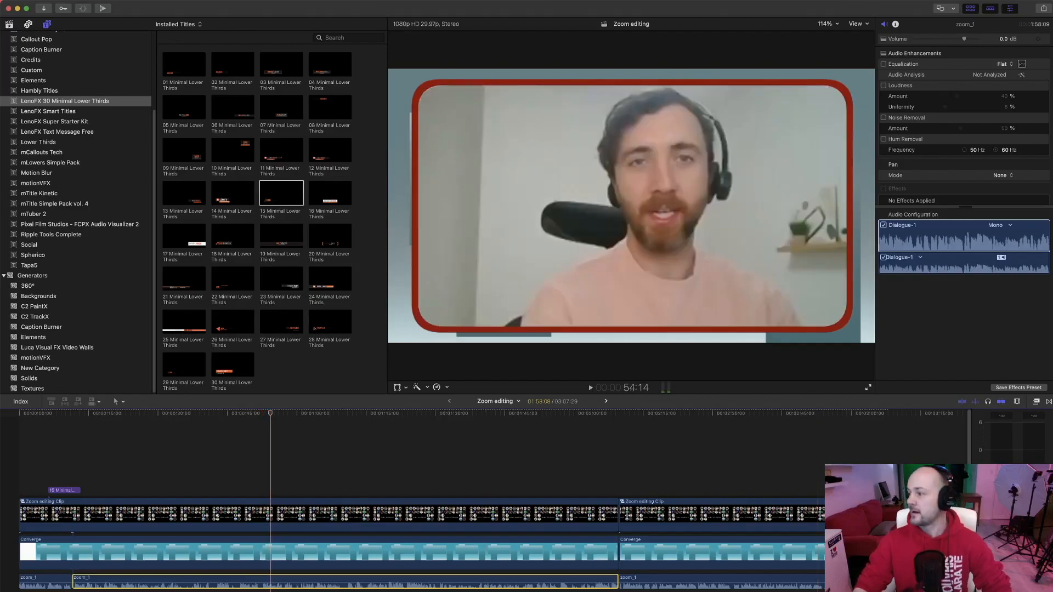
{"action": "key", "text": "super+Tab"}
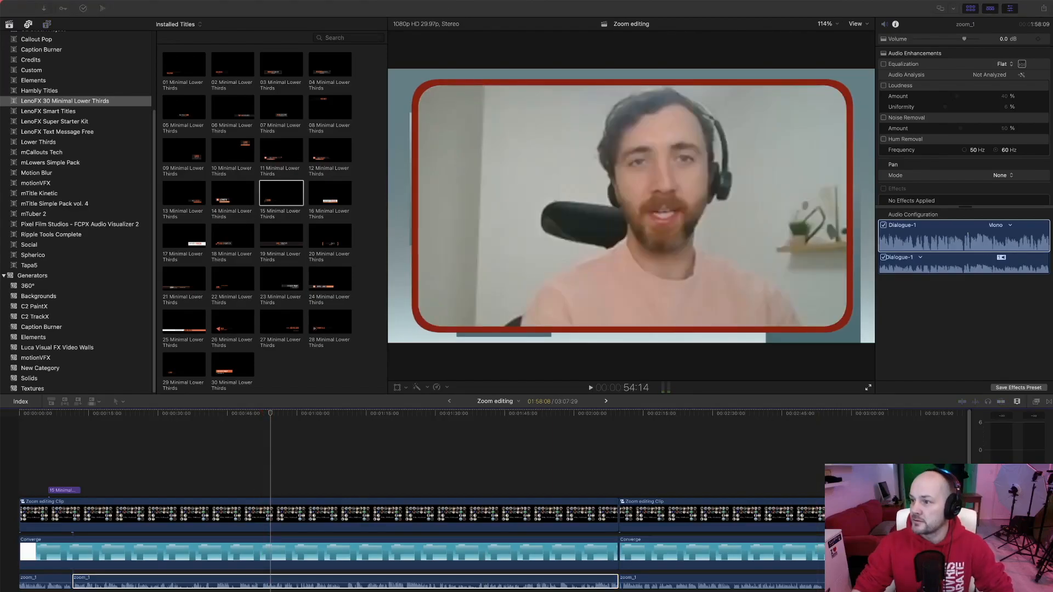